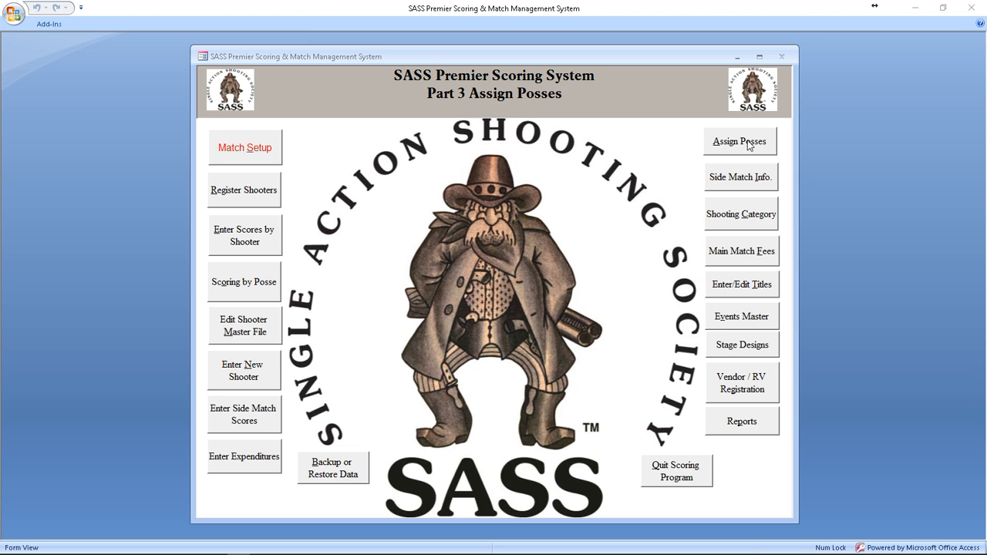
# View the Main Match posse assignments sorted by shooter number, alias, state and posse request in turn, and close the list.
pyautogui.click(740, 147)
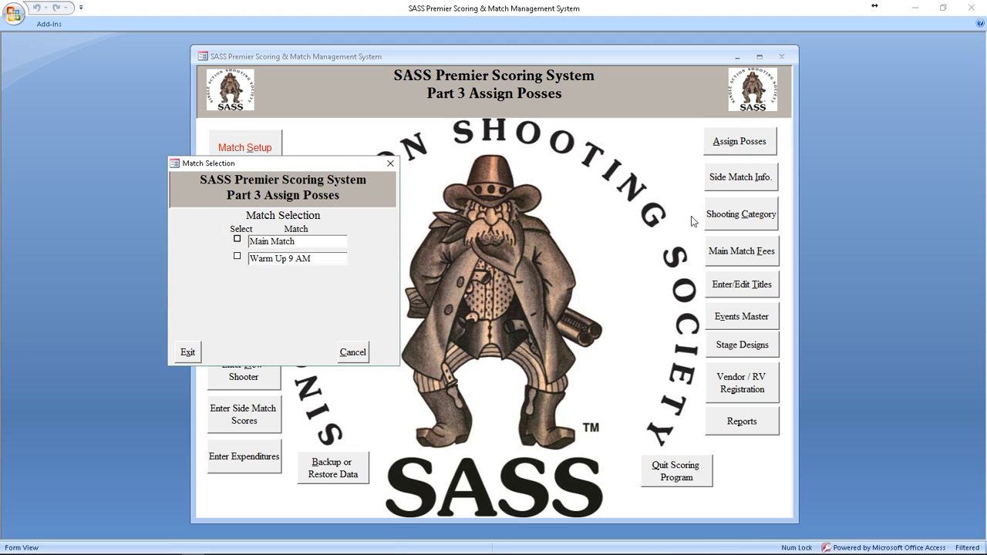
pyautogui.click(281, 244)
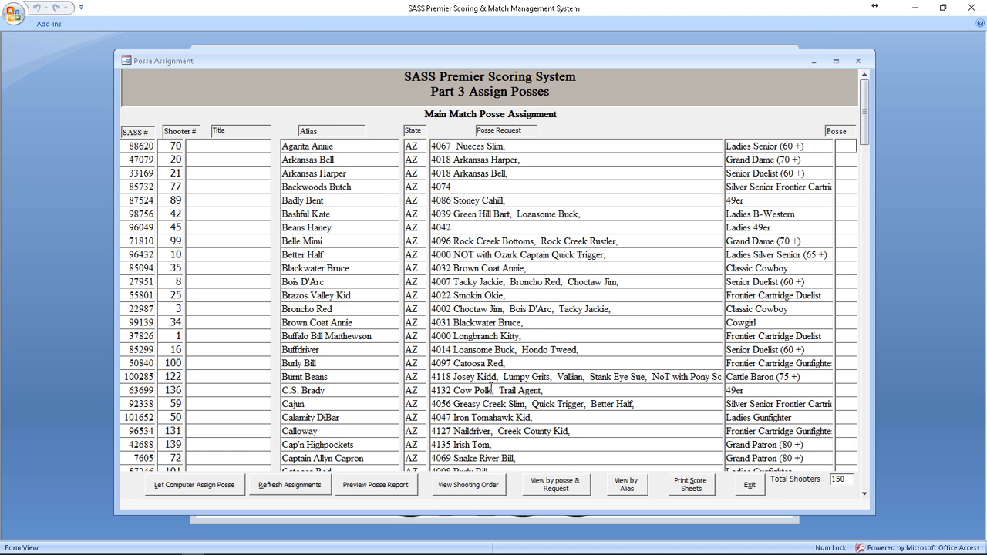
pyautogui.click(183, 138)
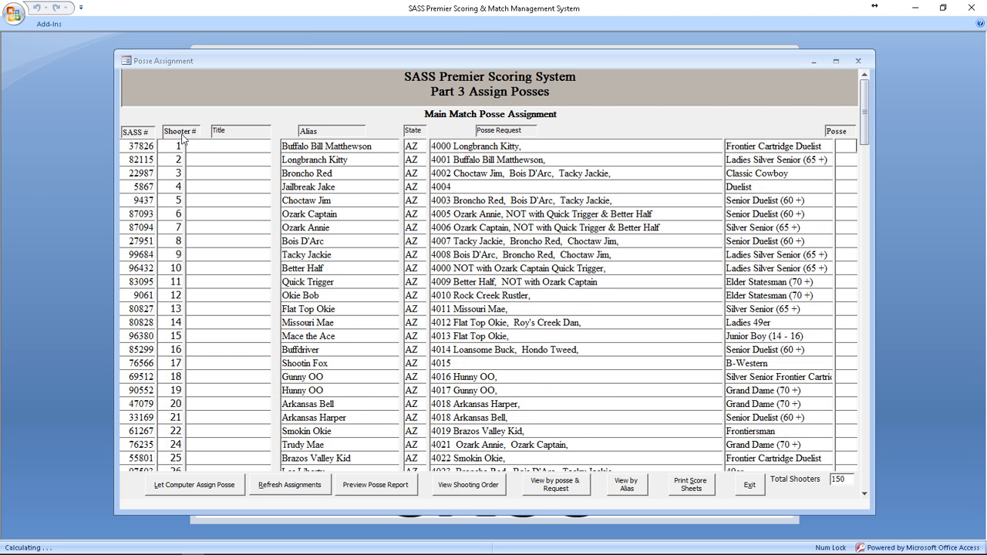
pyautogui.click(312, 137)
pyautogui.click(414, 135)
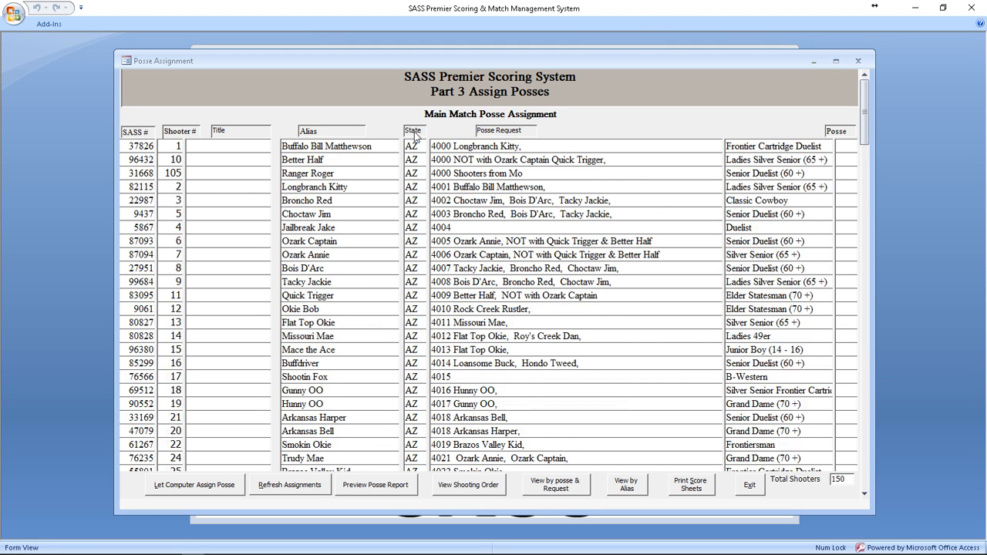
pyautogui.click(513, 131)
pyautogui.click(749, 485)
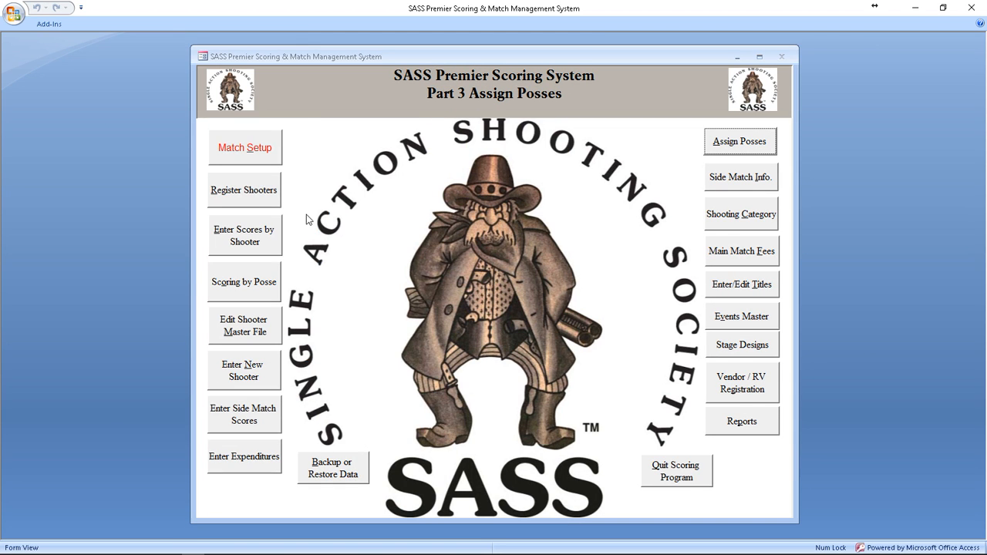
# Open shooter registration and look up an already registered shooter by entering the SASS number.
pyautogui.click(244, 186)
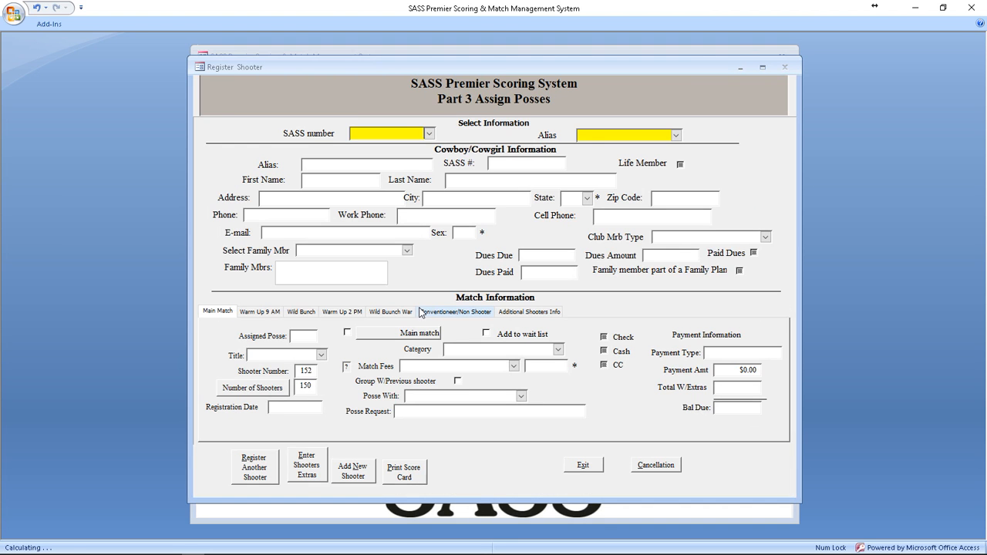
pyautogui.click(429, 134)
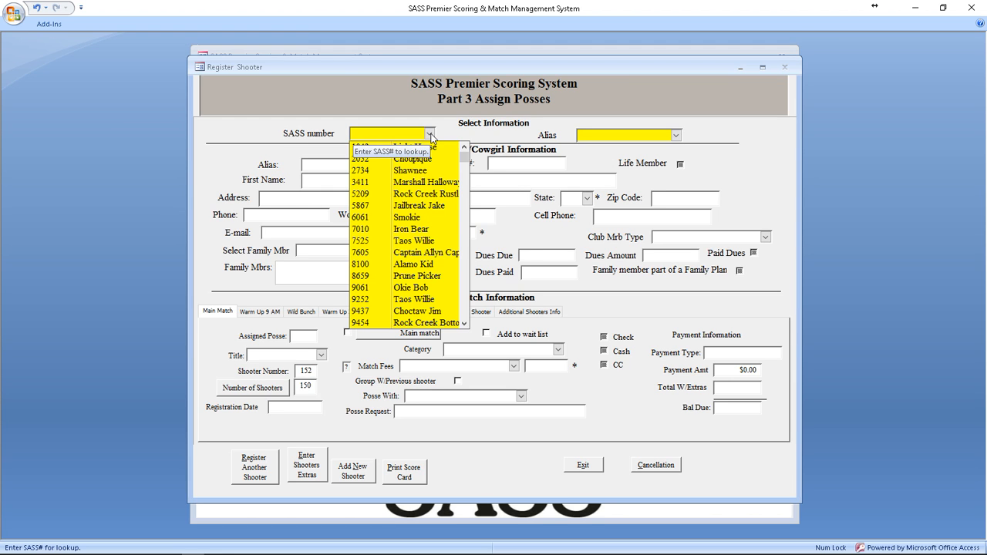
pyautogui.write('1041')
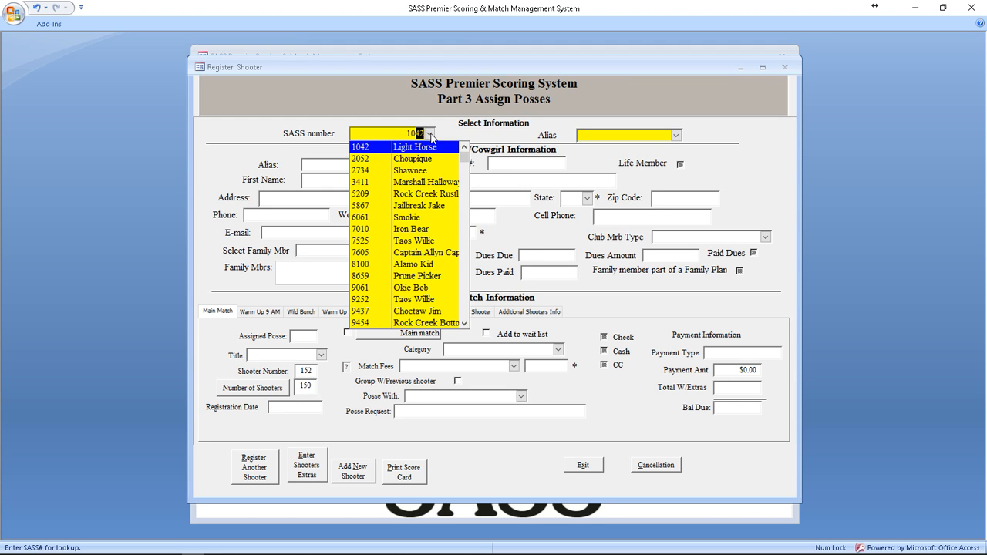
pyautogui.write('1')
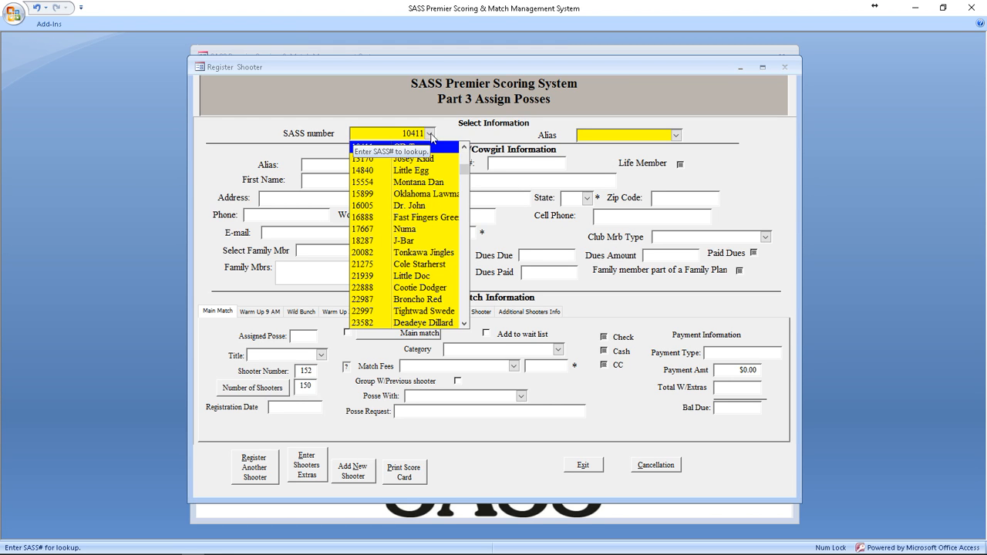
pyautogui.press('Return')
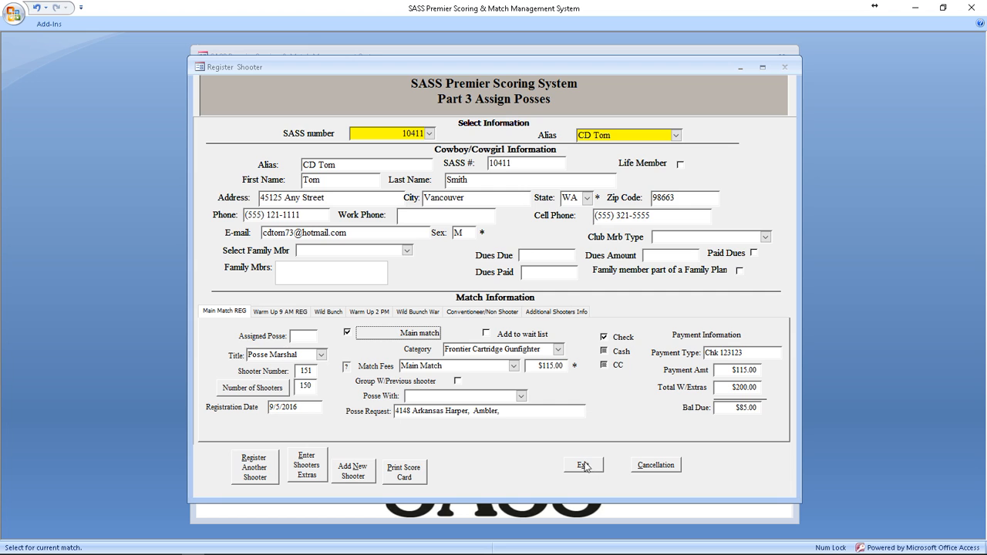
# Start another registration, choose the shooter from the SASS number list and enroll them in the main match.
pyautogui.click(274, 473)
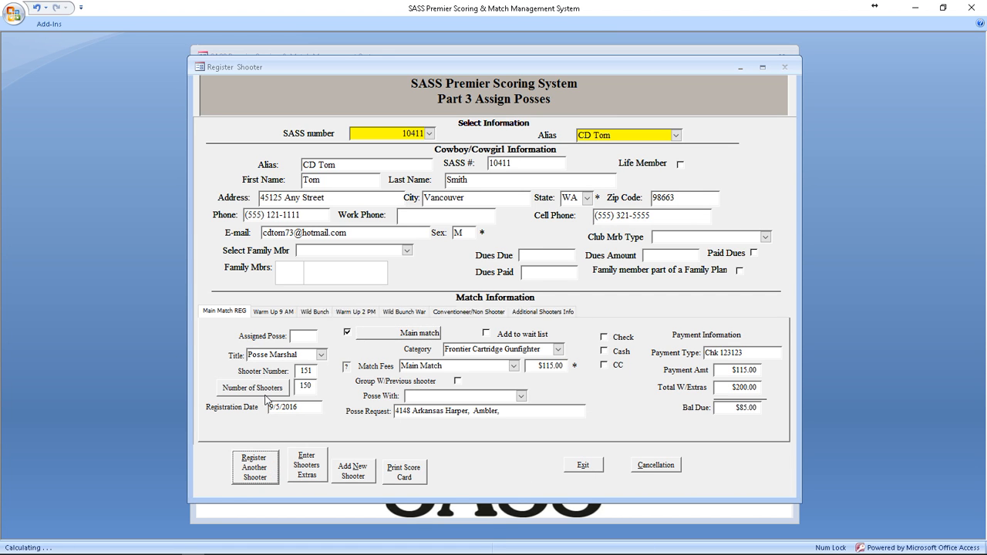
pyautogui.click(430, 134)
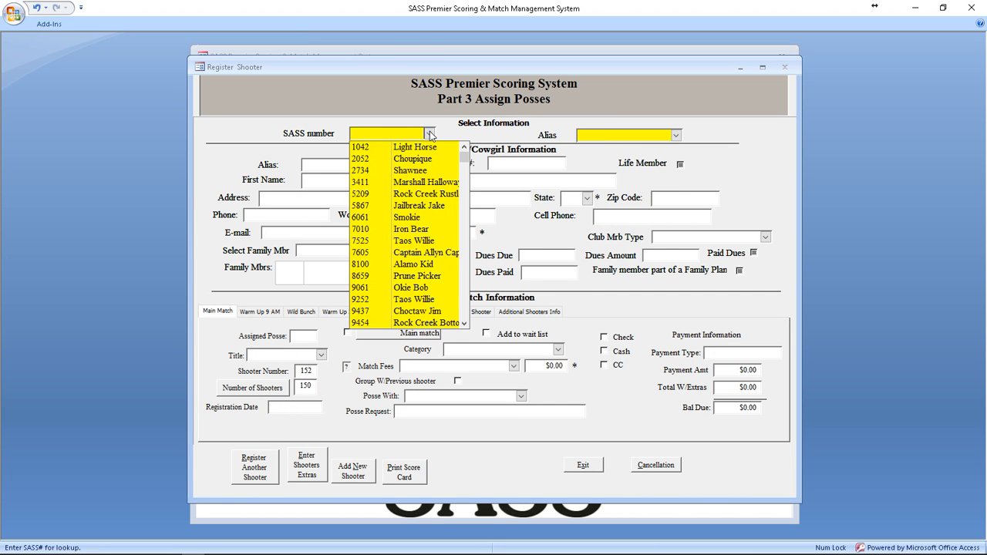
pyautogui.click(413, 221)
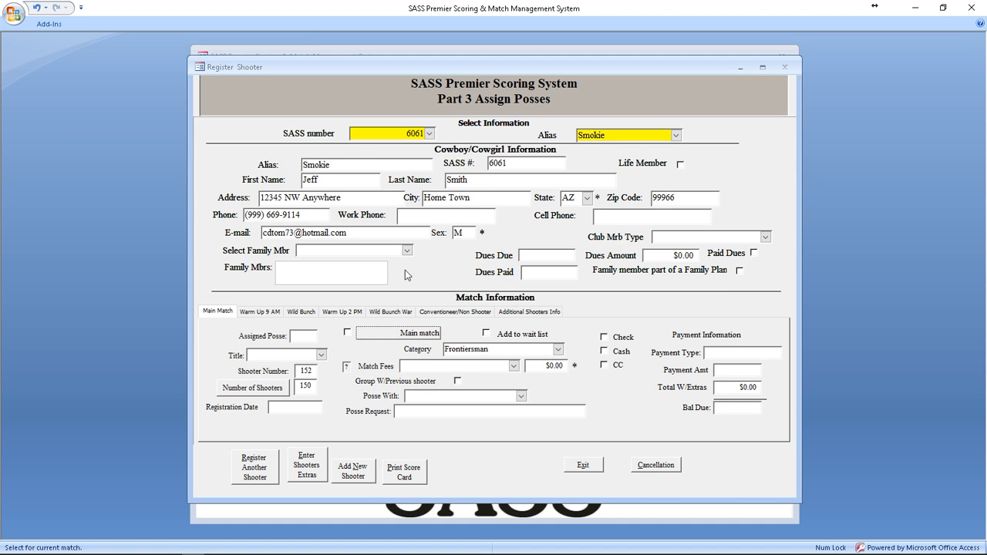
pyautogui.click(347, 333)
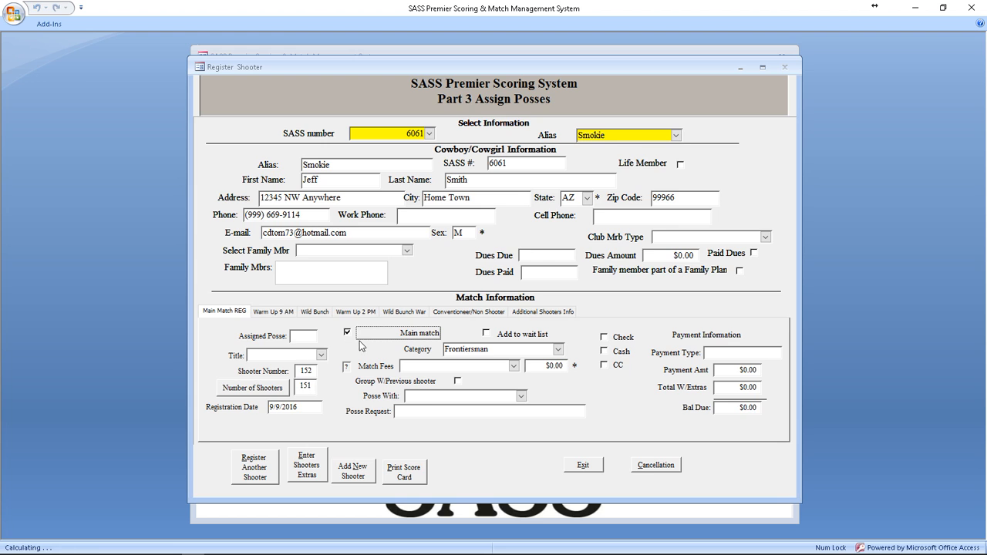
# Assign the Main Match fee to the Frontiersman shooter and add a posse request for another shooter's alias.
pyautogui.click(451, 351)
pyautogui.click(465, 363)
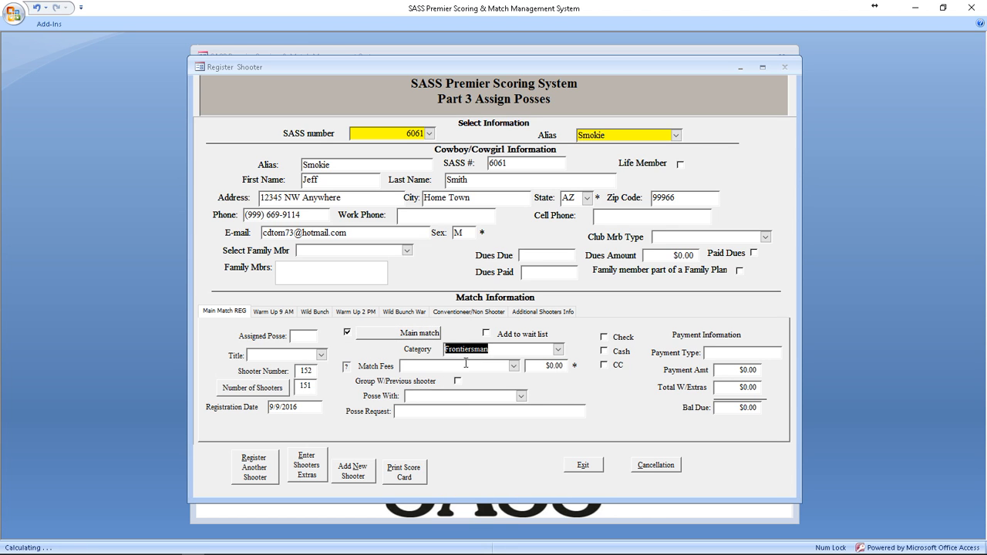
pyautogui.click(514, 367)
pyautogui.click(457, 410)
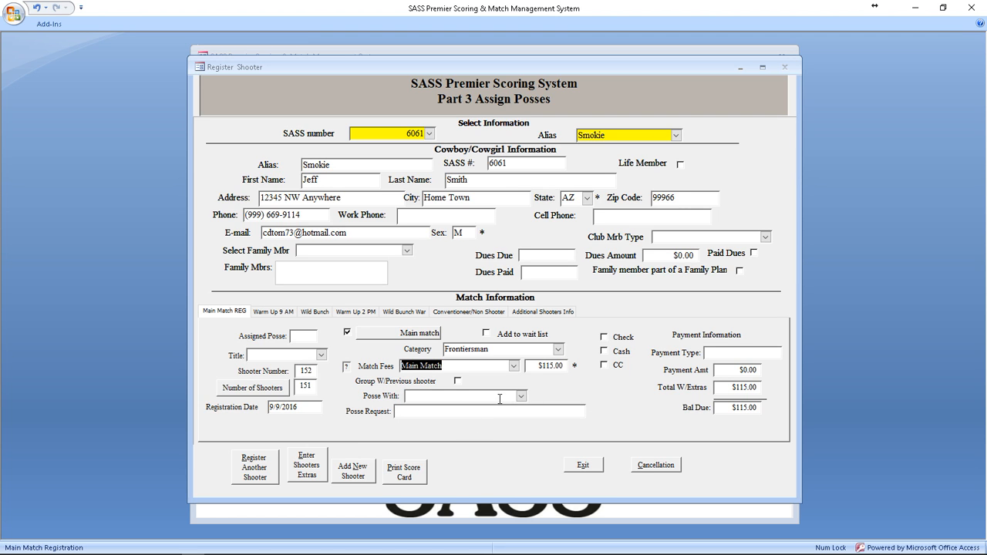
pyautogui.click(521, 397)
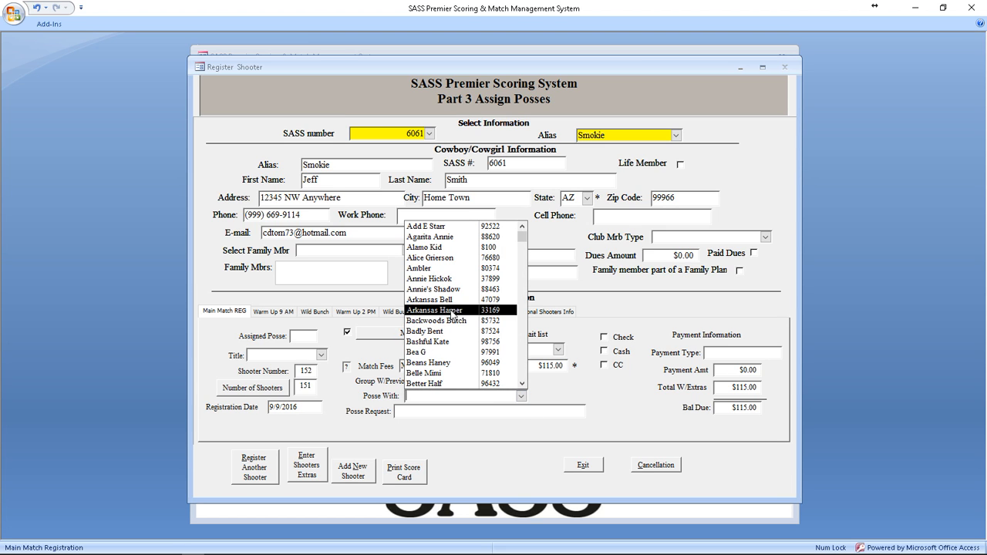
pyautogui.click(446, 278)
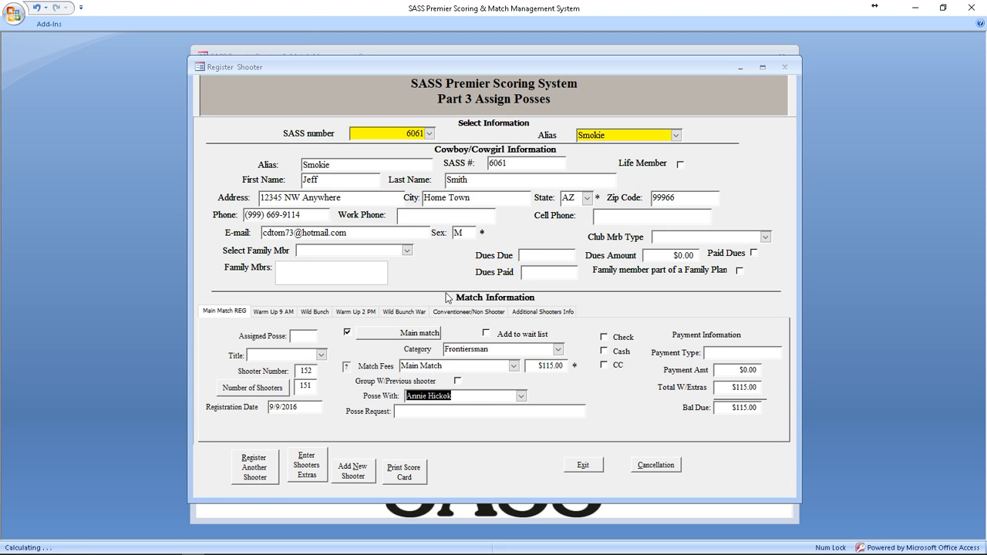
pyautogui.click(457, 415)
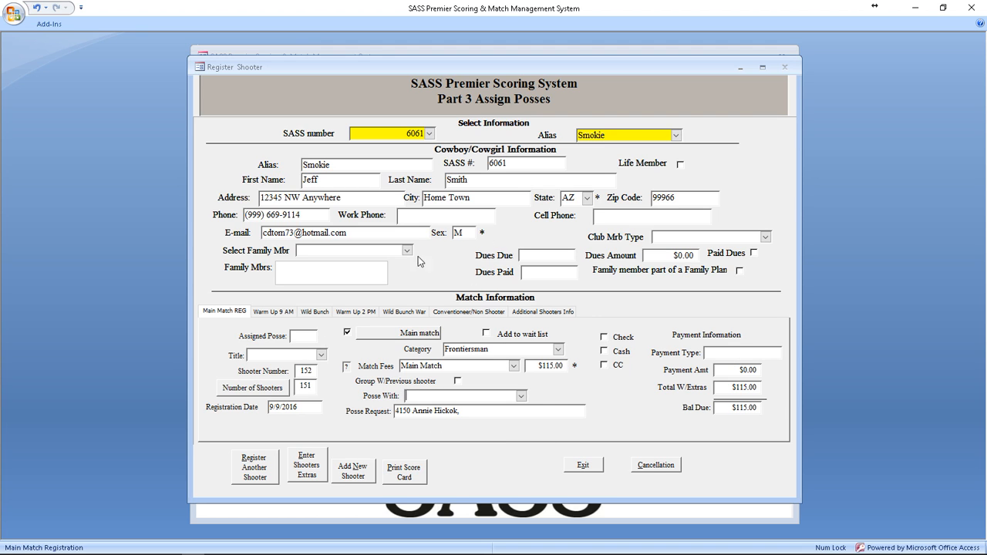
# Register the requested posse partner, chosen by alias, for the main match in the Cowgirl category with the Main Match fee.
pyautogui.click(253, 467)
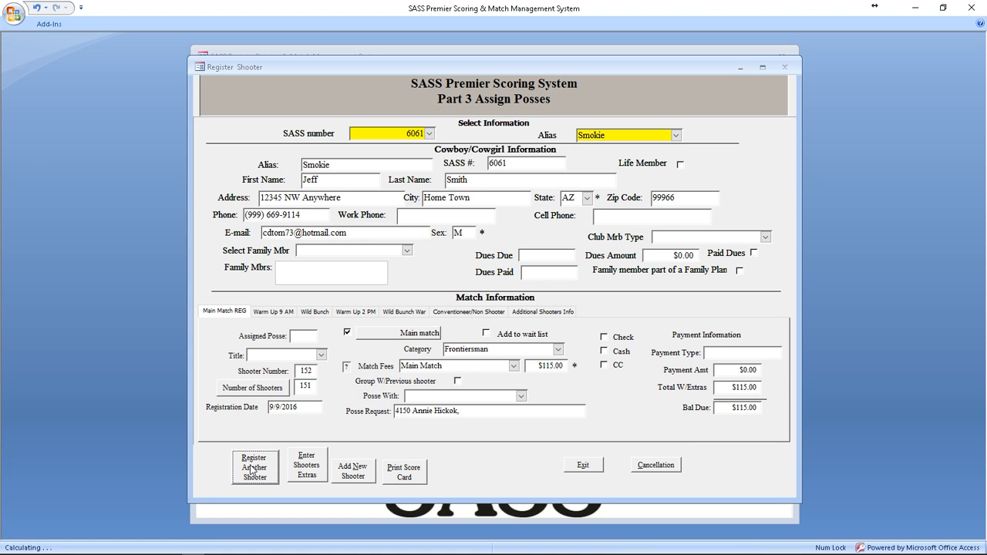
pyautogui.click(429, 133)
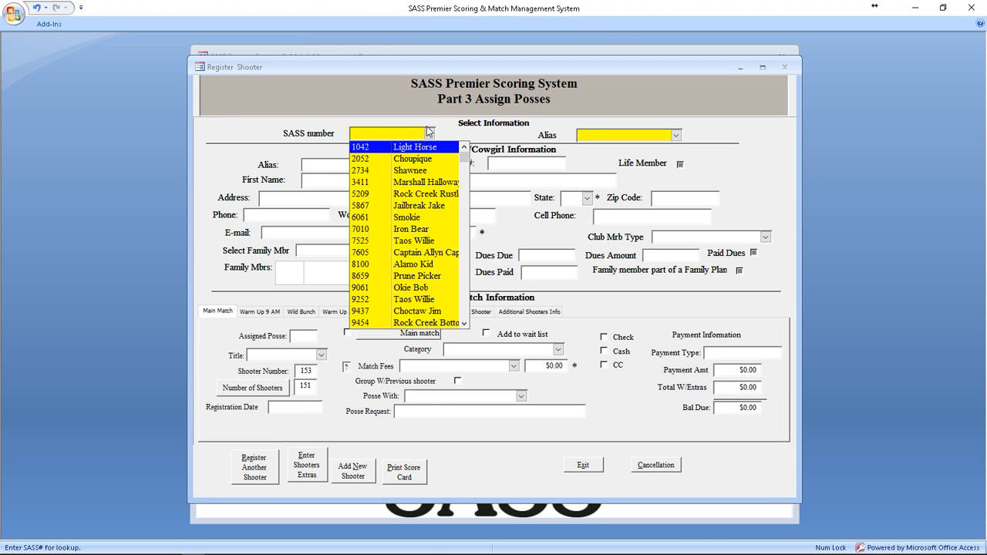
pyautogui.click(607, 135)
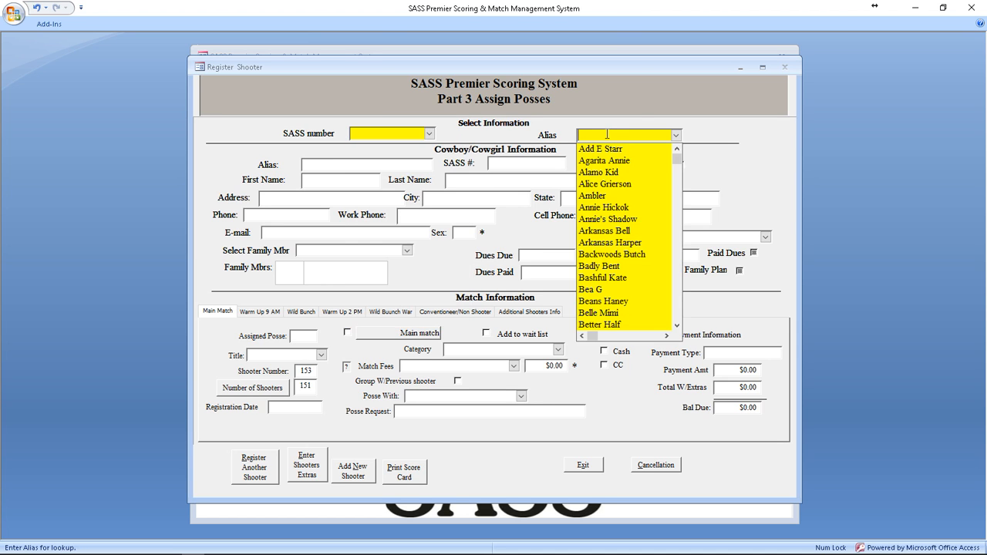
pyautogui.click(600, 207)
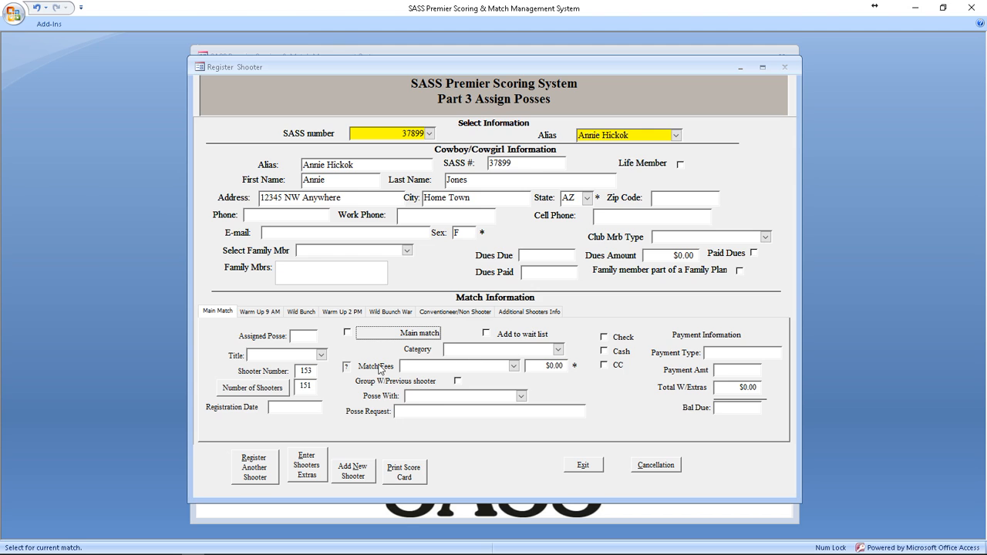
pyautogui.click(346, 334)
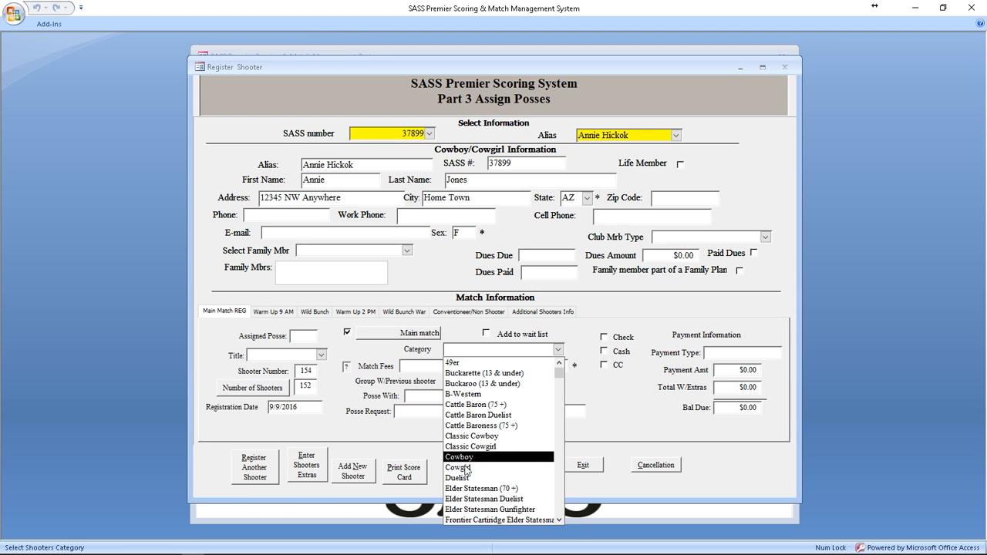
pyautogui.click(463, 468)
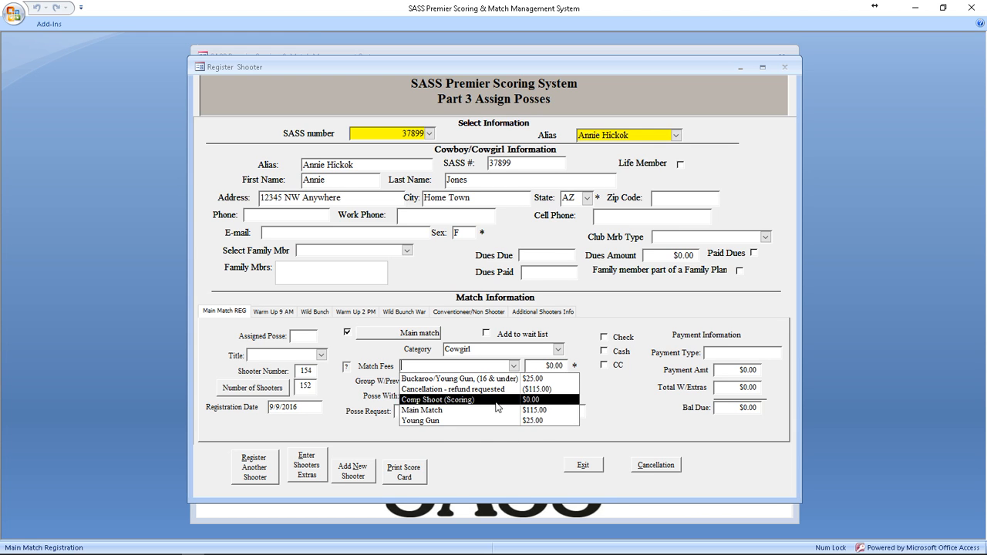
pyautogui.click(444, 411)
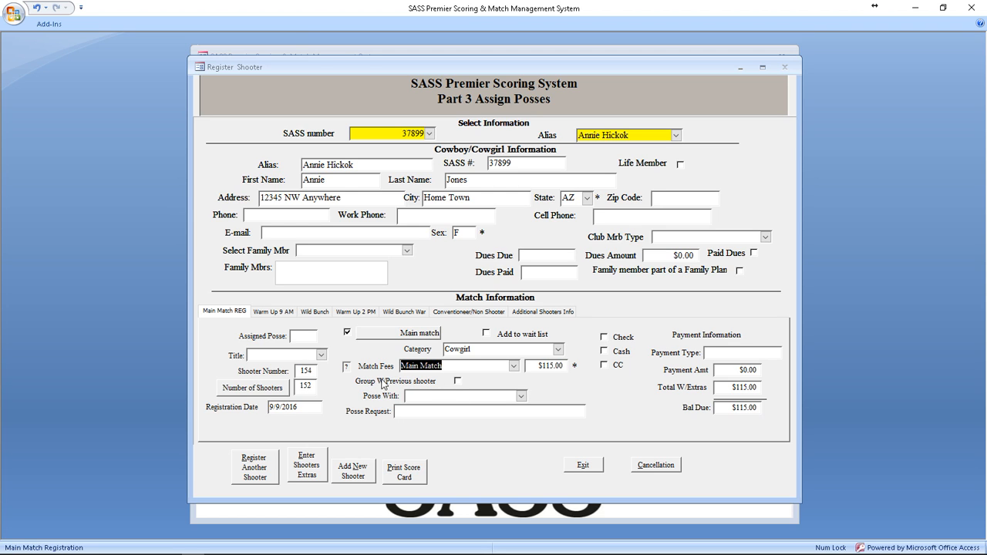
# Group the Cowgirl shooter with the previous shooter, add one more alias as posse partner, and close the registration form.
pyautogui.click(457, 380)
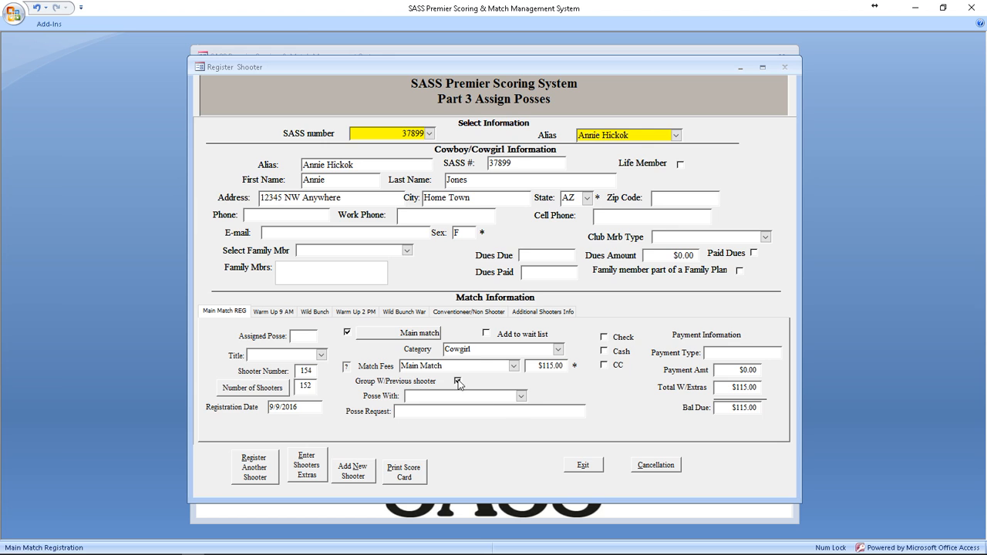
pyautogui.click(522, 397)
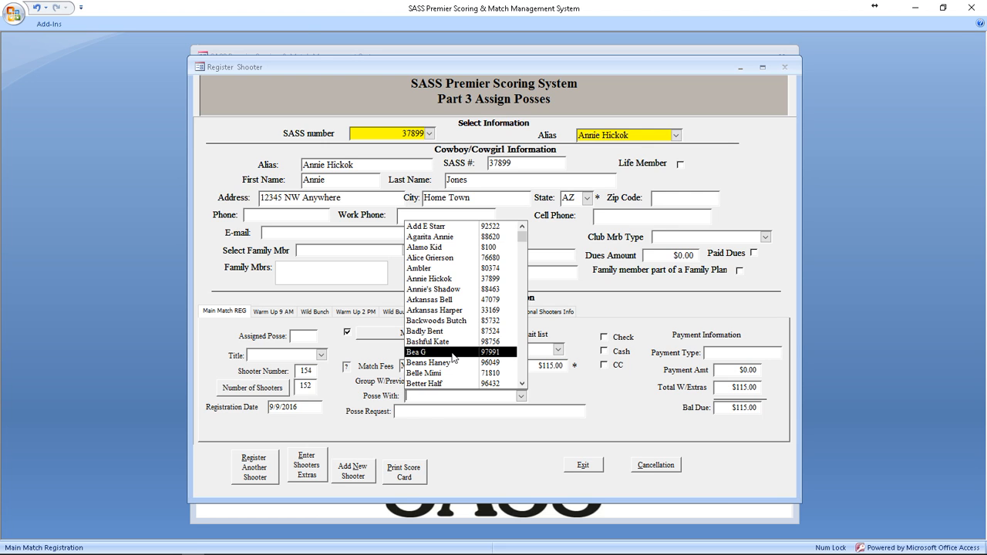
pyautogui.scroll(-1, 455, 358)
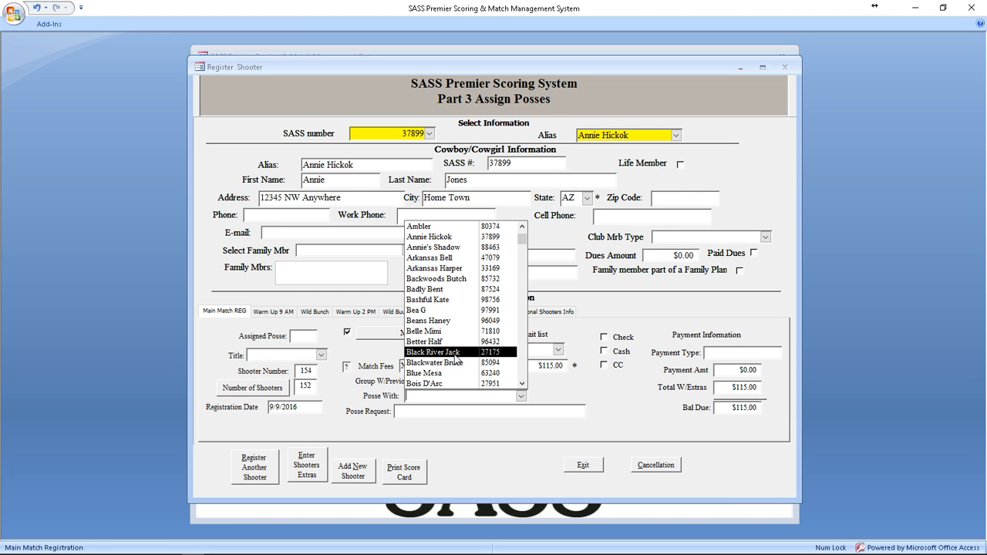
pyautogui.click(444, 320)
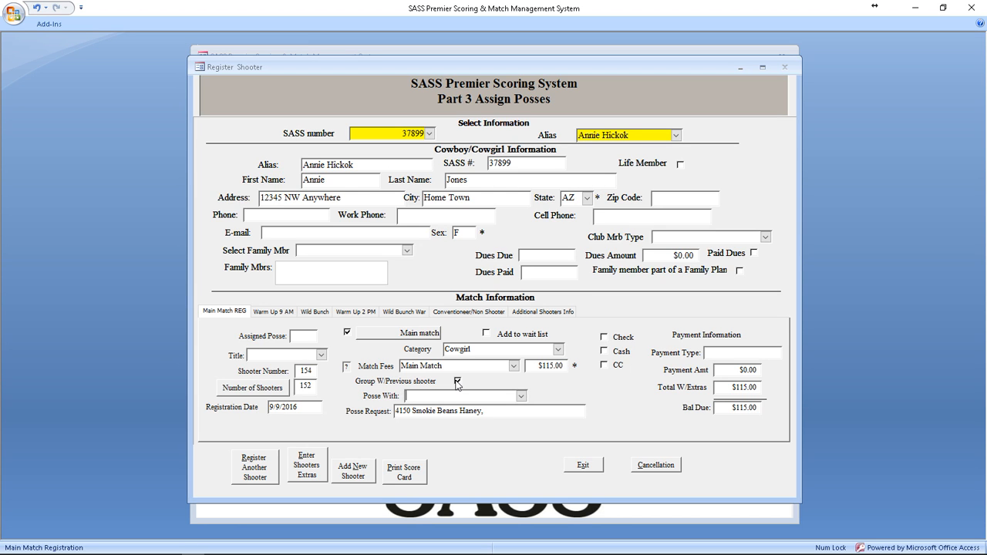
pyautogui.click(584, 466)
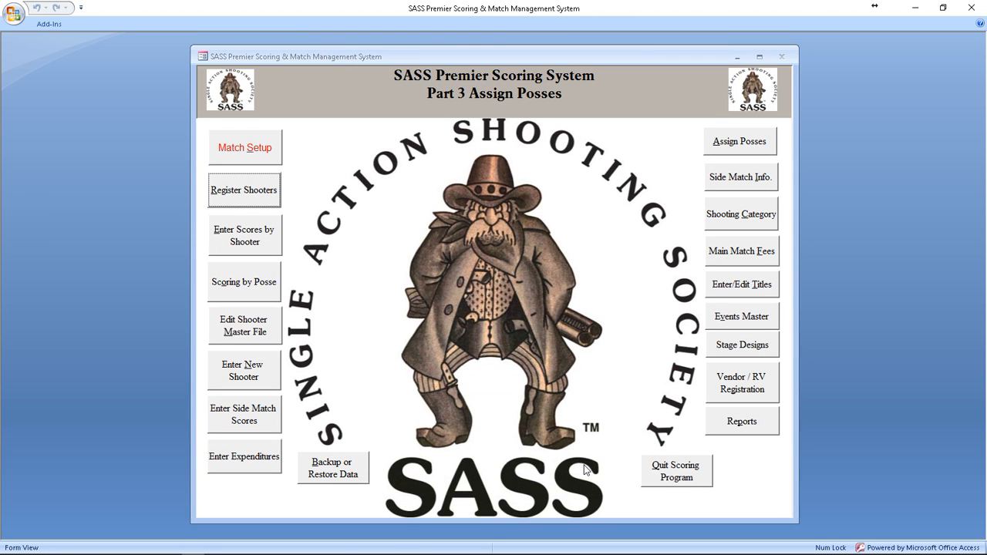
# Reopen the Main Match posse assignments, sort them by shooter number and examine the posse requests of the last registered shooters.
pyautogui.click(732, 143)
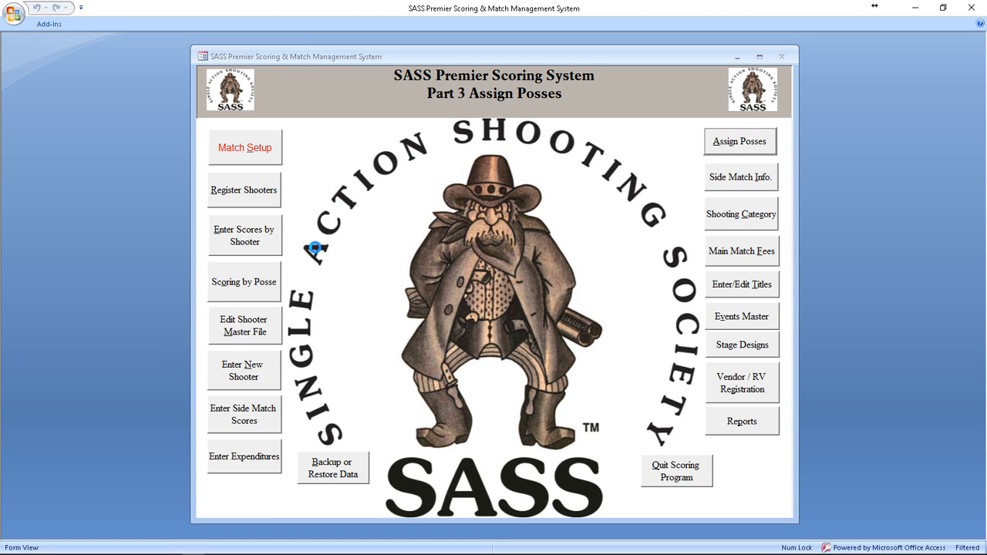
pyautogui.click(293, 242)
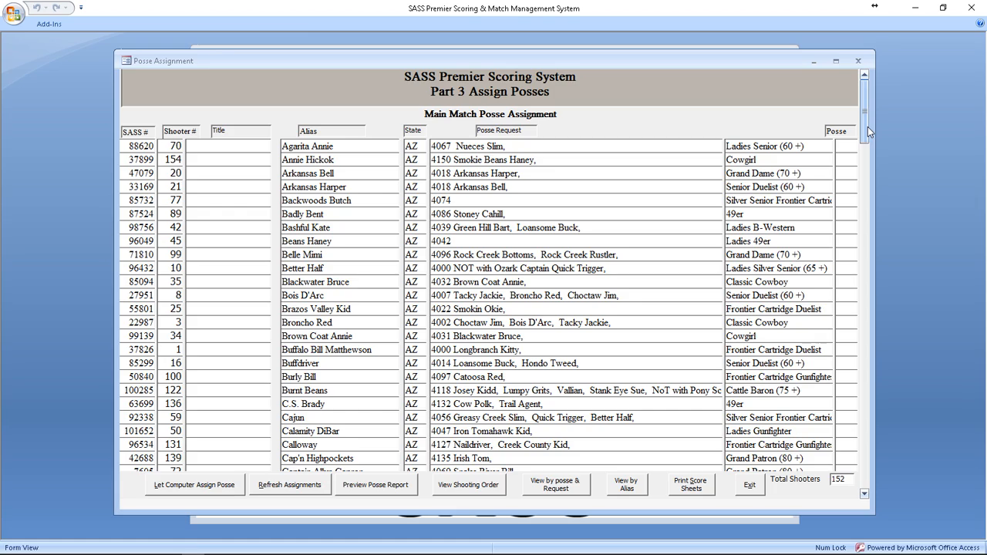
pyautogui.click(194, 133)
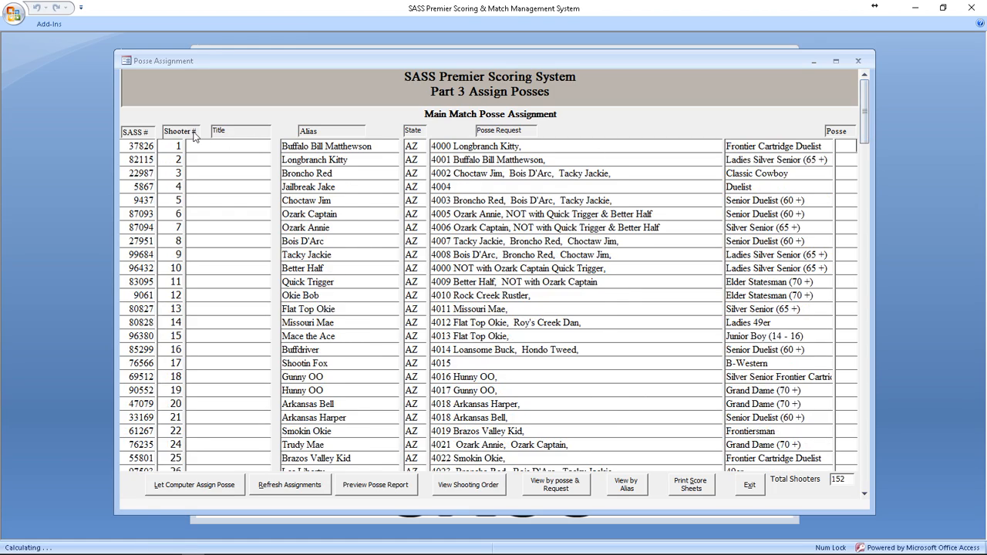
pyautogui.moveTo(864, 126); pyautogui.dragTo(874, 501)
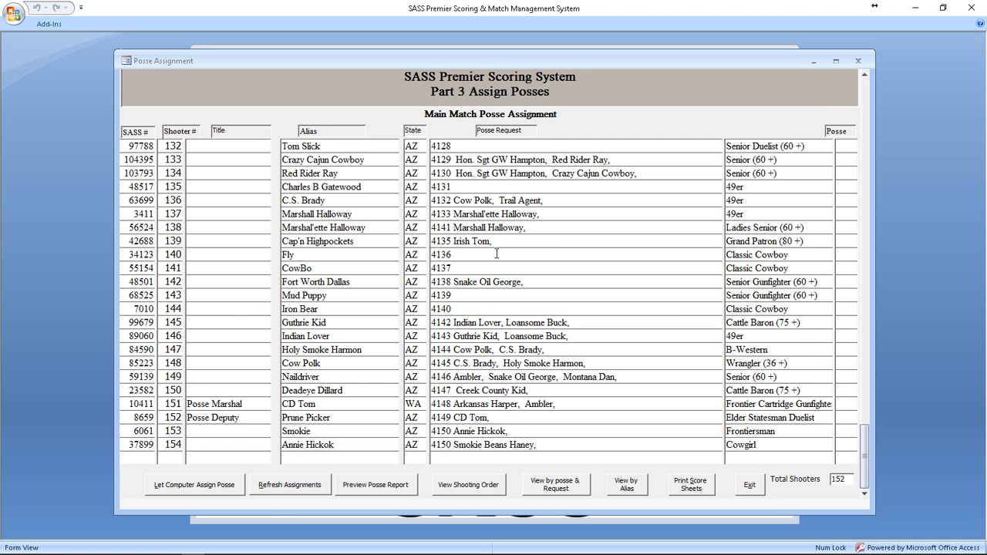
# Sort the shooters by posse request and add group number 4000 in front of shooter 2's posse request.
pyautogui.click(499, 132)
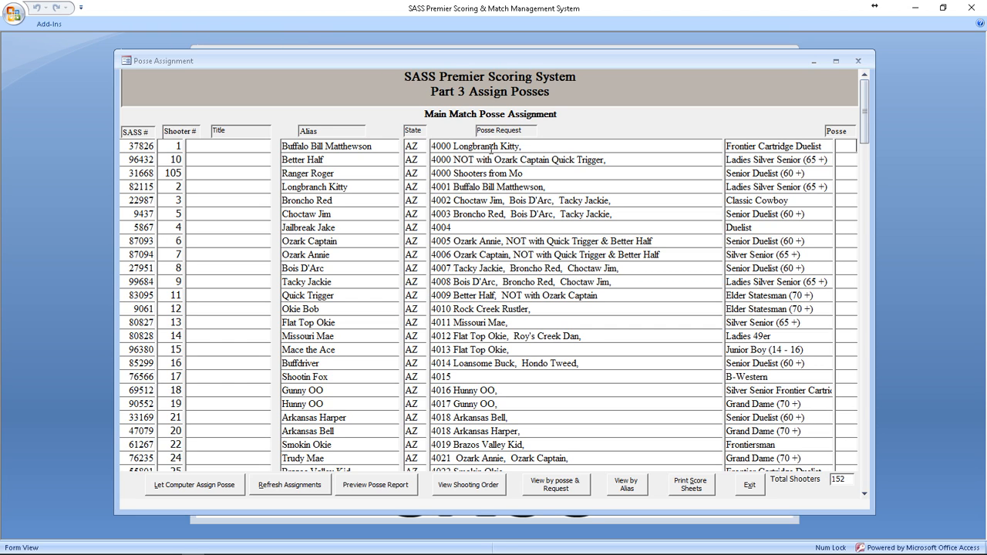
pyautogui.click(433, 186)
pyautogui.write('4000')
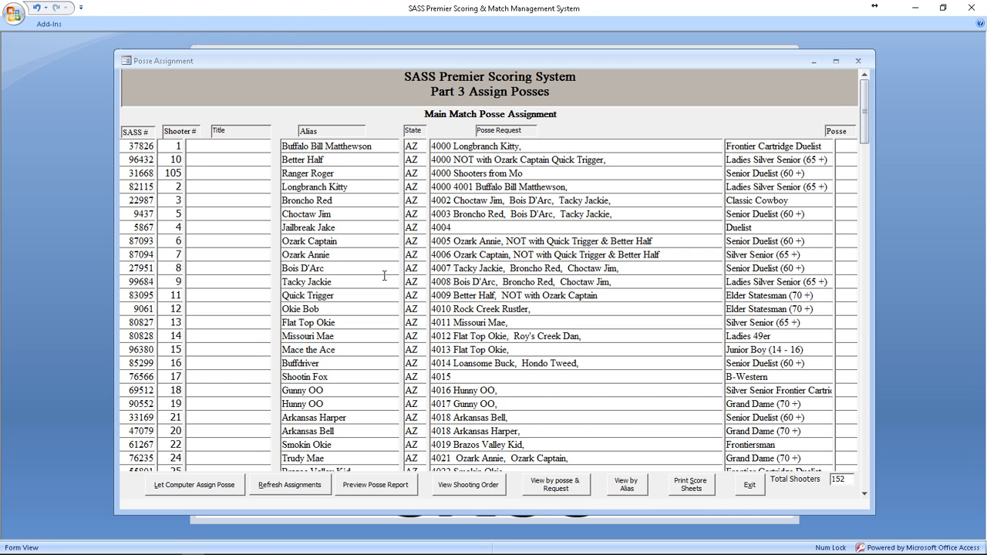
# Search the alias field for "Shooters from", matching any part of the field, and close the search.
pyautogui.hotkey('ctrl', 'f')
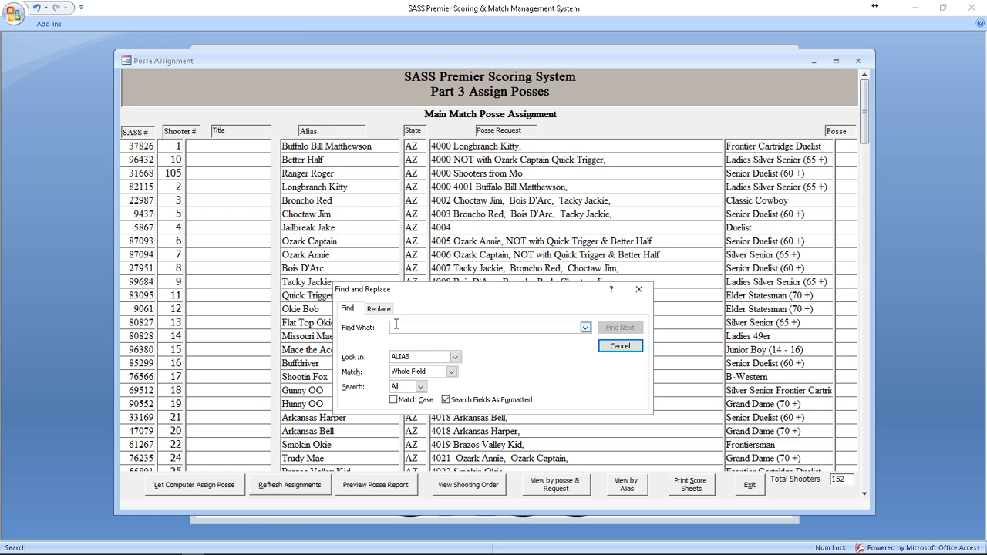
pyautogui.write('Sh')
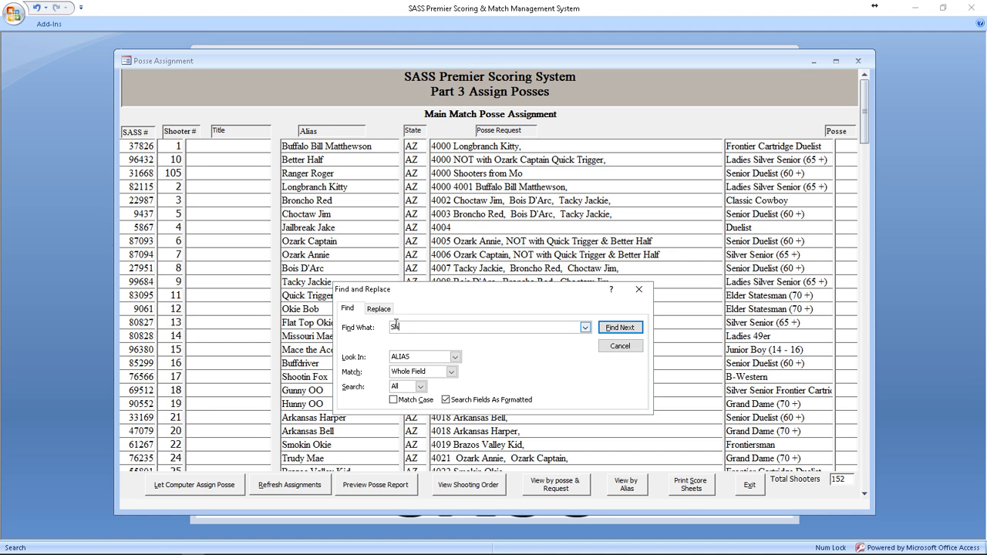
pyautogui.write('ooters from')
pyautogui.click(452, 372)
pyautogui.click(430, 383)
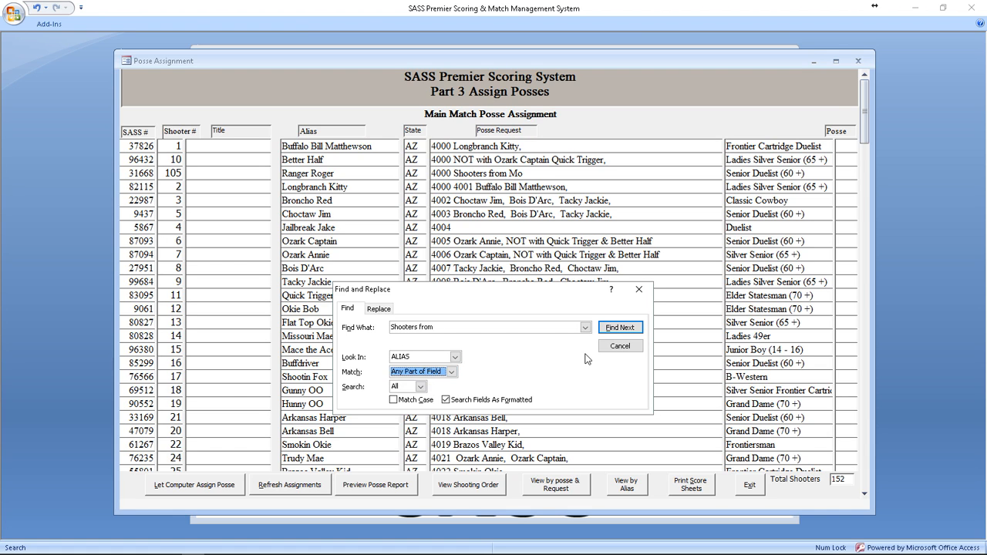
pyautogui.click(614, 328)
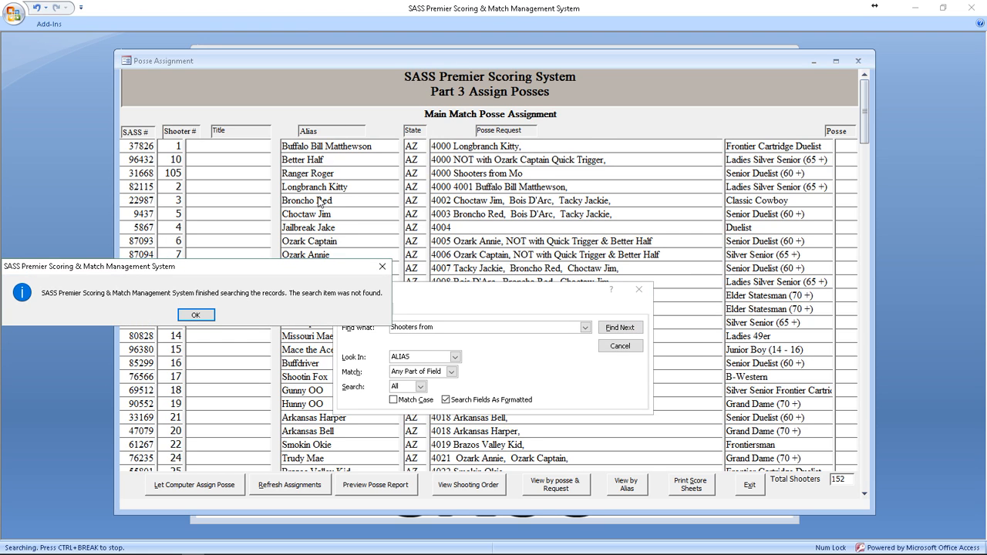
pyautogui.click(195, 316)
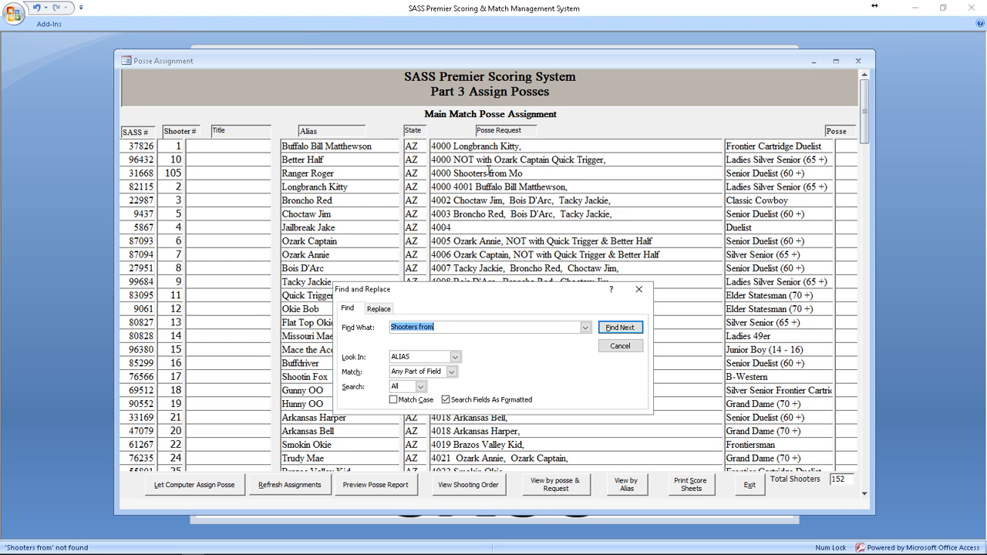
pyautogui.click(620, 346)
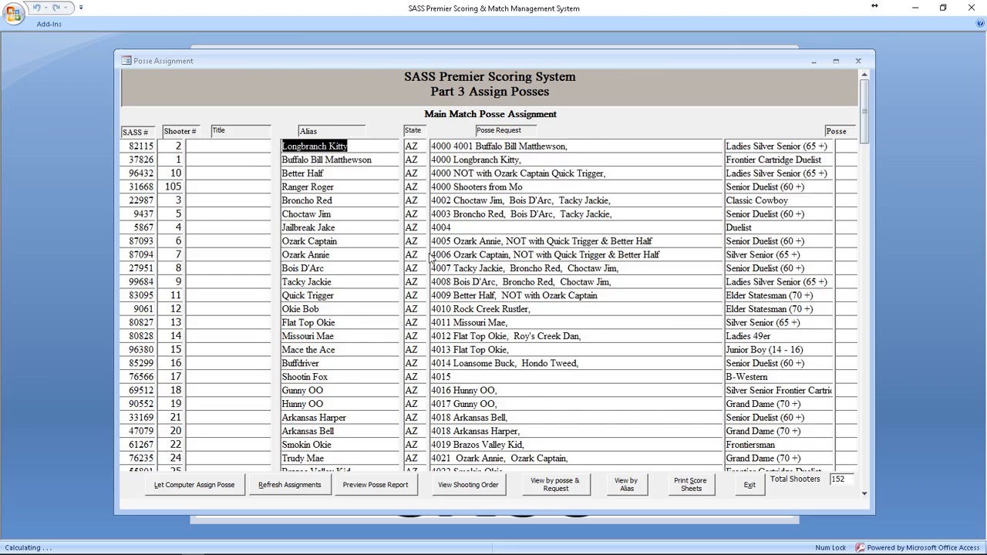
# Add group number 4002 in front of the posse requests of shooters 5 and 9, and sort again by posse request.
pyautogui.scroll(-4, 798, 158)
pyautogui.moveTo(866, 160); pyautogui.dragTo(833, 55)
pyautogui.click(431, 213)
pyautogui.write('4002')
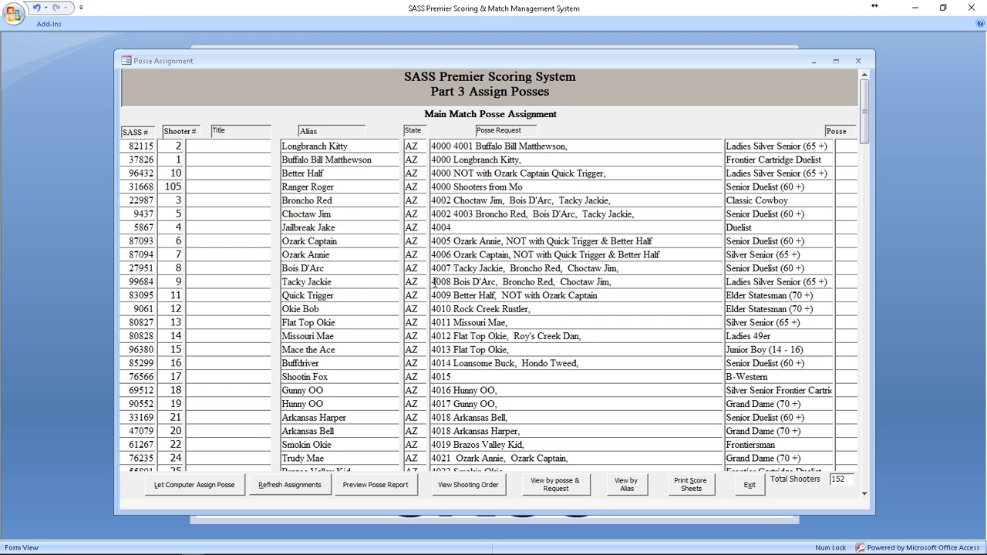
pyautogui.click(433, 283)
pyautogui.write('400')
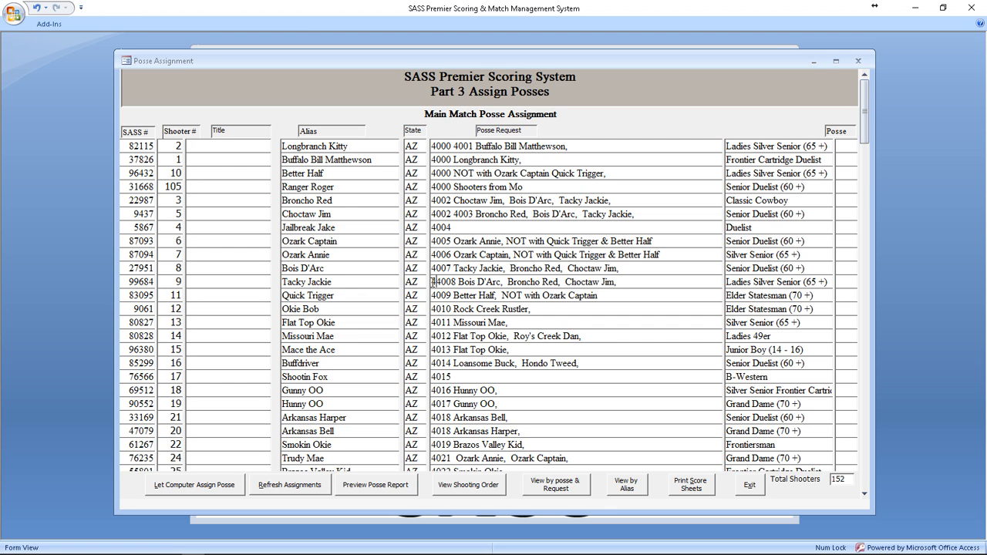
pyautogui.write('2')
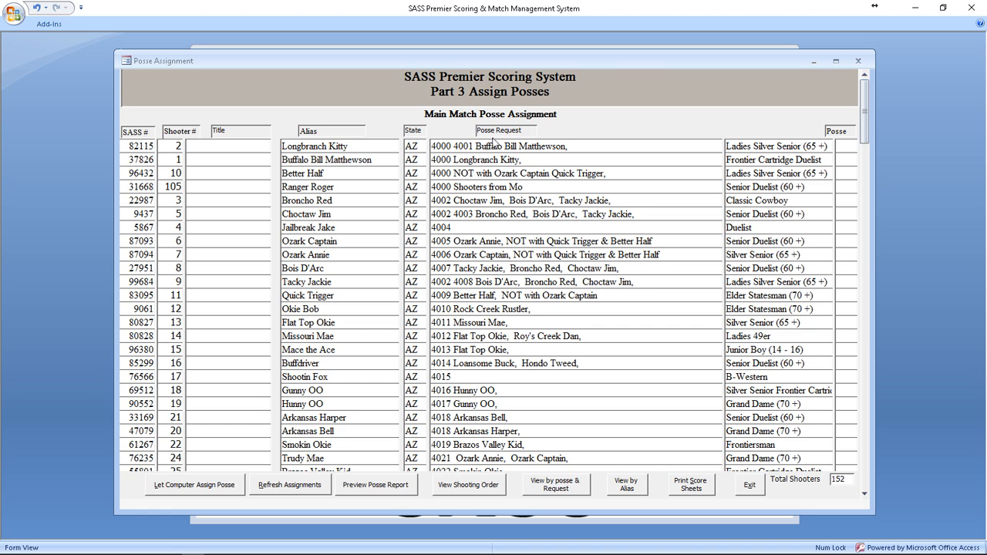
pyautogui.click(498, 133)
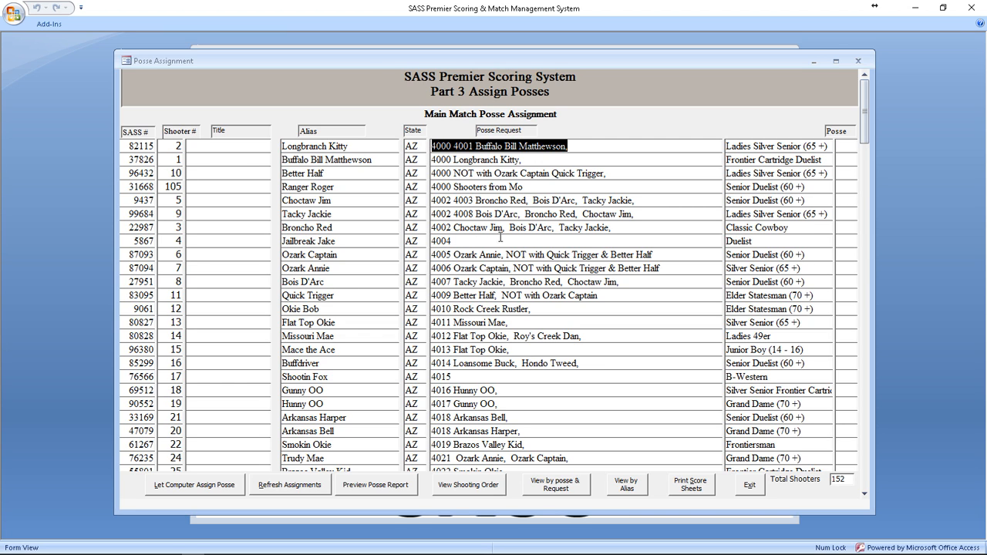
# Add group number 4002 in front of shooter 8's posse request and re-sort the list by posse request.
pyautogui.click(433, 282)
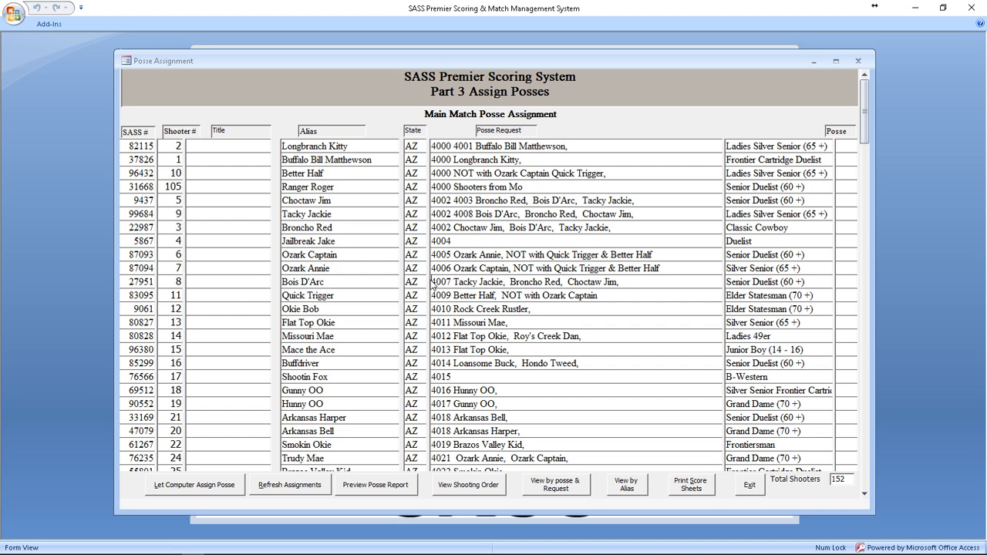
pyautogui.write('4002')
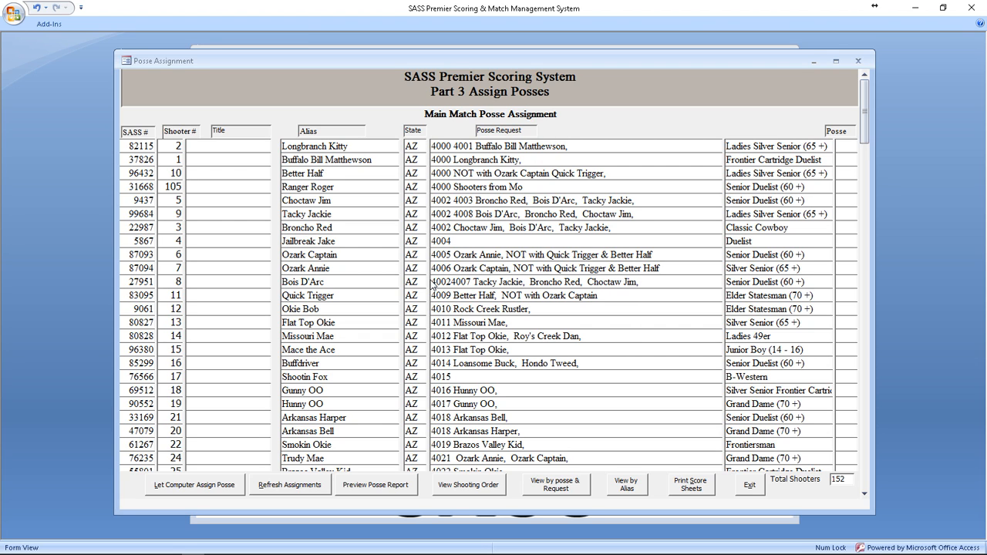
pyautogui.click(495, 130)
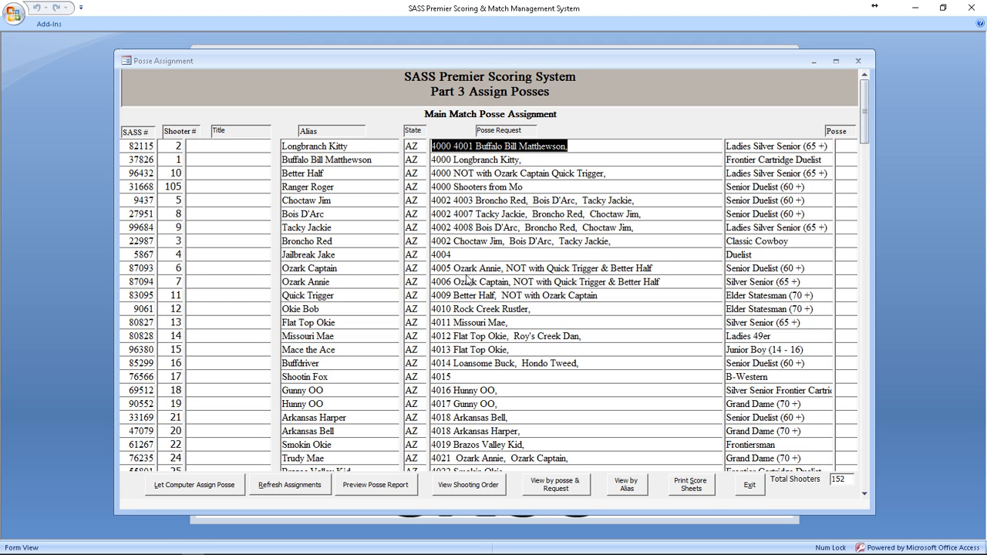
# Add group number 4005 in front of shooter 7's posse request and 4011 in front of those of shooters 14 and 15.
pyautogui.click(433, 282)
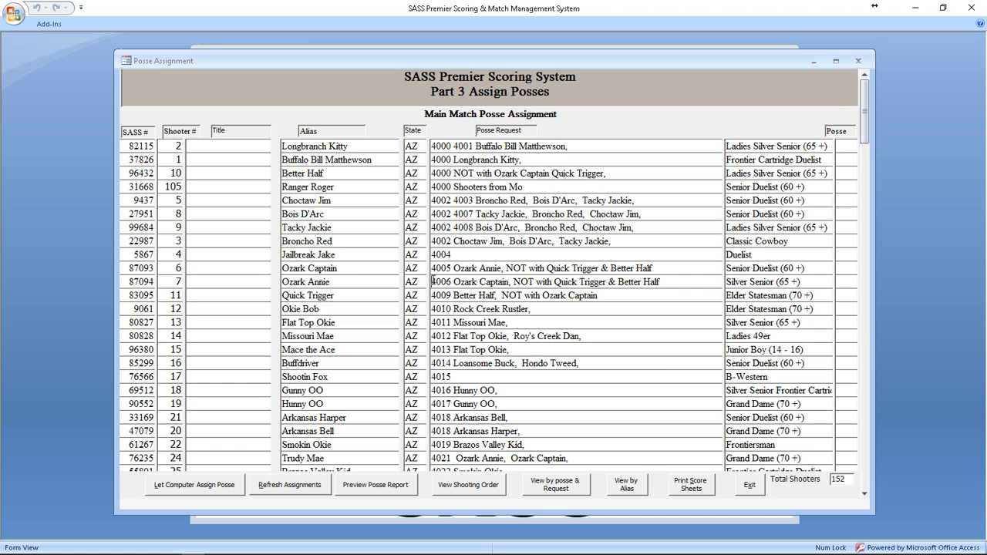
pyautogui.write('4005')
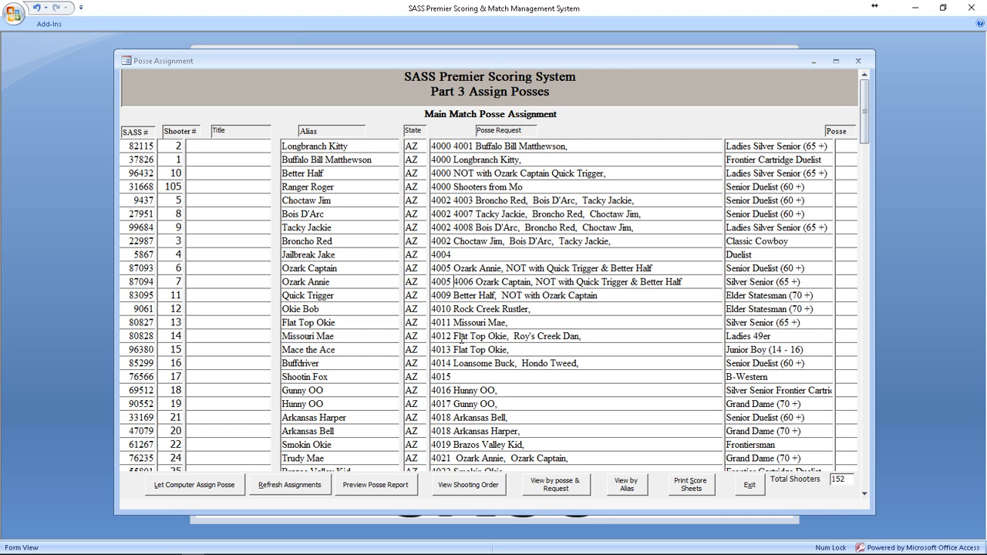
pyautogui.click(432, 336)
pyautogui.write('400')
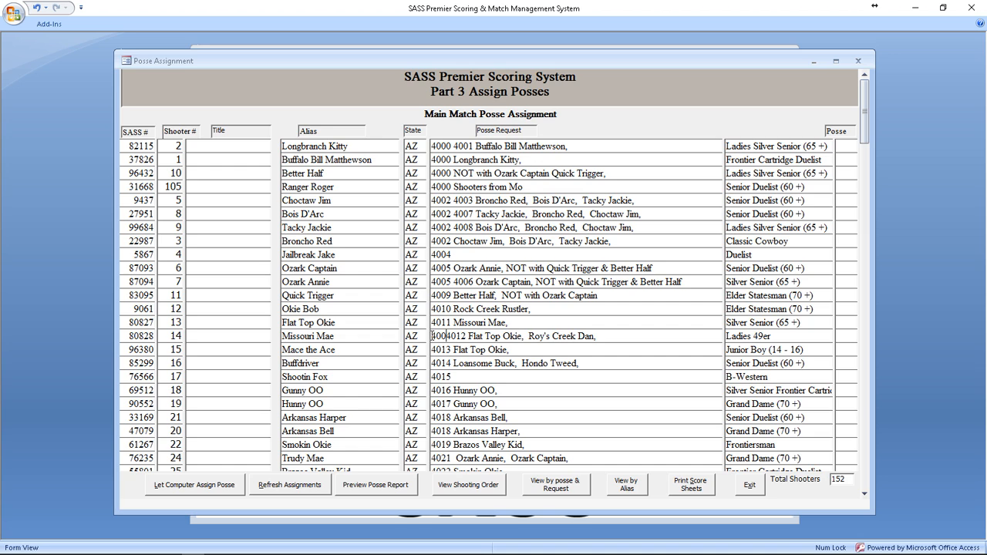
pyautogui.press('BackSpace')
pyautogui.write('11')
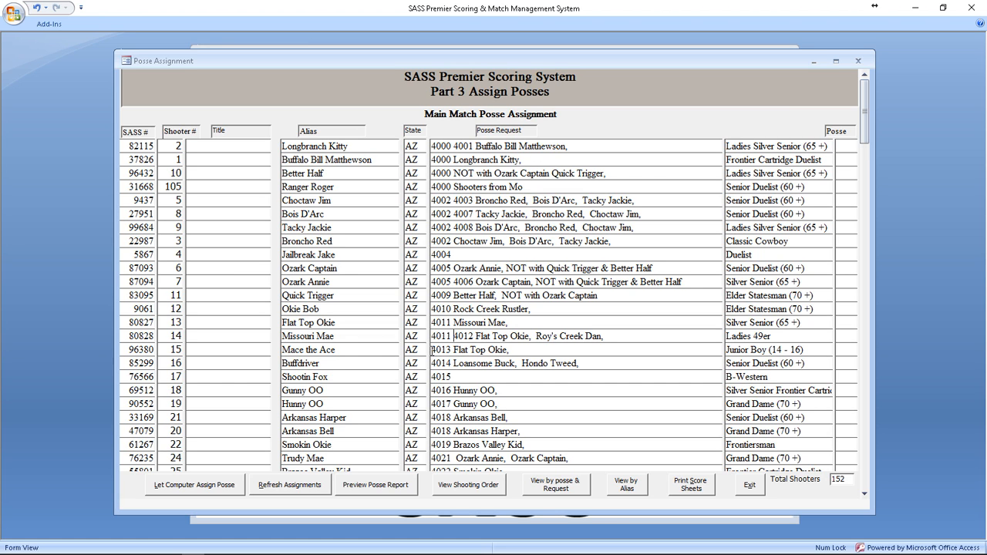
pyautogui.click(433, 349)
pyautogui.write('4011')
# Add group number 4016 in front of shooter 19's posse request.
pyautogui.scroll(-1, 482, 255)
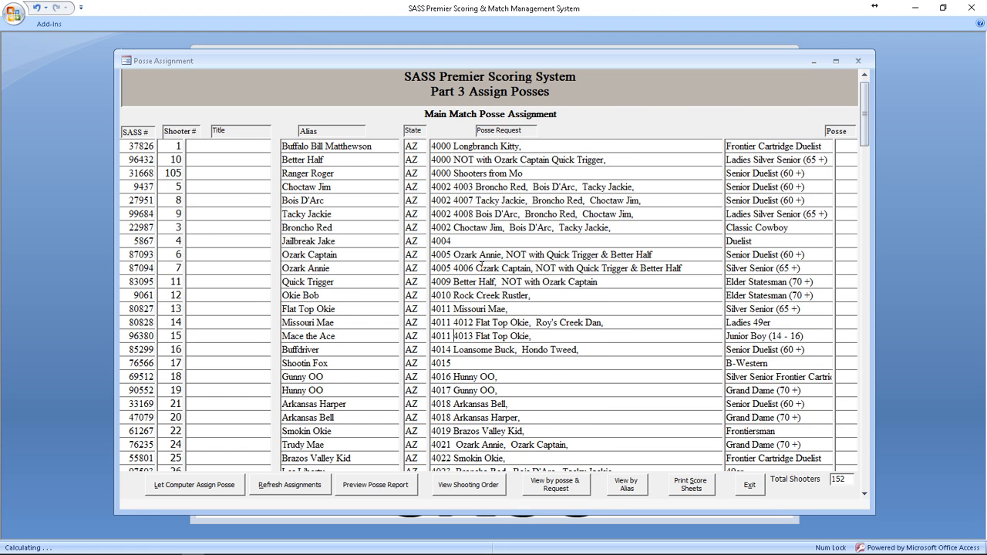
pyautogui.click(433, 391)
pyautogui.write('401')
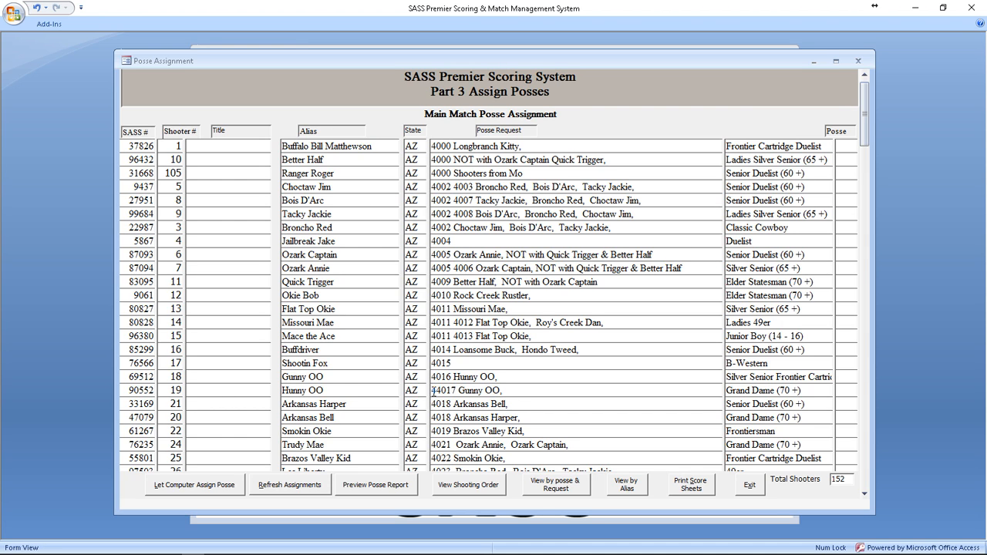
pyautogui.write('6')
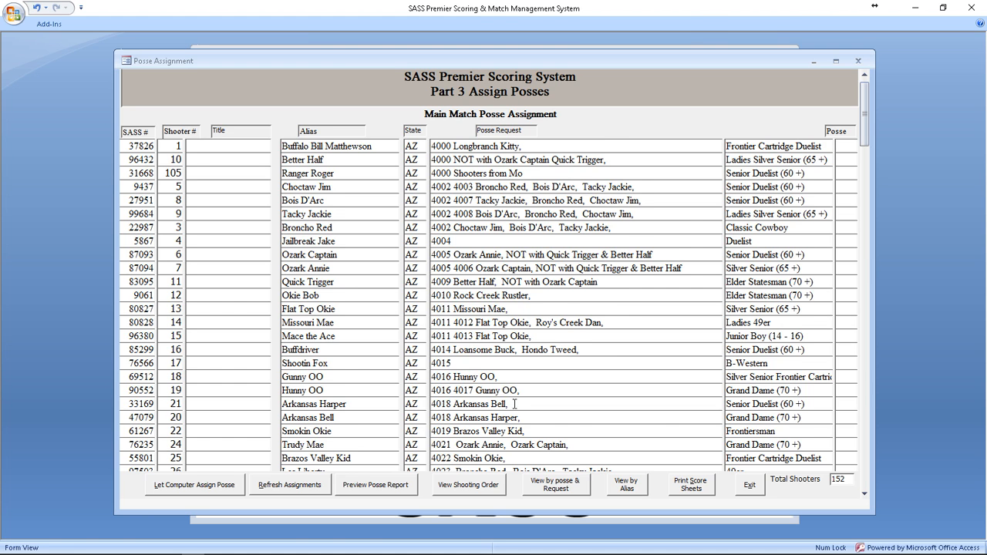
# Search the aliases for the first partner that shooter 26 requests to look up that partner's group number.
pyautogui.scroll(-5, 513, 403)
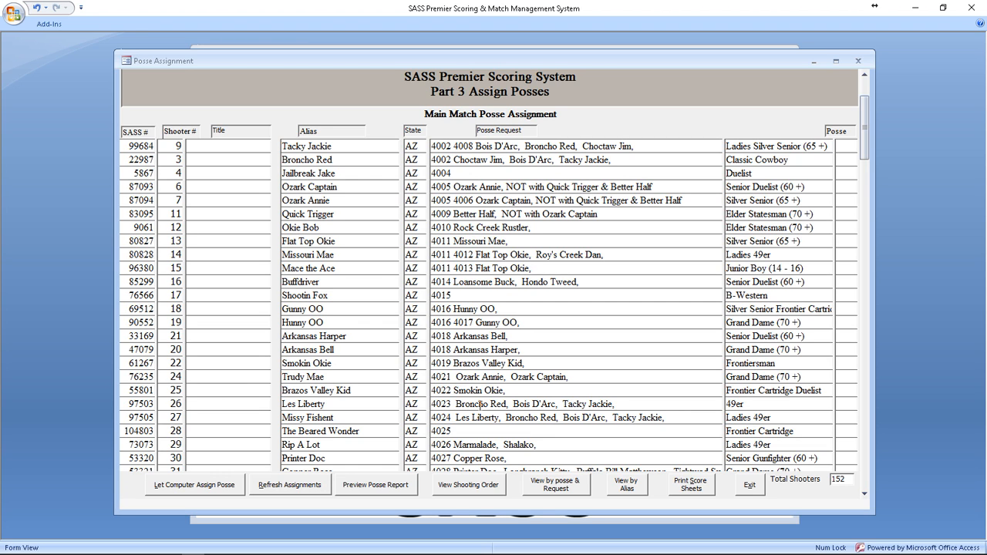
pyautogui.click(309, 394)
pyautogui.hotkey('ctrl', 'f')
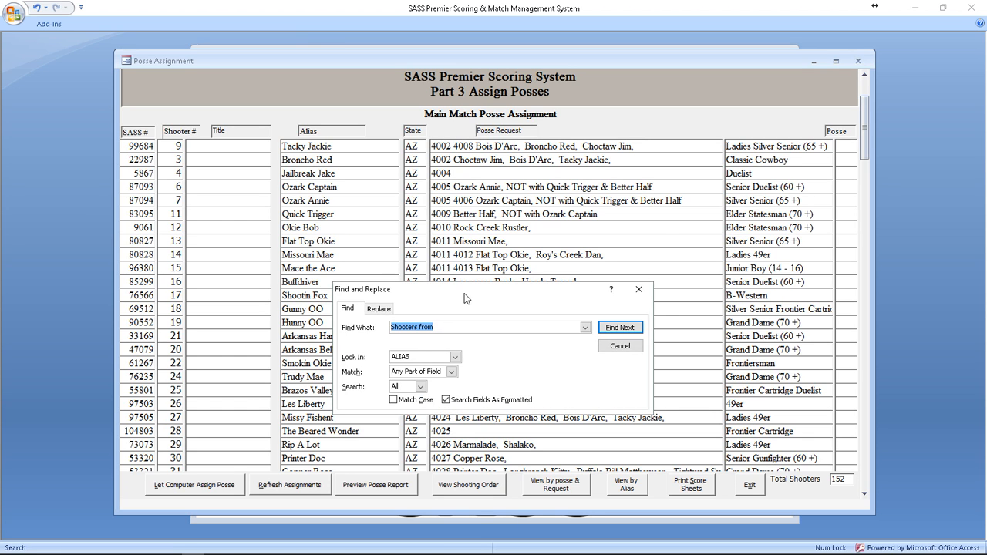
pyautogui.moveTo(465, 299); pyautogui.dragTo(476, 247)
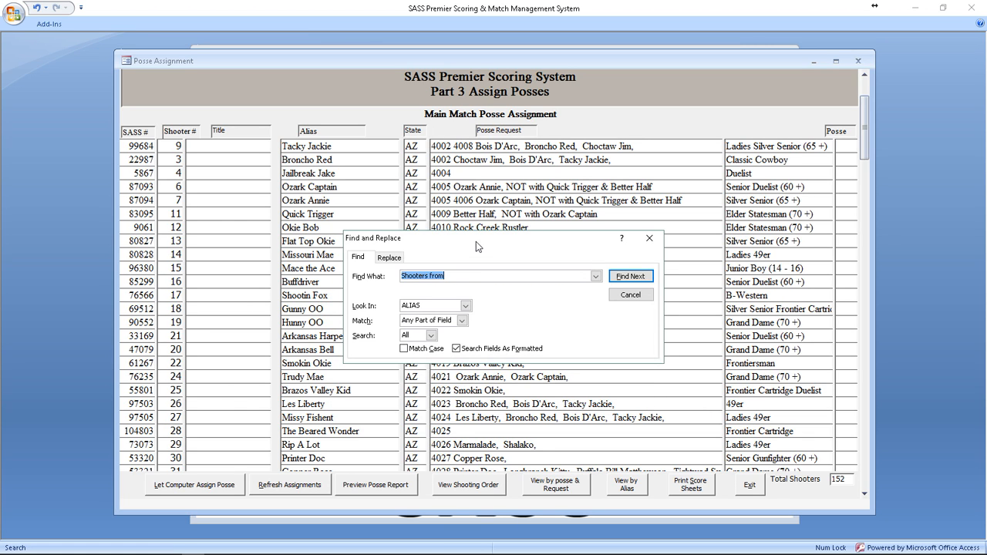
pyautogui.write('n')
pyautogui.press('BackSpace')
pyautogui.write('N')
pyautogui.press('BackSpace')
pyautogui.write('Broncho')
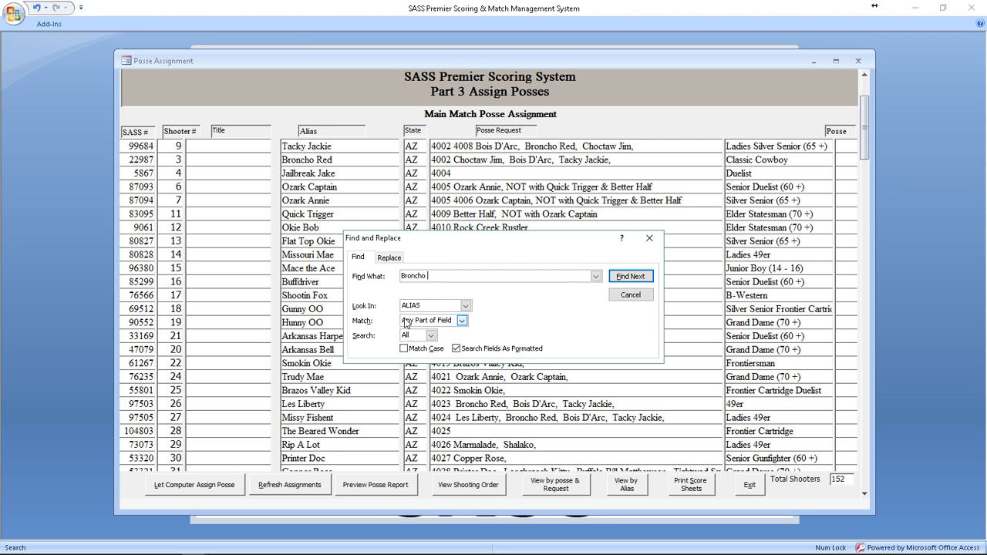
pyautogui.click(634, 276)
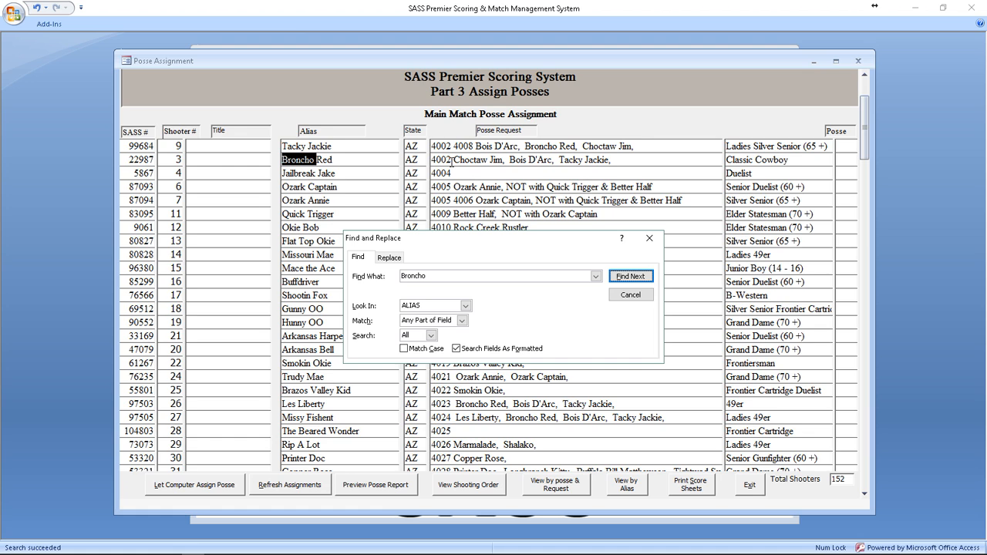
pyautogui.click(630, 294)
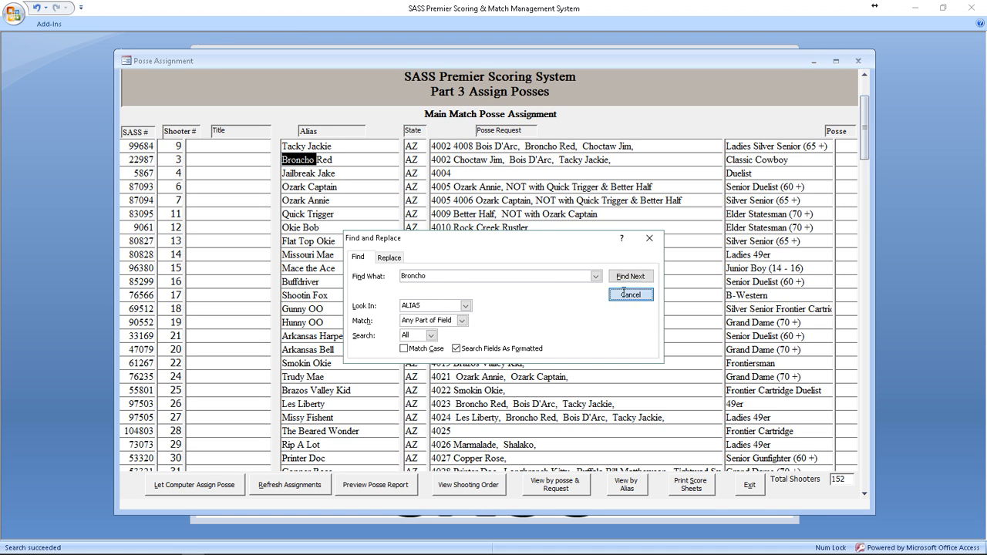
# Insert group number 4002 at the start of shooter 26's posse request and sort the list by posse request.
pyautogui.click(435, 403)
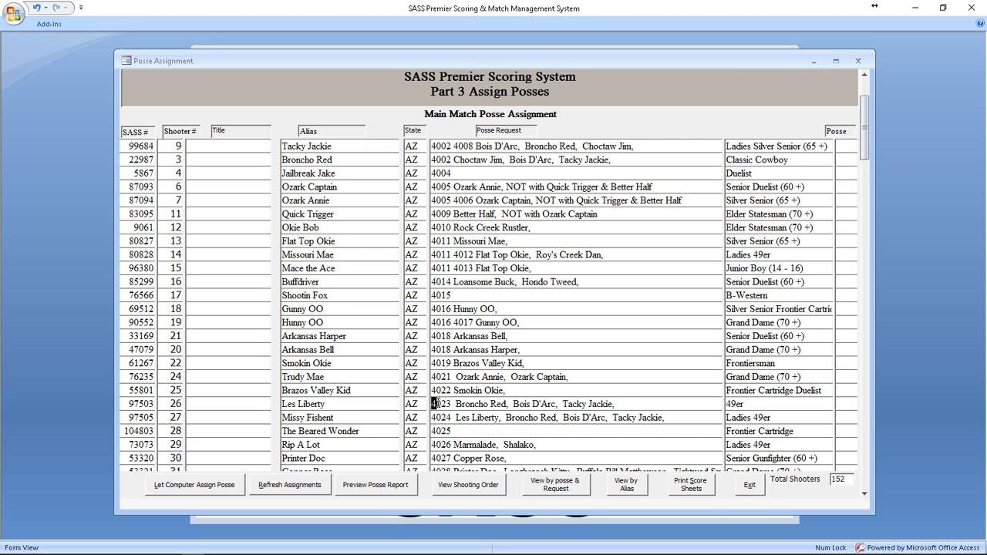
pyautogui.write('002')
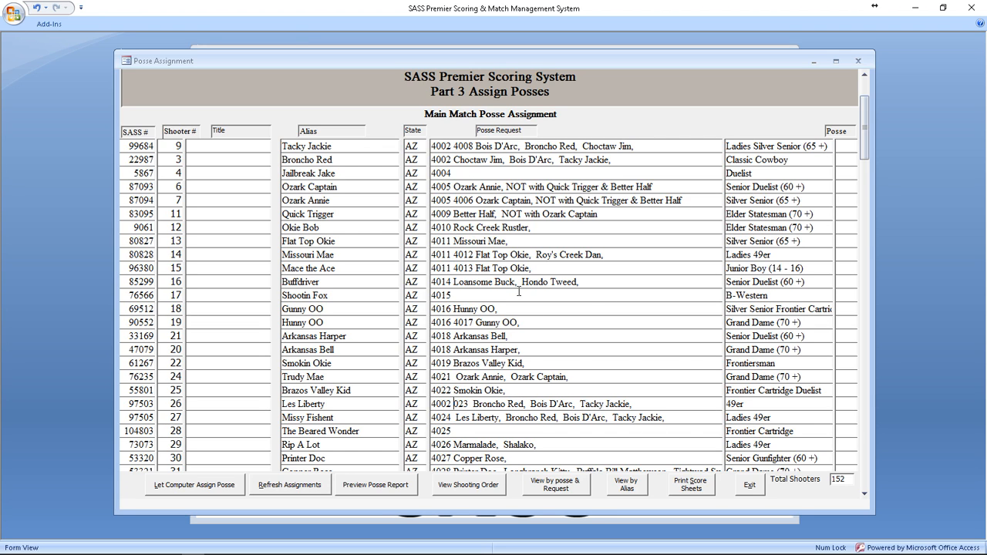
pyautogui.click(499, 134)
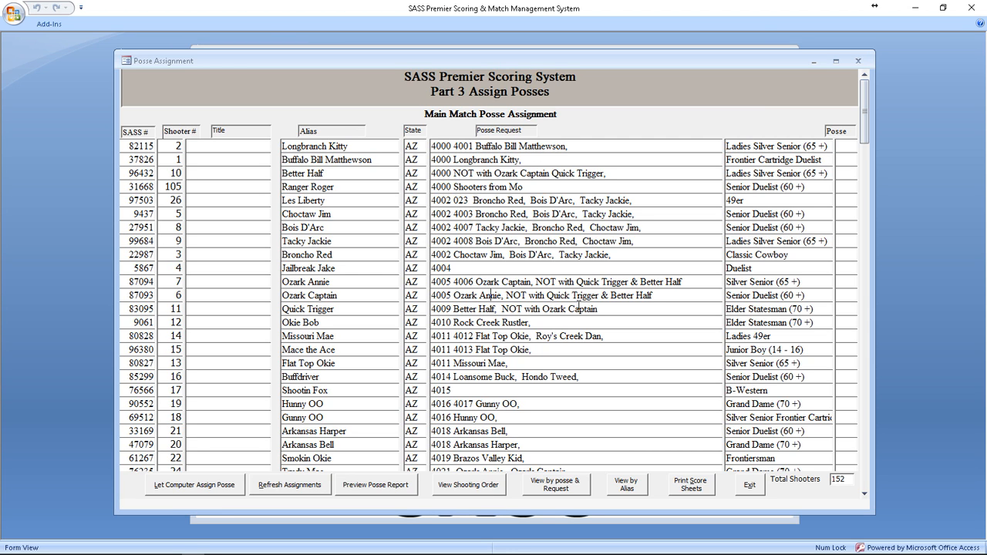
# Search the posse requests for shooter 3's alias, add 4002 in front of shooter 27's request, and find the next match.
pyautogui.hotkey('ctrl', 'f')
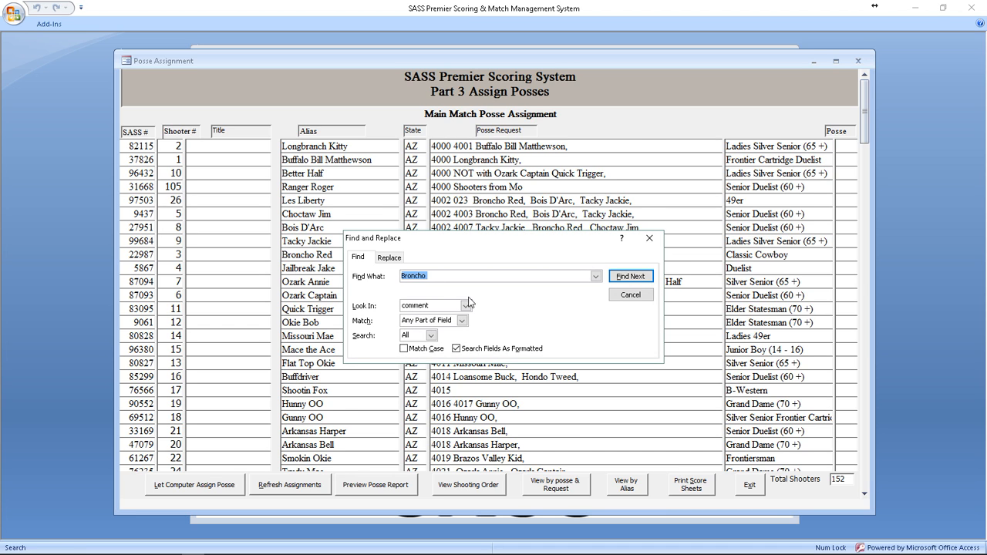
pyautogui.click(632, 277)
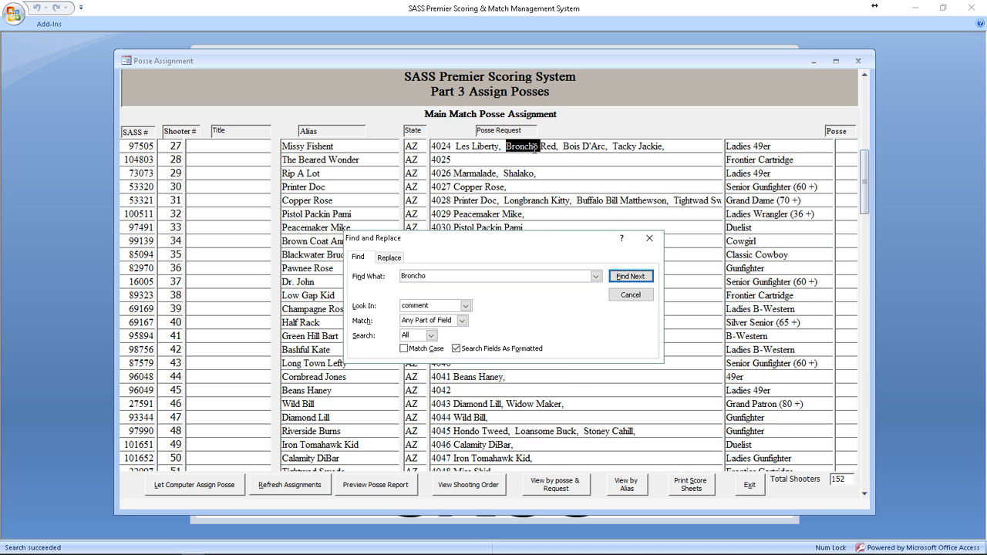
pyautogui.click(431, 145)
pyautogui.write('4002')
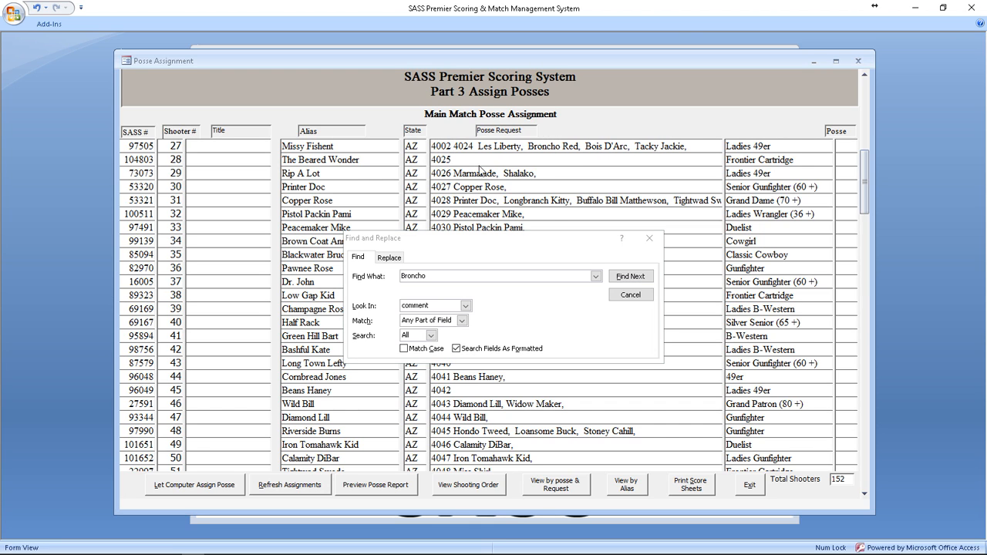
pyautogui.click(630, 279)
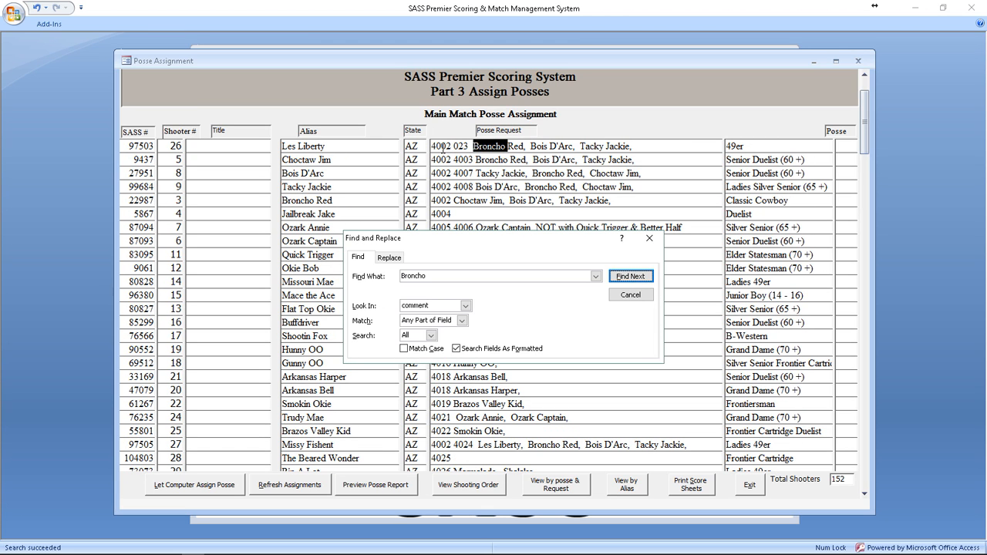
# Check the remaining posse requests that mention shooter 3's alias and re-sort the list by posse request.
pyautogui.click(631, 278)
pyautogui.click(632, 279)
pyautogui.click(631, 278)
pyautogui.click(632, 279)
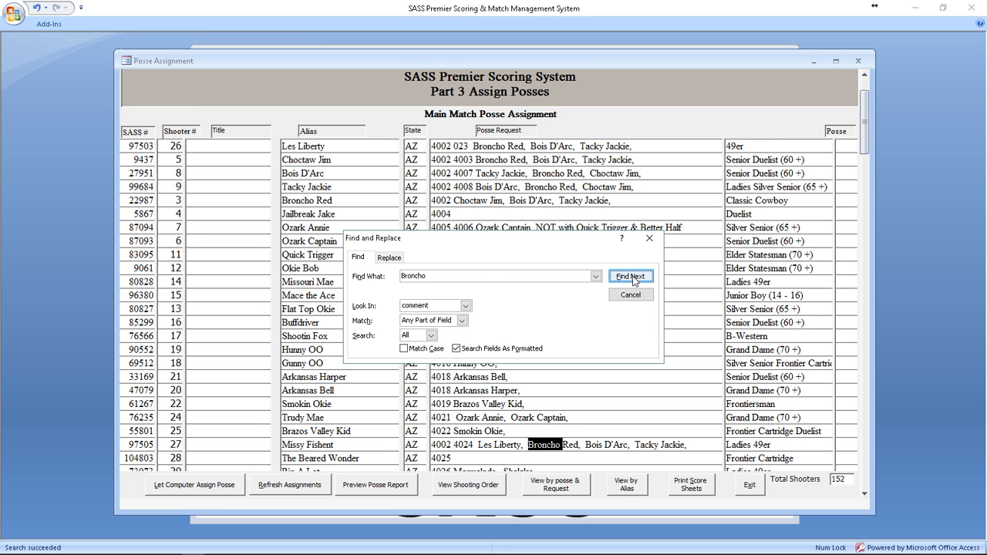
pyautogui.click(633, 279)
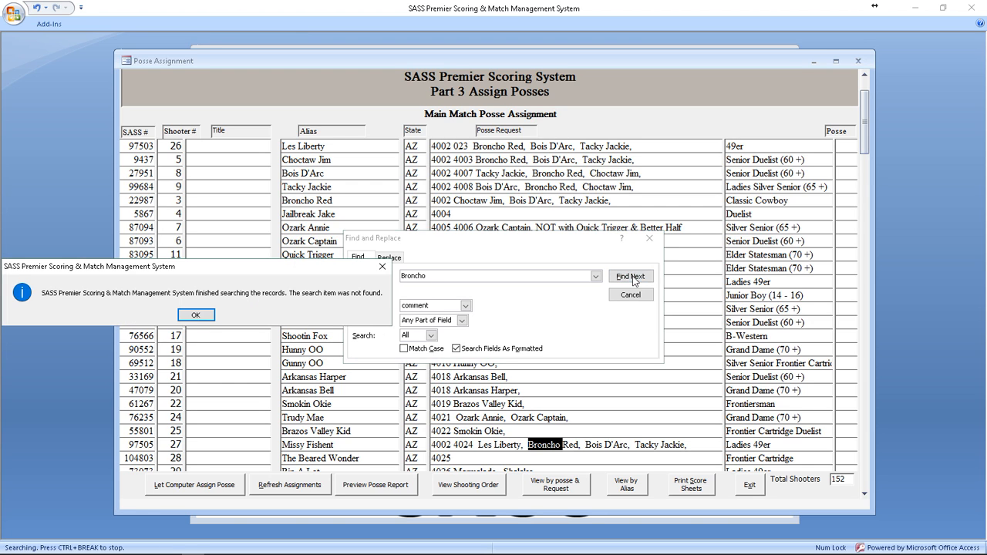
pyautogui.click(217, 317)
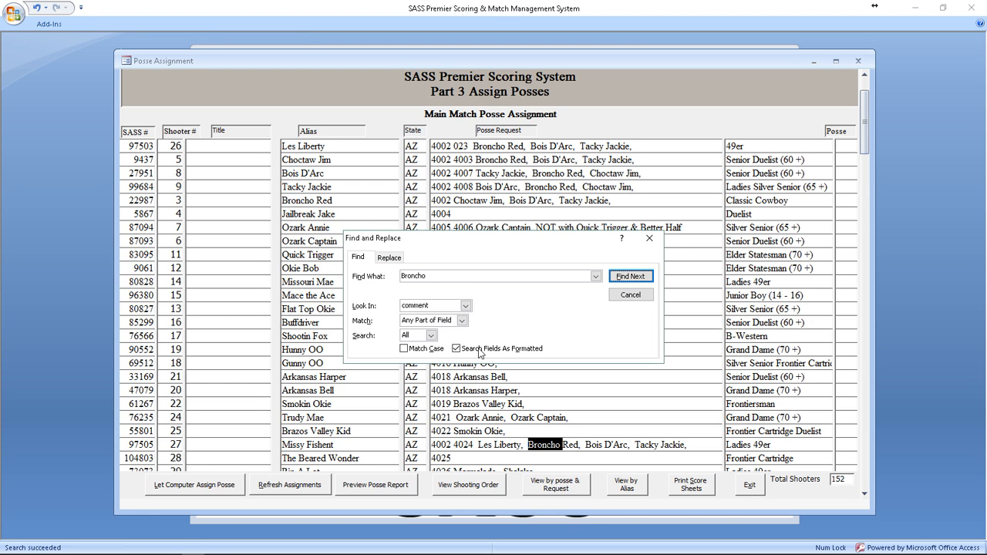
pyautogui.click(634, 296)
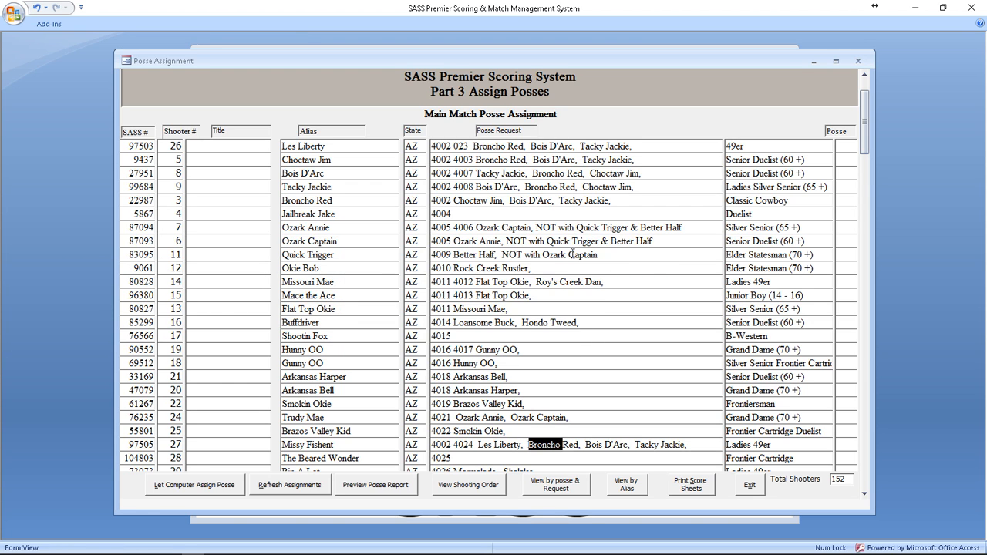
pyautogui.click(490, 133)
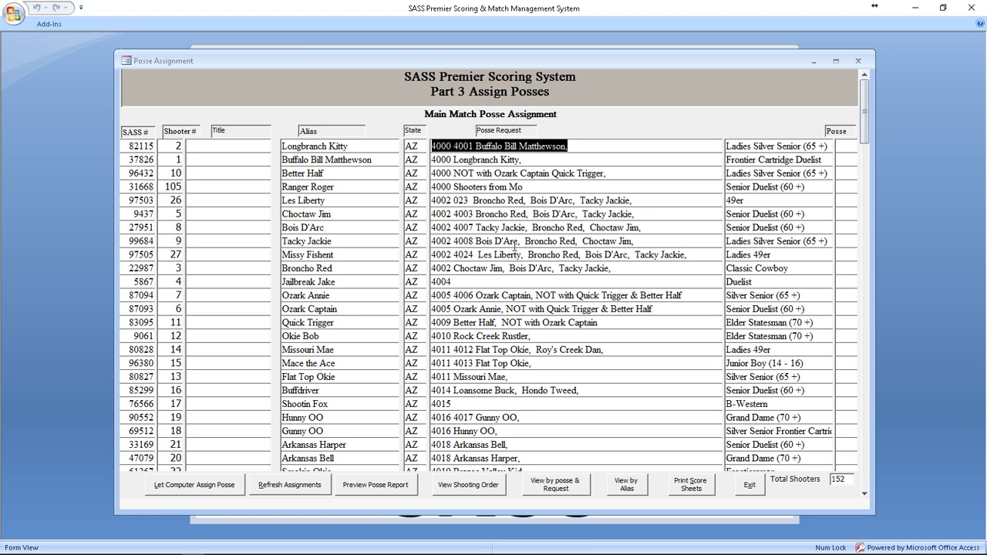
# Search the posse requests for shooter 9's alias and check the group number of every matching request.
pyautogui.hotkey('ctrl', 'f')
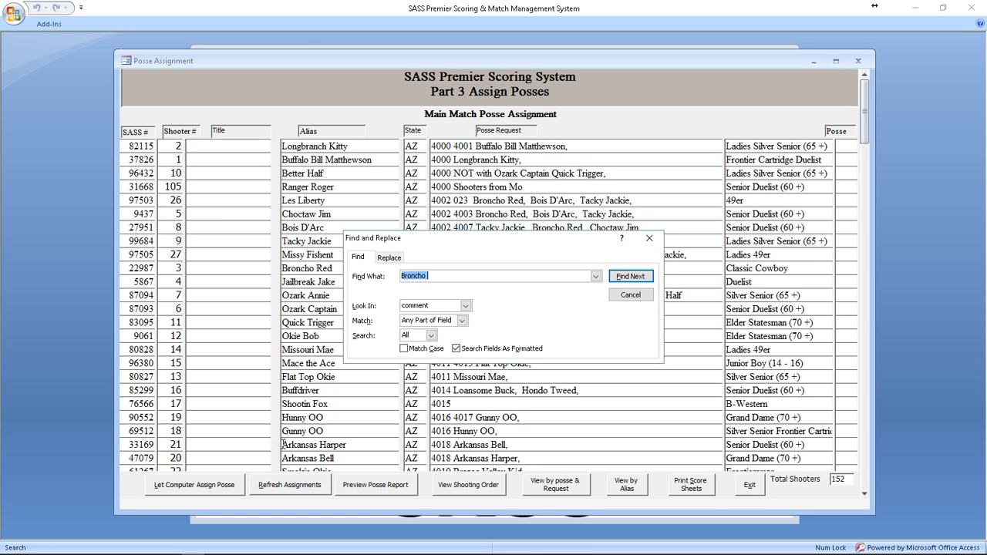
pyautogui.write('Tacky Jack')
pyautogui.click(630, 276)
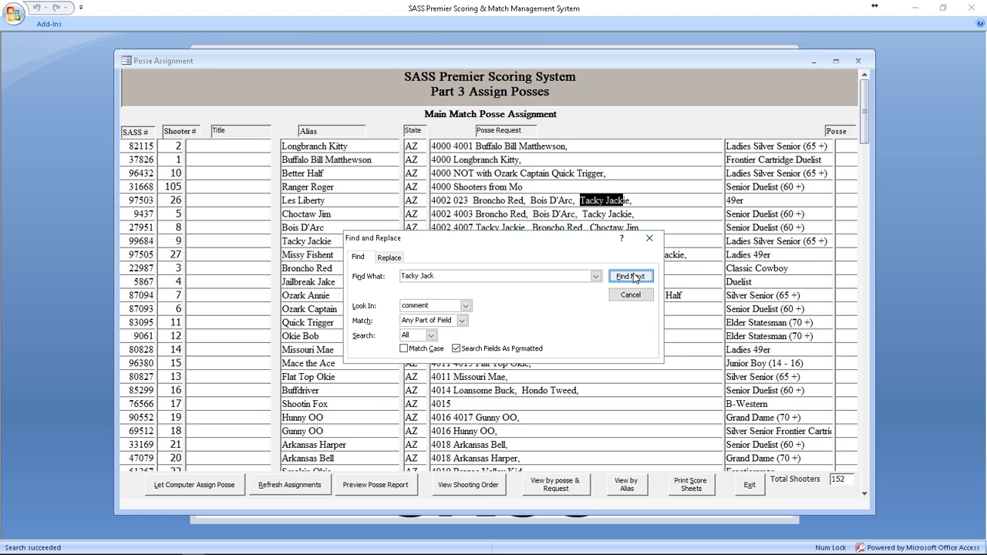
pyautogui.click(630, 276)
pyautogui.click(631, 276)
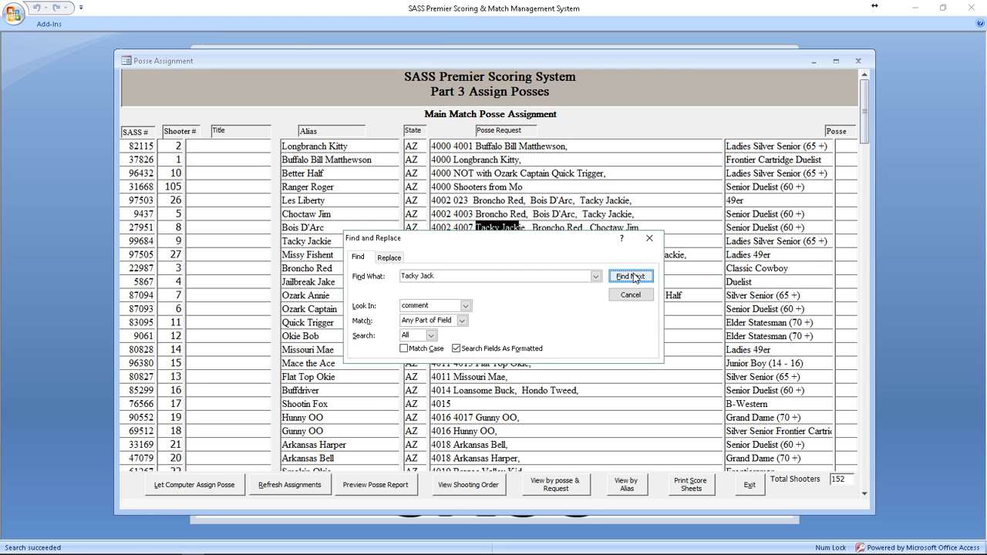
pyautogui.click(632, 276)
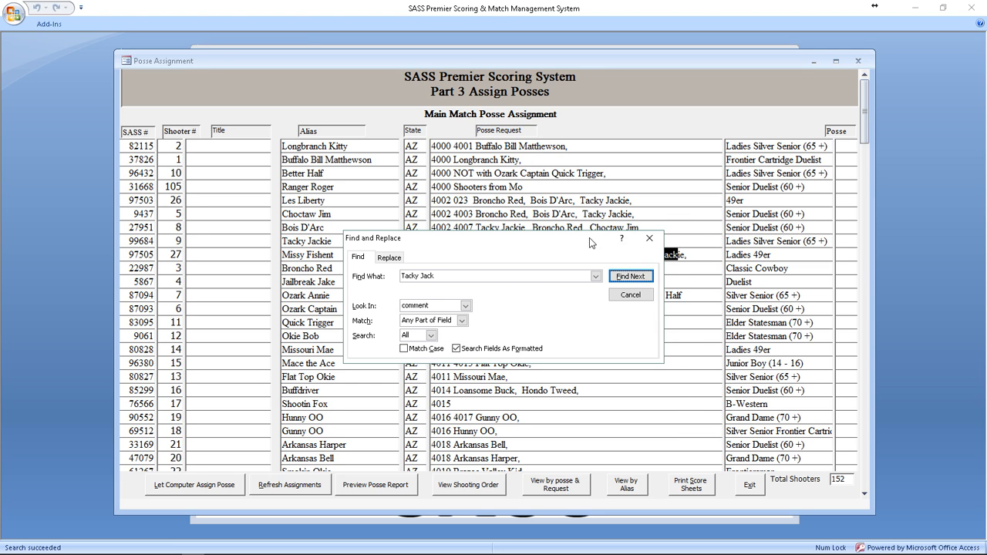
pyautogui.moveTo(589, 238); pyautogui.dragTo(603, 291)
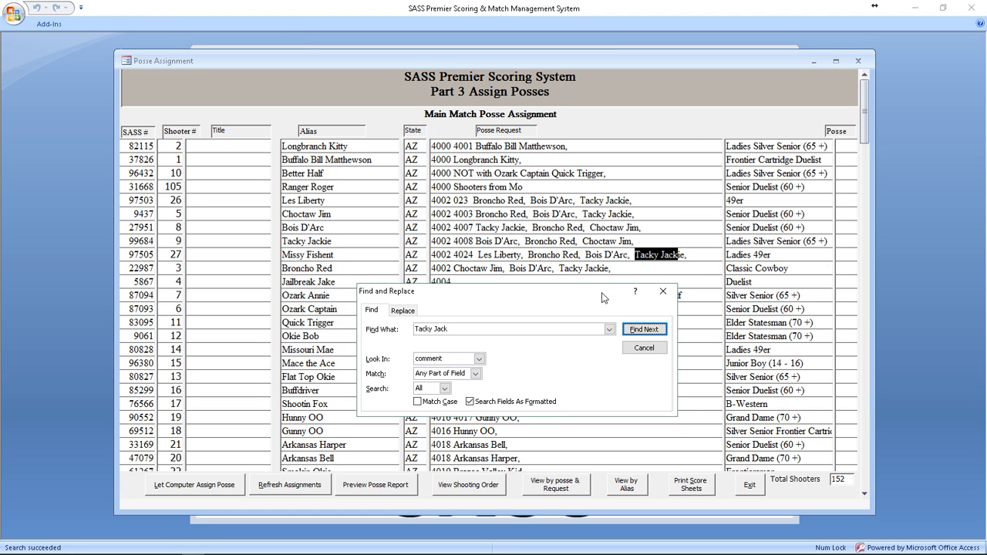
pyautogui.click(638, 329)
pyautogui.click(638, 331)
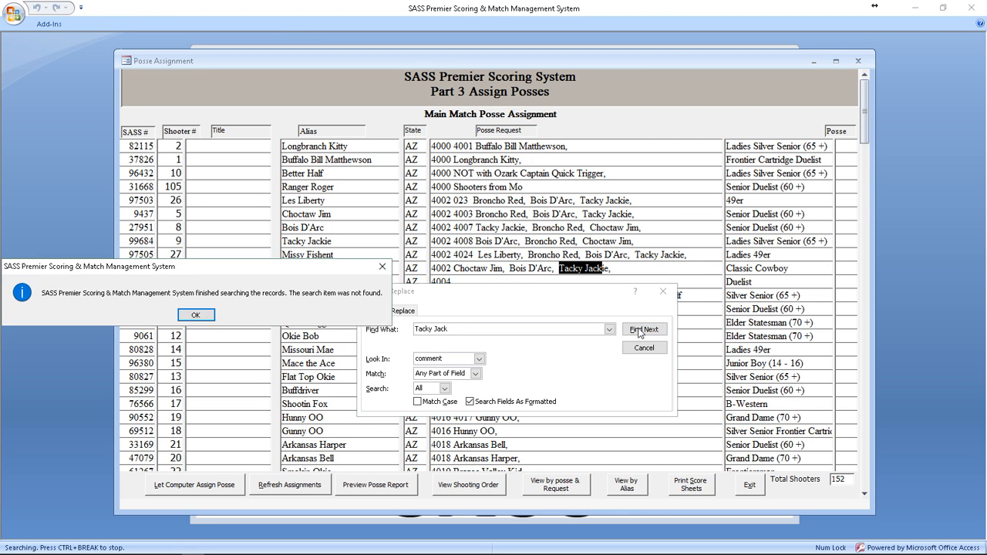
pyautogui.click(197, 316)
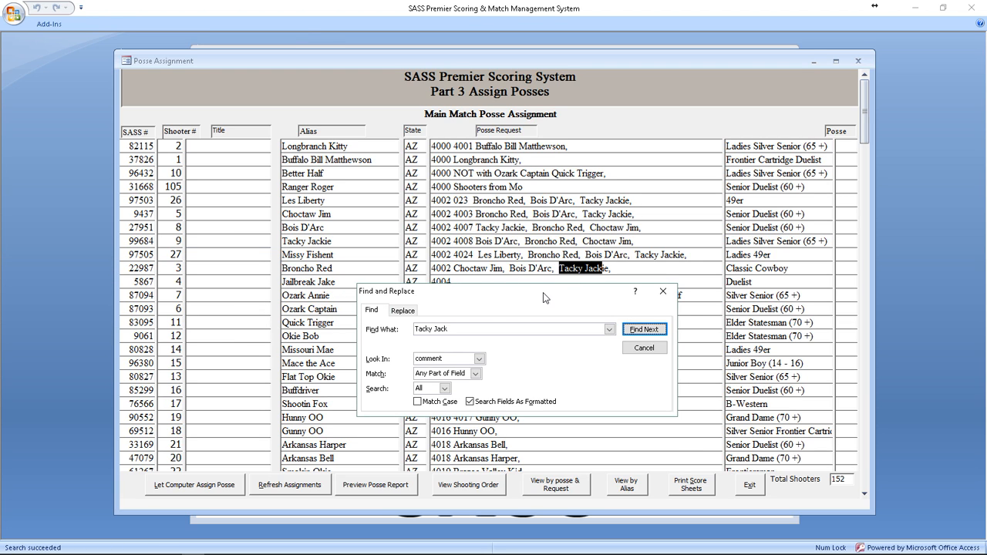
pyautogui.moveTo(544, 297); pyautogui.dragTo(348, 146)
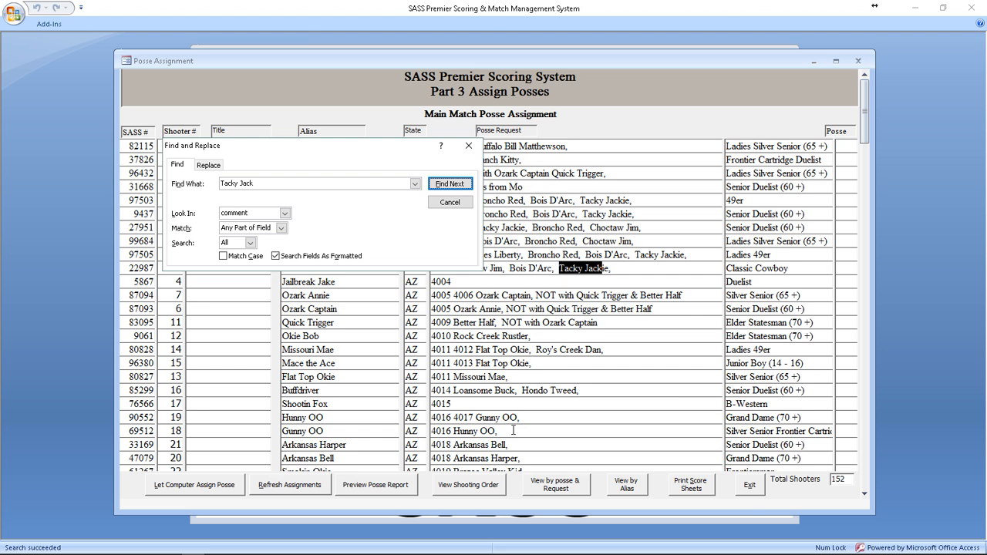
pyautogui.scroll(-1, 513, 430)
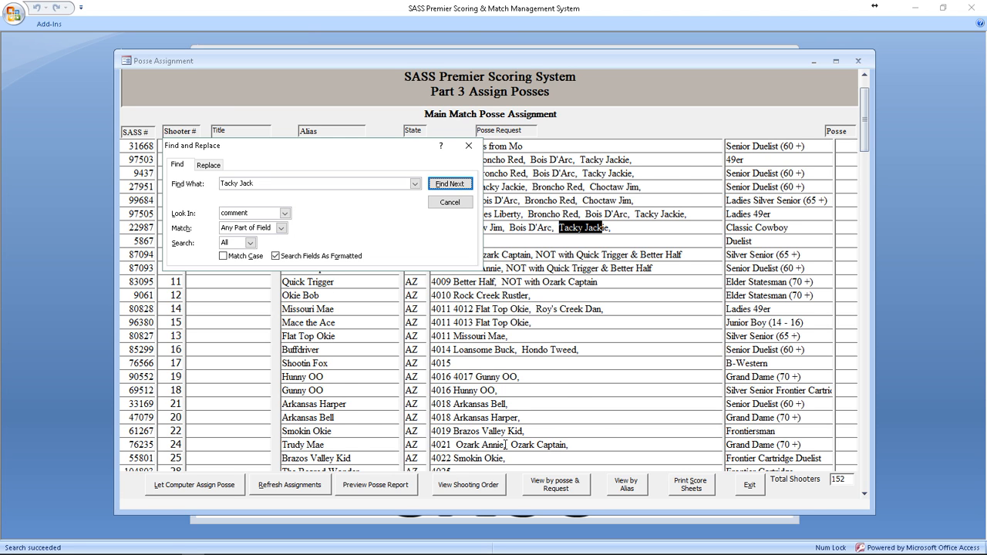
pyautogui.scroll(-2, 505, 444)
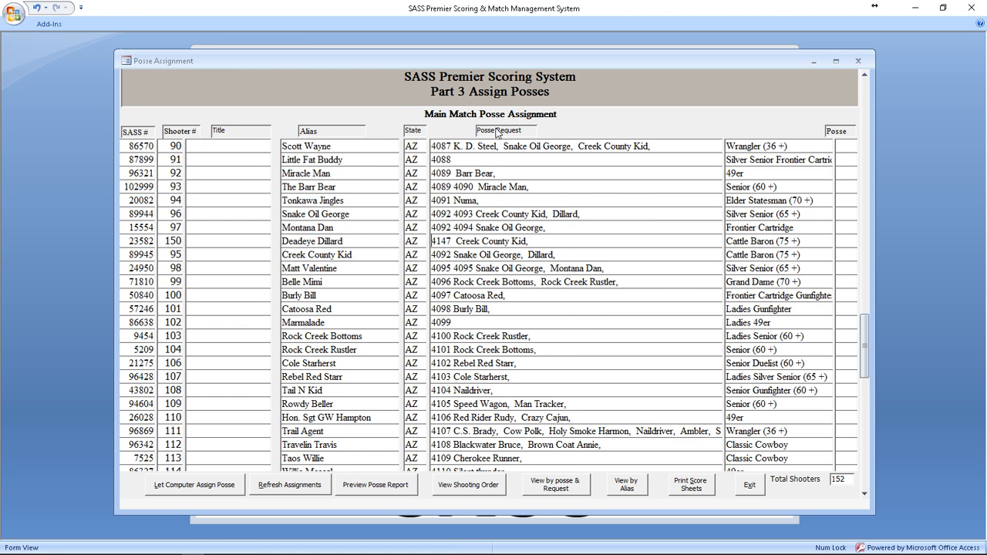
# Sort the list by posse request and assign posse 1 to the three shooters in group 4000.
pyautogui.click(497, 132)
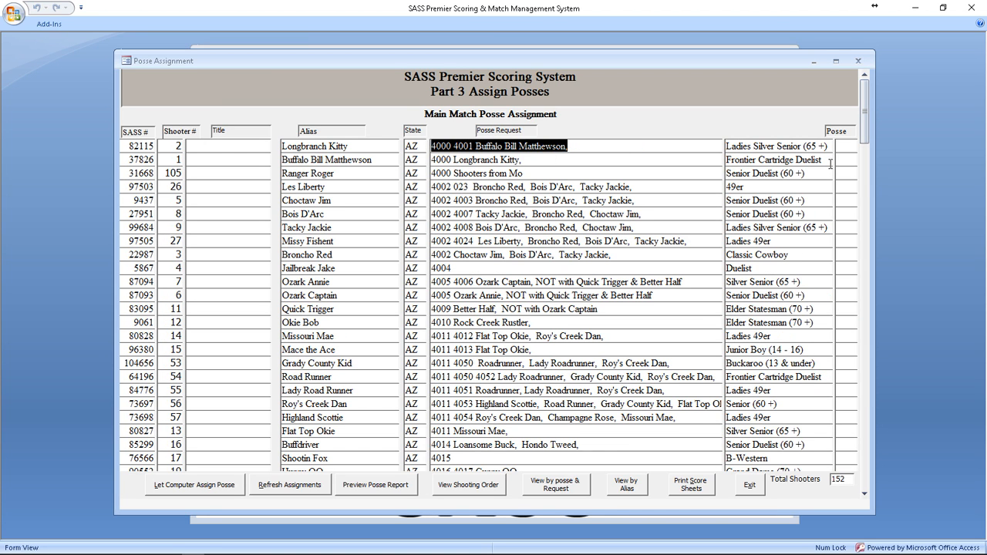
pyautogui.click(850, 146)
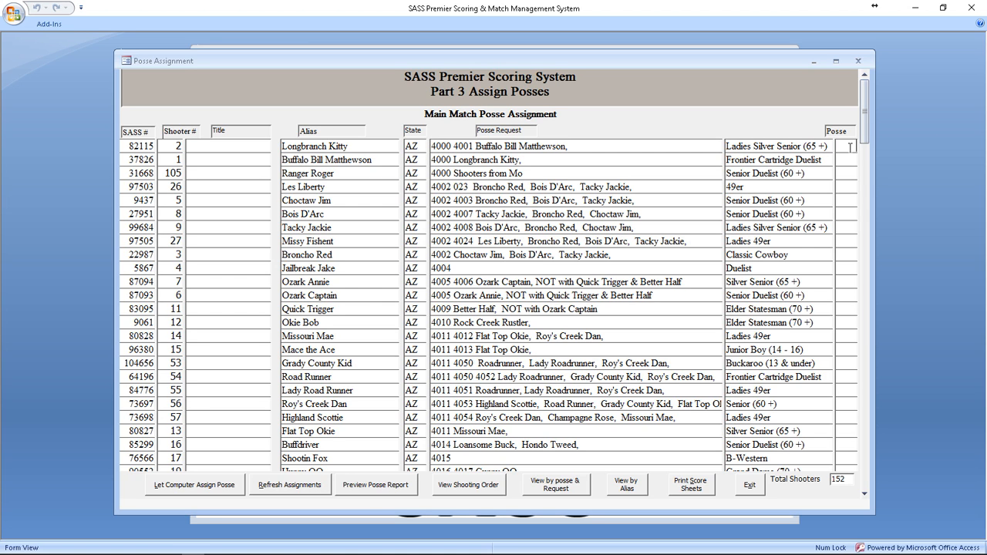
pyautogui.write('1')
pyautogui.write('2')
pyautogui.press('Down')
# Assign posse 2 to the six shooters whose requests start with group number 4002.
pyautogui.write('2')
pyautogui.press('Down')
pyautogui.write('2')
pyautogui.press('Down')
pyautogui.write('2')
pyautogui.press('Down')
pyautogui.write('21')
pyautogui.press('Down')
pyautogui.press('Down')
pyautogui.press('Down')
pyautogui.press('Down')
pyautogui.press('Down')
pyautogui.press('Down')
# Assign posse 3 to the shooters in groups 4005 and 4011, leaving groups 4009 and 4010 blank.
pyautogui.write('2')
pyautogui.press('Down')
pyautogui.press('Down')
pyautogui.press('Down')
pyautogui.write('3')
pyautogui.press('Down')
pyautogui.write('3')
pyautogui.press('Down')
pyautogui.write('3')
pyautogui.press('Down')
pyautogui.write('3')
pyautogui.press('Down')
pyautogui.write('3')
pyautogui.press('Down')
pyautogui.write('33')
pyautogui.press('Down')
pyautogui.write('3')
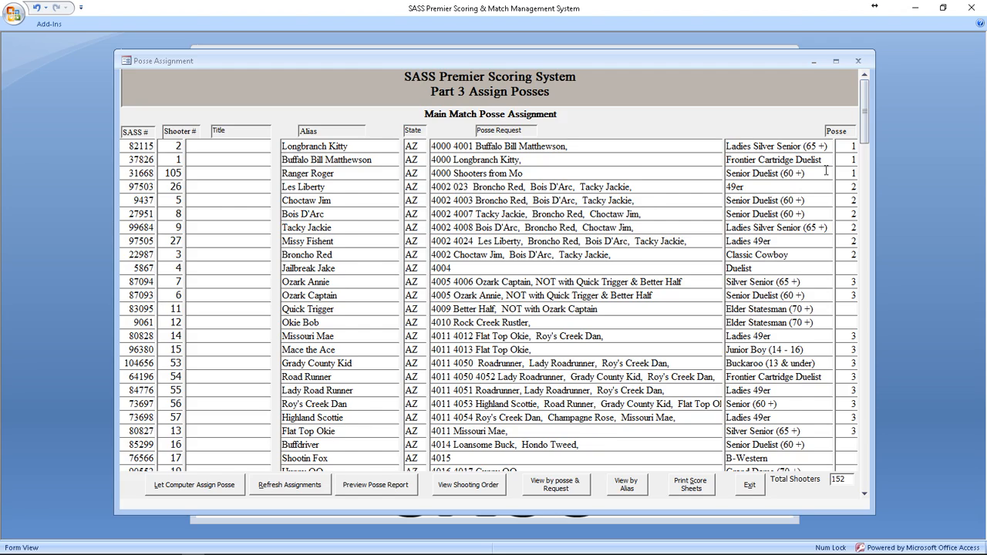
# Assign posse 2 to the two shooters in group 4016.
pyautogui.scroll(-4, 828, 196)
pyautogui.scroll(-3, 829, 196)
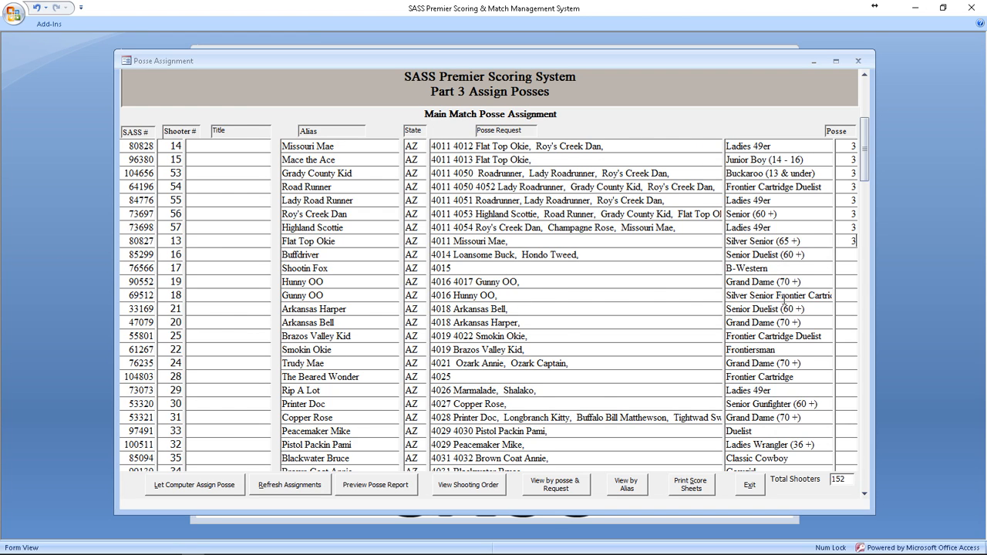
pyautogui.click(846, 281)
pyautogui.write('2')
pyautogui.press('Down')
pyautogui.write('2')
# Assign posse 1 to the four shooters in groups 4018 and 4019.
pyautogui.write('3')
pyautogui.press('Down')
pyautogui.write('11')
pyautogui.press('Down')
pyautogui.write('1')
pyautogui.press('Down')
# Switch to File Explorer, open 36 Posse work sheets.xls in Excel, and look over its EOT Posse setup sheet.
pyautogui.moveTo(126, 552)
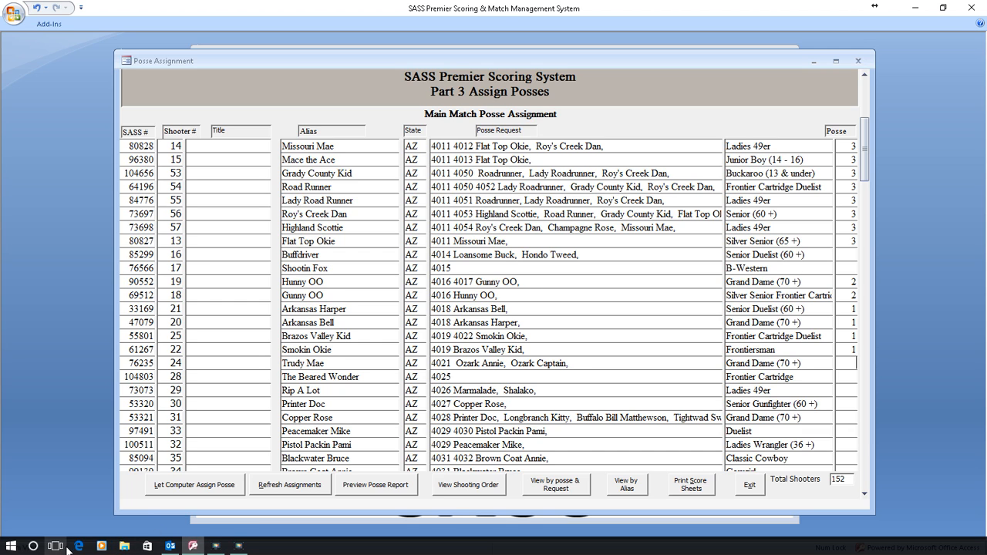
pyautogui.click(127, 548)
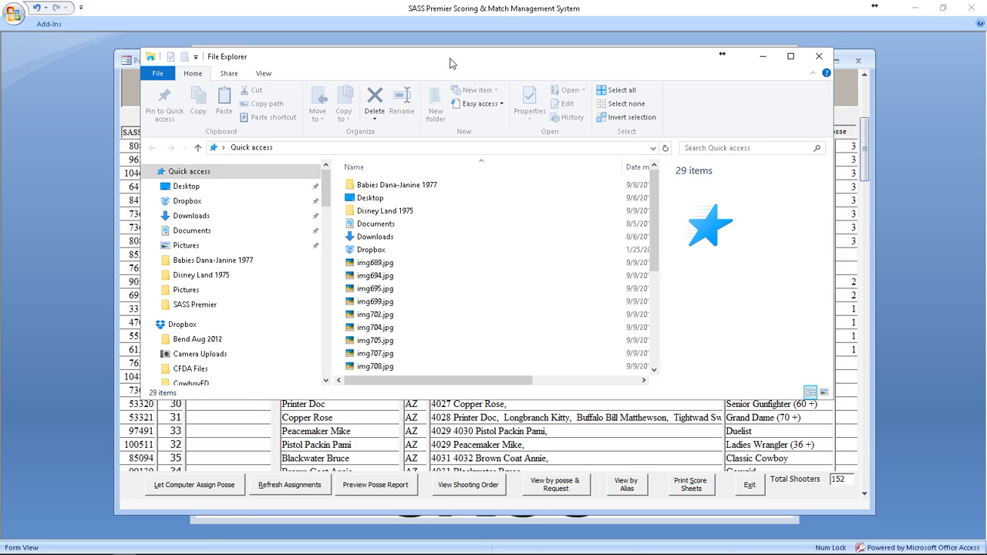
pyautogui.moveTo(463, 56); pyautogui.dragTo(0, 23)
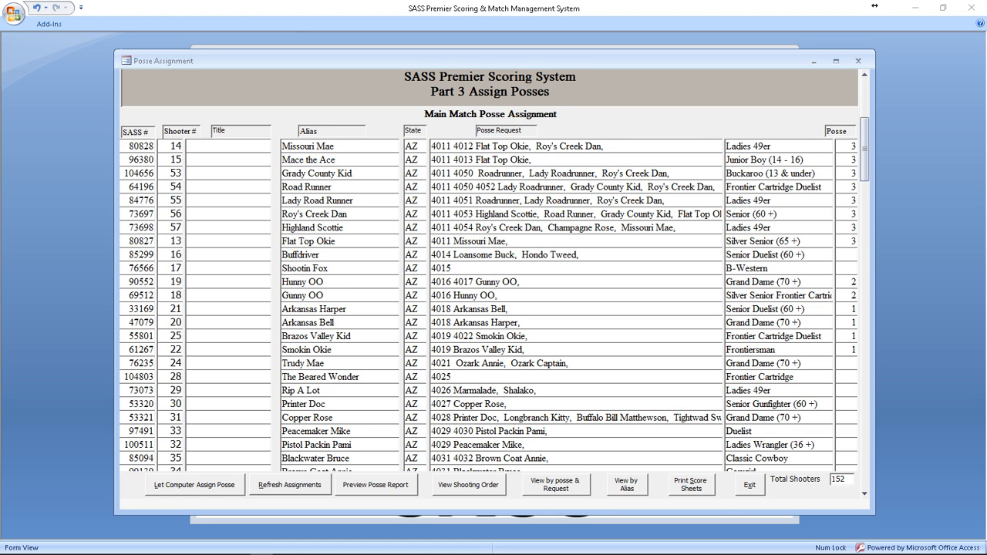
pyautogui.moveTo(0, 146); pyautogui.dragTo(388, 63)
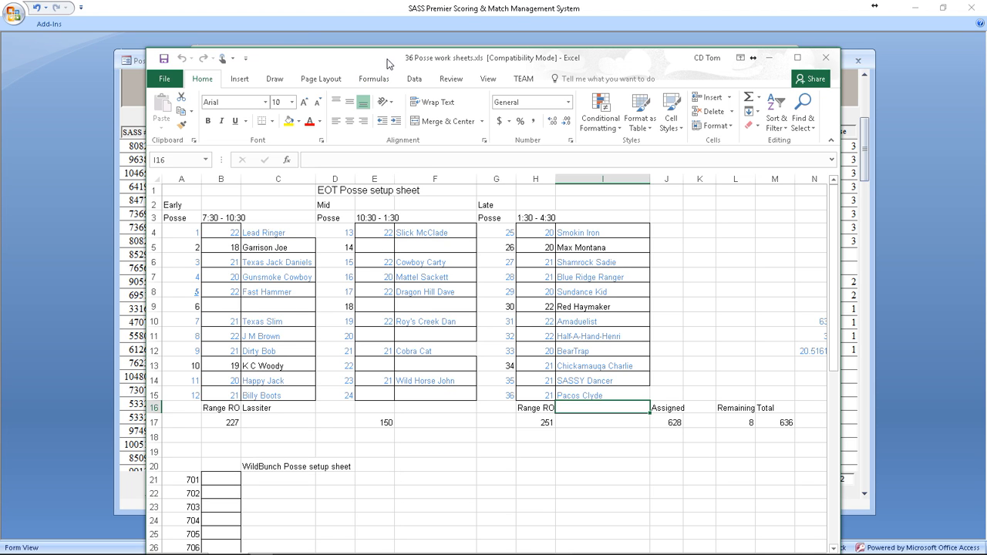
pyautogui.moveTo(387, 62); pyautogui.dragTo(0, 94)
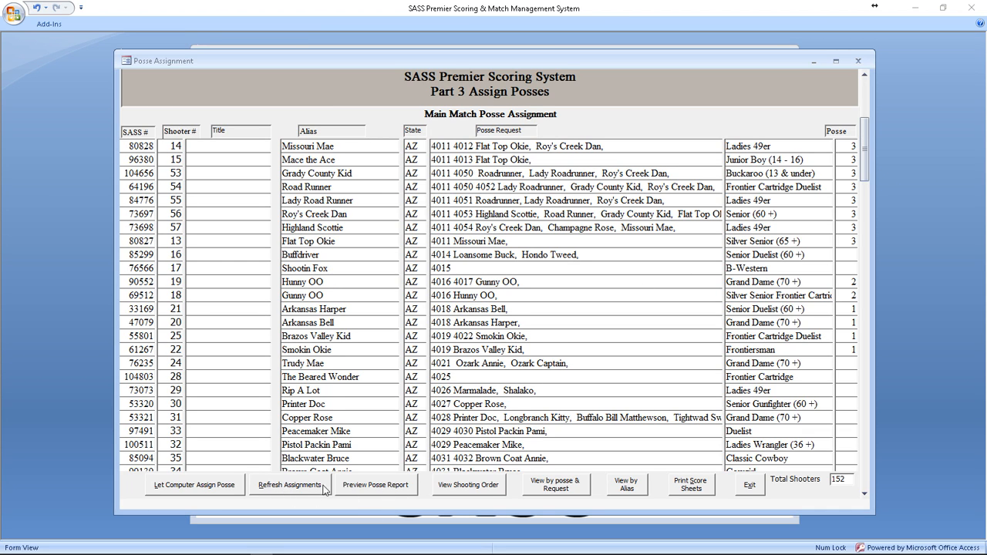
# Refresh the posse assignments and page through the posse report preview to posse 1 on page 4.
pyautogui.click(300, 490)
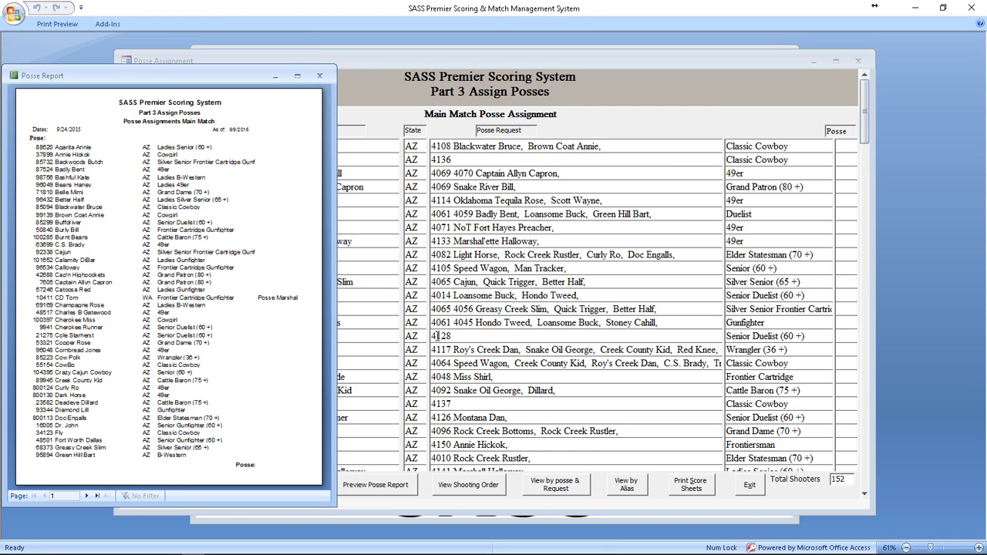
pyautogui.moveTo(154, 76); pyautogui.dragTo(393, 54)
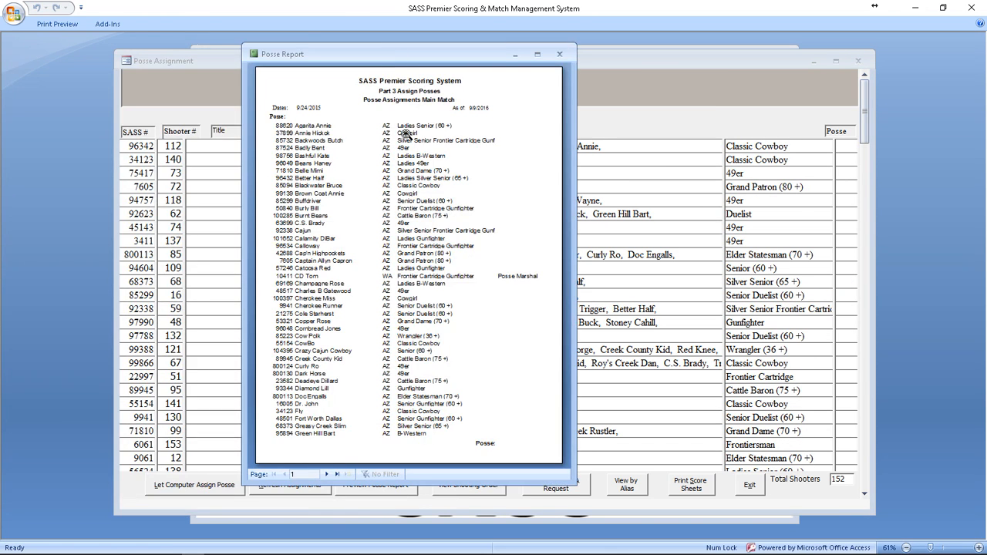
pyautogui.click(327, 474)
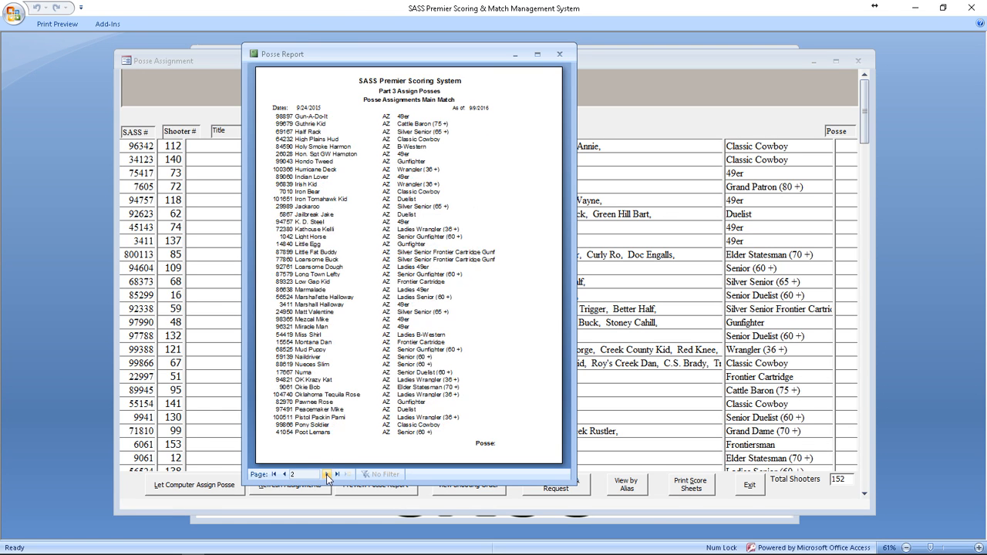
pyautogui.click(326, 474)
pyautogui.click(327, 474)
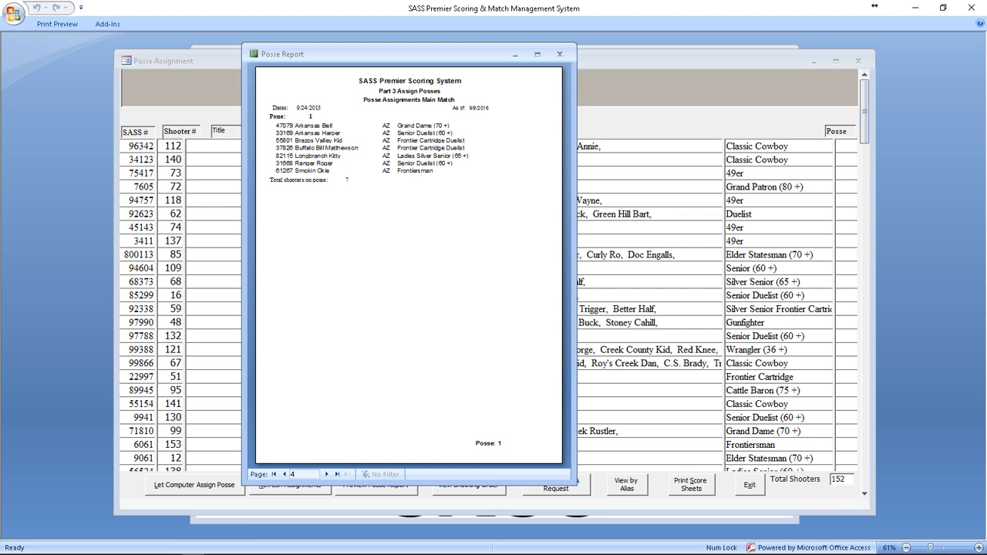
# Switch to the Excel posse work sheet and set the shooter count of early posse 1 to 7.
pyautogui.moveTo(0, 87); pyautogui.dragTo(784, 87)
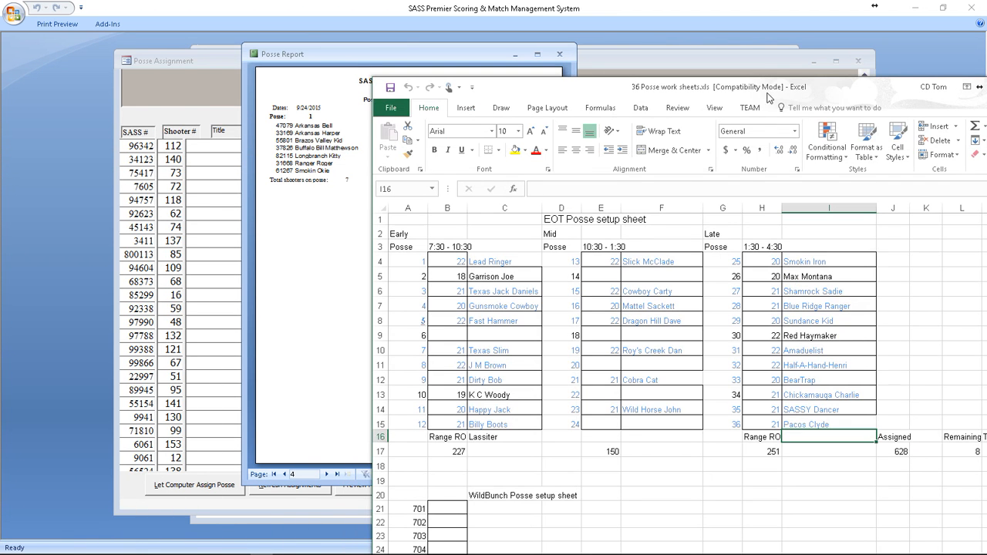
pyautogui.click(460, 262)
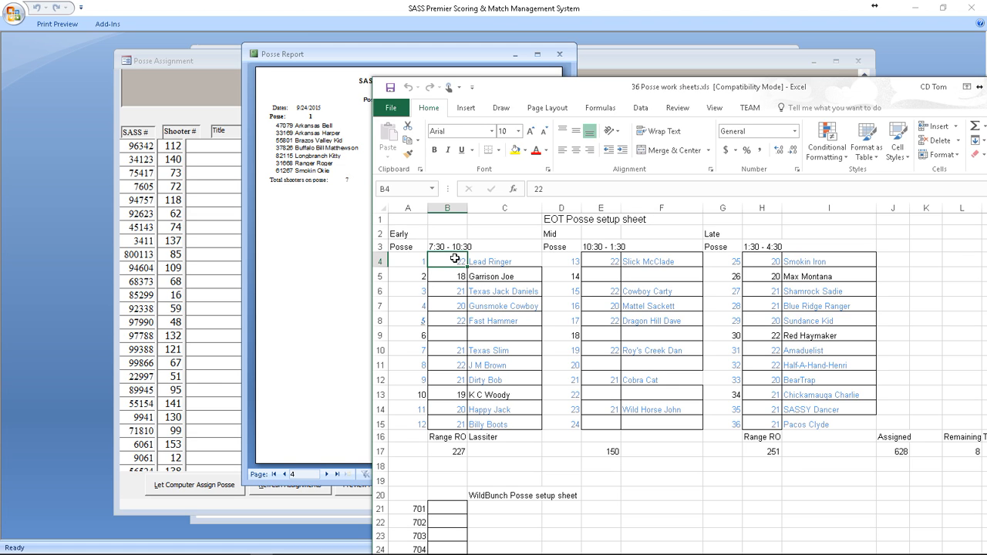
pyautogui.write('7')
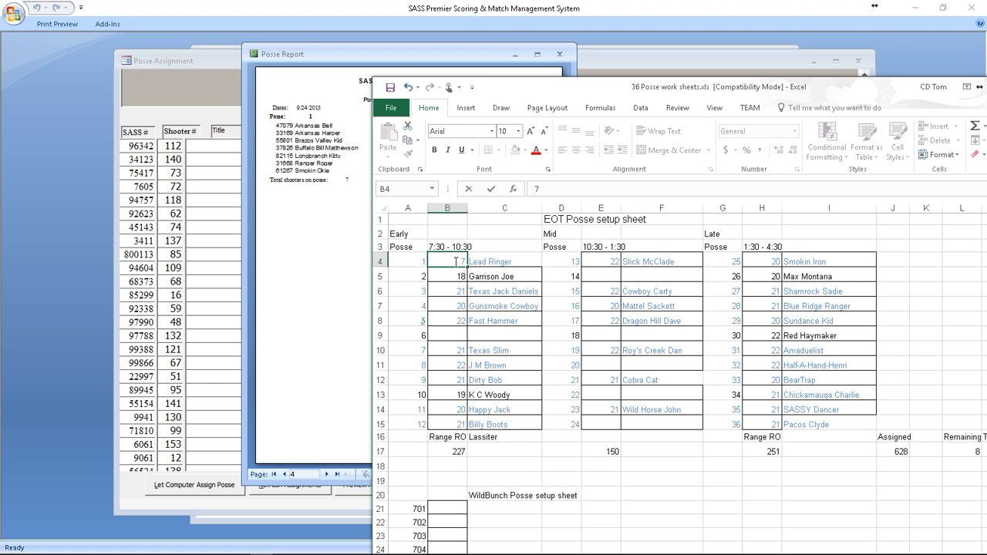
# Advance the posse report to posse 2, switch to the Excel work sheet, and set early posse 2's shooter count to 8.
pyautogui.click(326, 474)
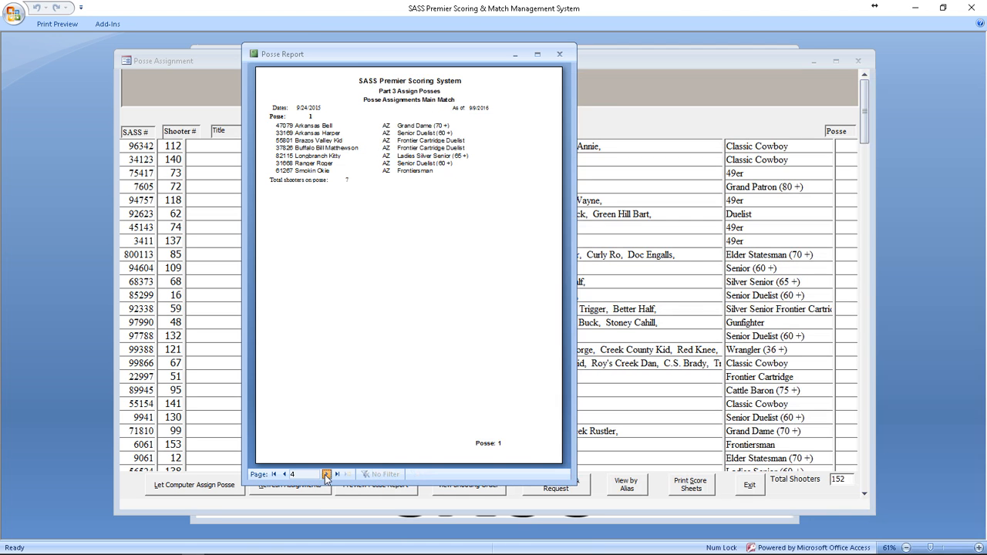
pyautogui.moveTo(318, 550)
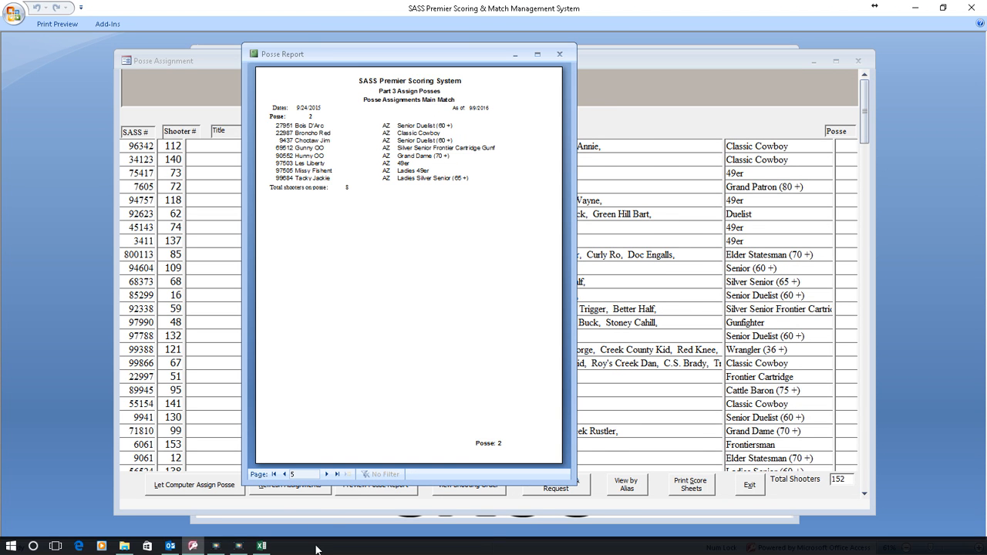
pyautogui.click(264, 545)
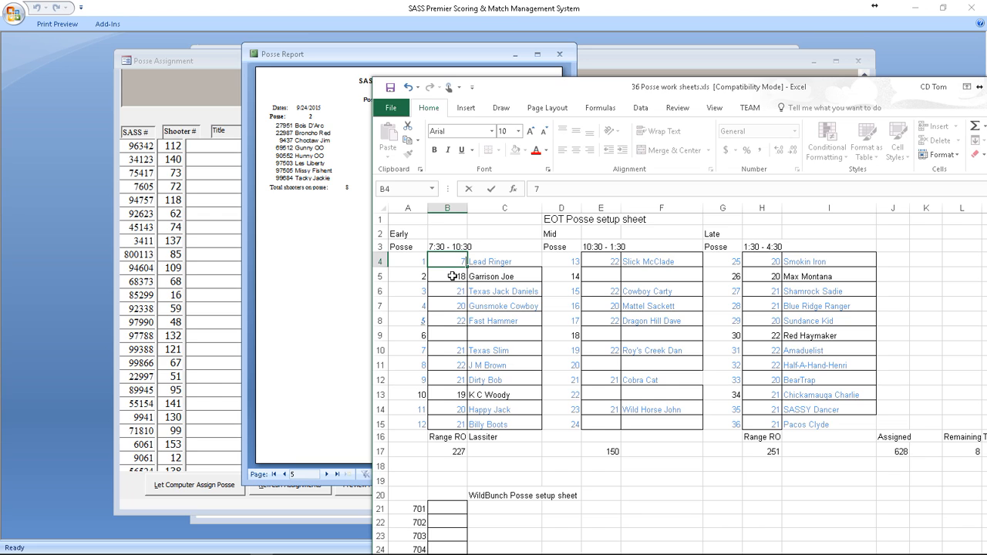
pyautogui.moveTo(458, 276); pyautogui.dragTo(470, 277)
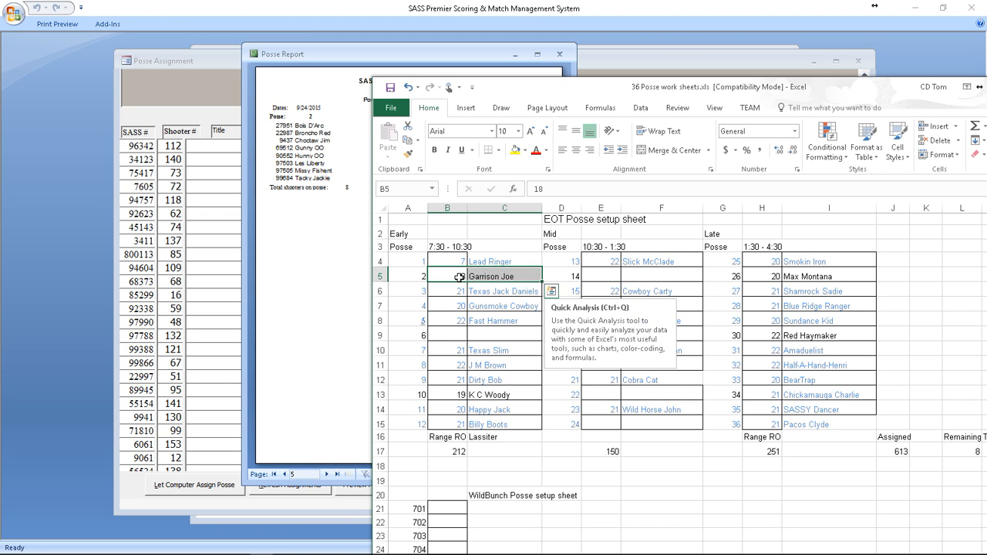
pyautogui.click(459, 276)
pyautogui.write('8')
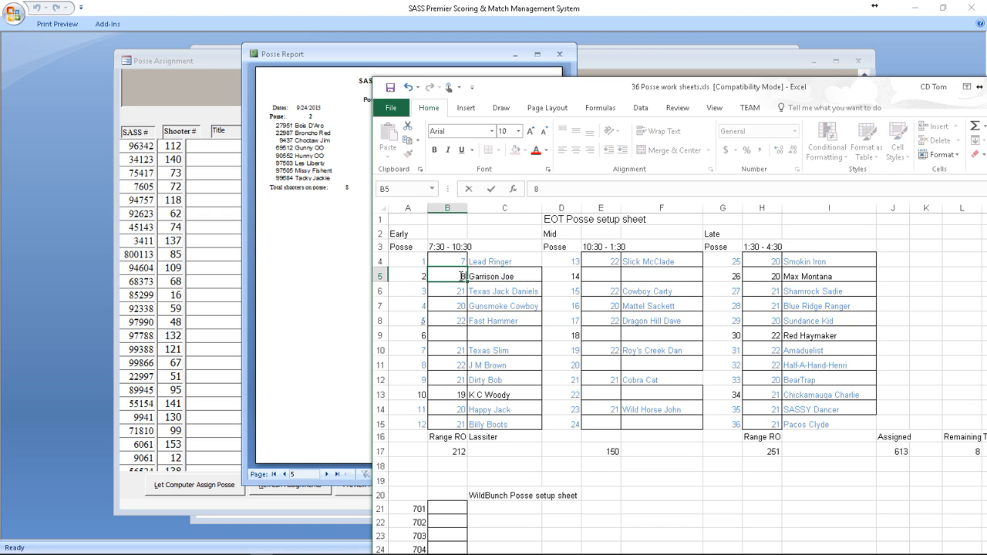
# Advance the posse report to posse 3, switch to the Excel work sheet, and set early posse 3's shooter count to 10.
pyautogui.click(328, 474)
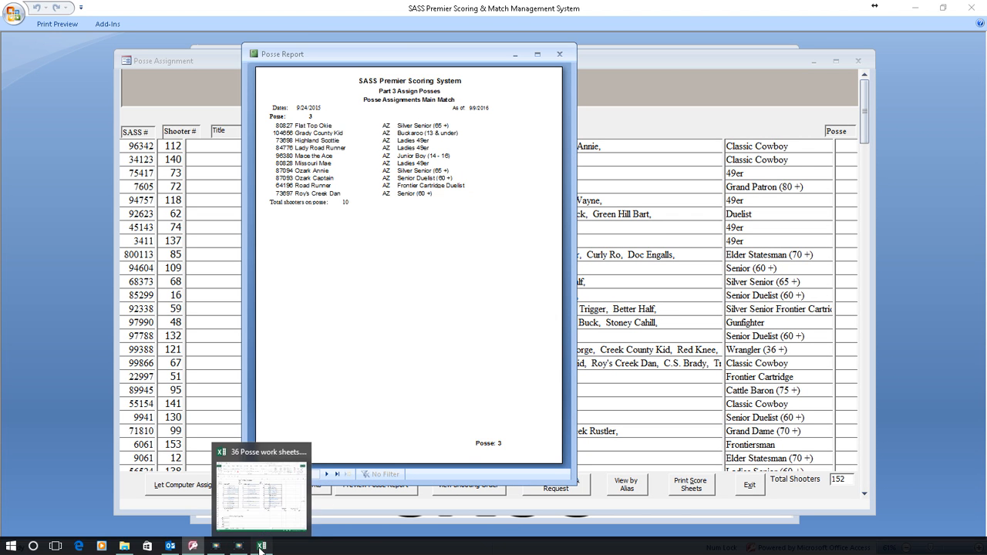
pyautogui.click(262, 545)
pyautogui.press('Return')
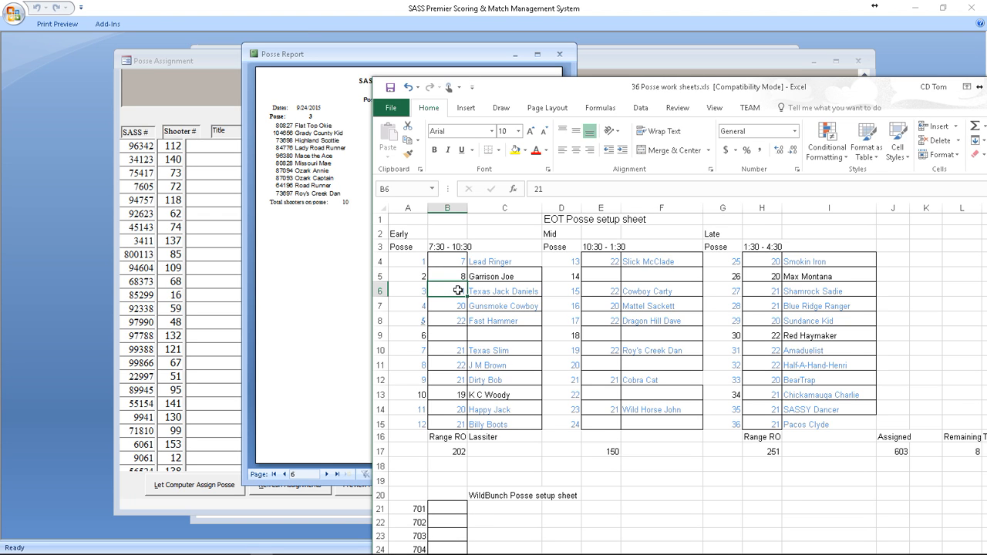
pyautogui.write('10')
pyautogui.click(490, 315)
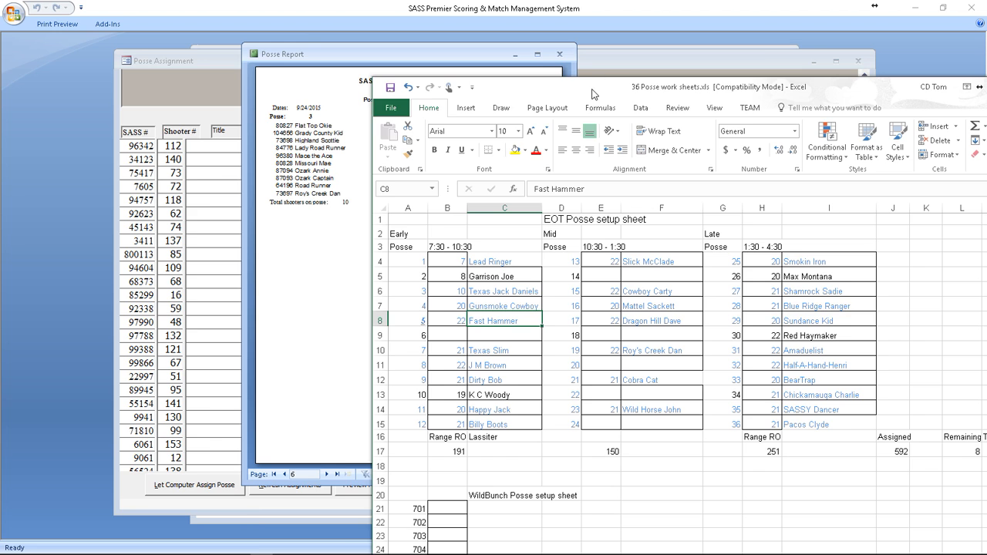
# Return to the scoring system, view the totals page of the posse report, and close the report.
pyautogui.moveTo(592, 93); pyautogui.dragTo(0, 166)
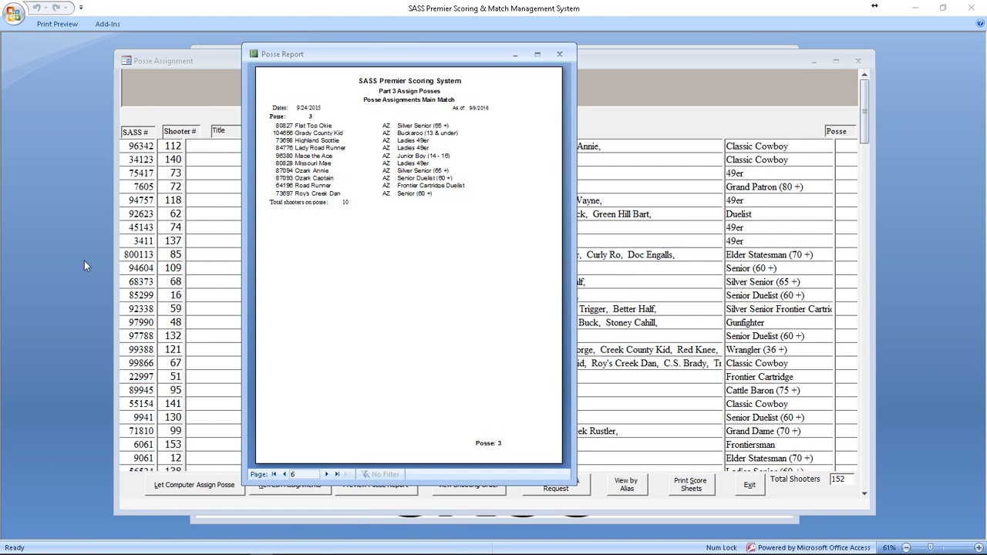
pyautogui.click(328, 473)
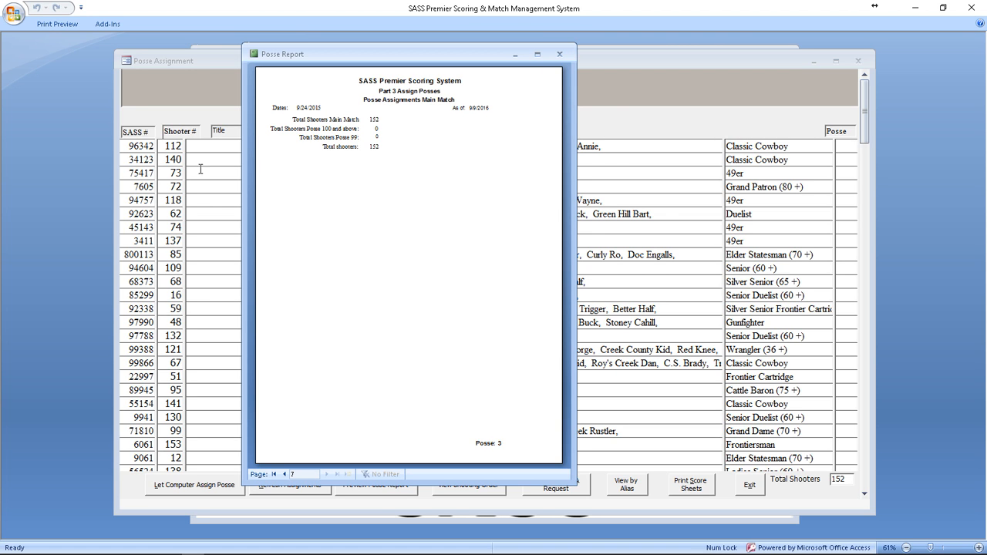
pyautogui.click(560, 54)
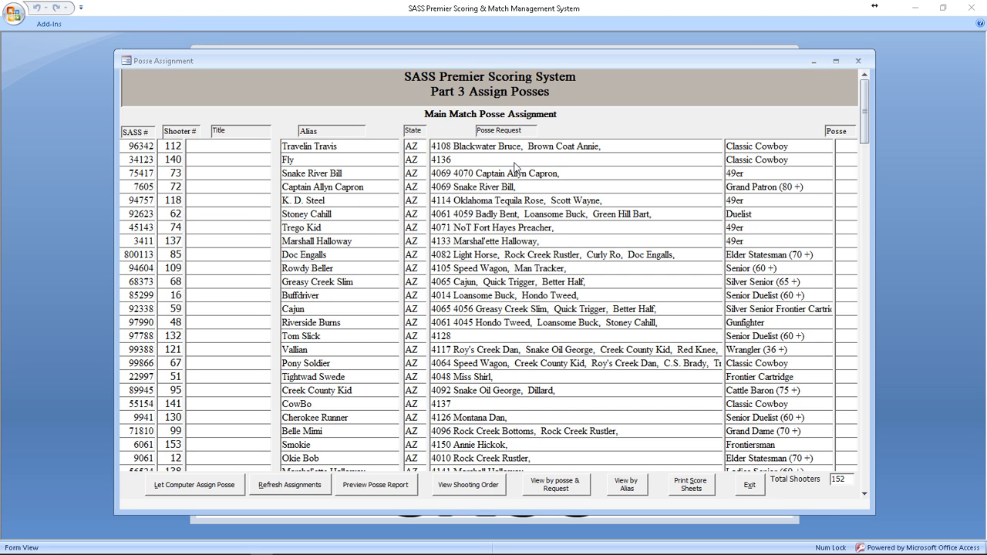
# Sort the main match posse assignments by posse request and look through which groups are still unassigned.
pyautogui.click(509, 133)
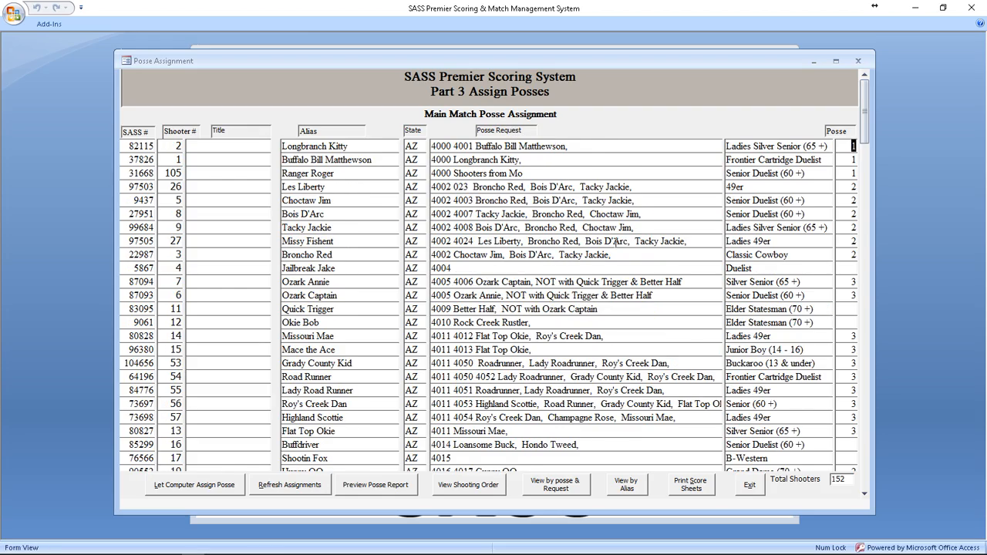
pyautogui.scroll(-2, 657, 275)
pyautogui.scroll(-4, 657, 276)
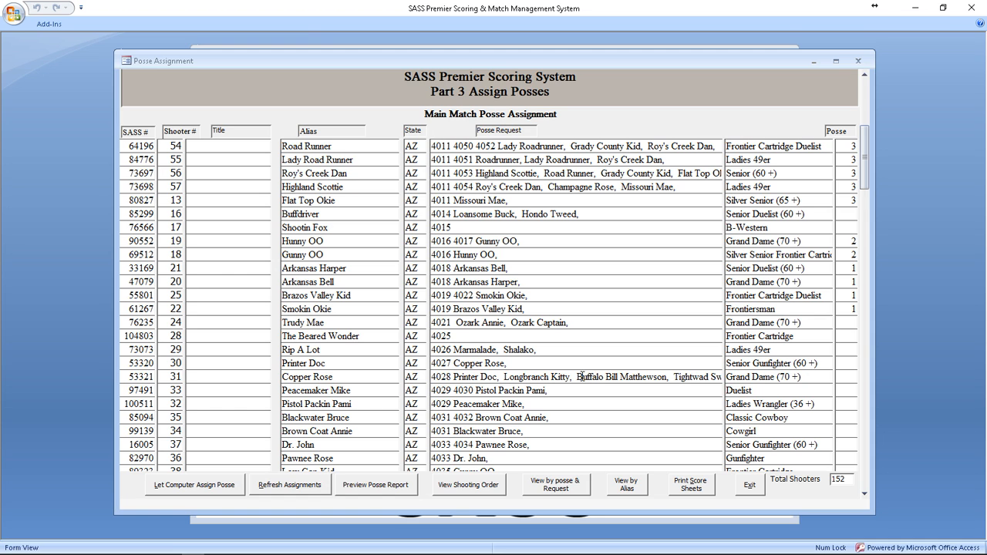
pyautogui.scroll(-2, 575, 430)
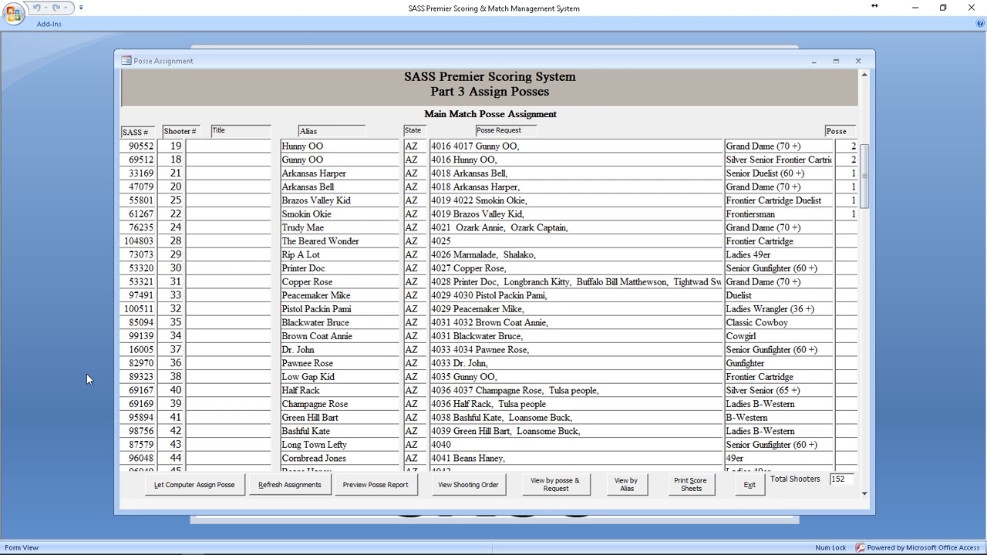
pyautogui.scroll(1, 86, 374)
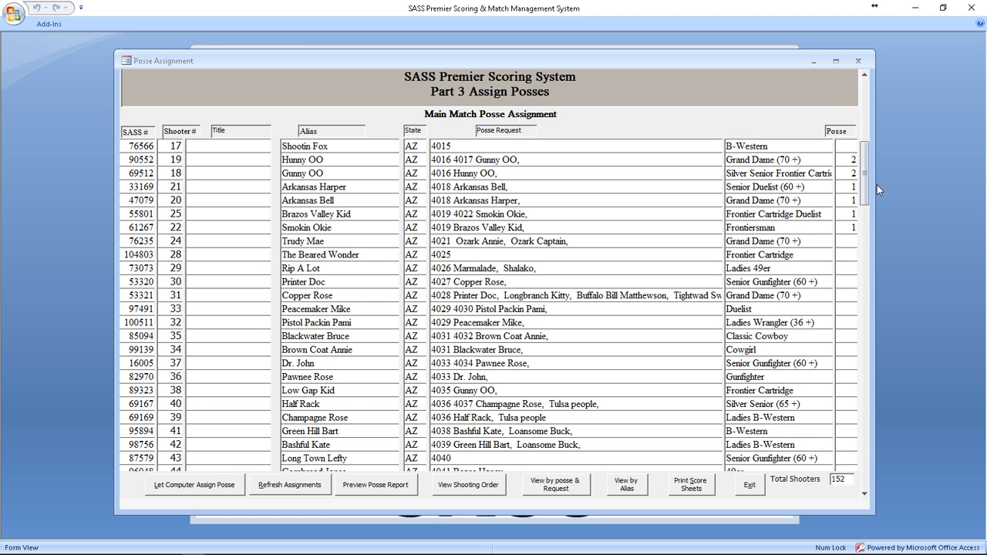
# Sort the assignments by posse and reassign the eight shooters on posse 2 to posse 5.
pyautogui.moveTo(866, 186); pyautogui.dragTo(862, 108)
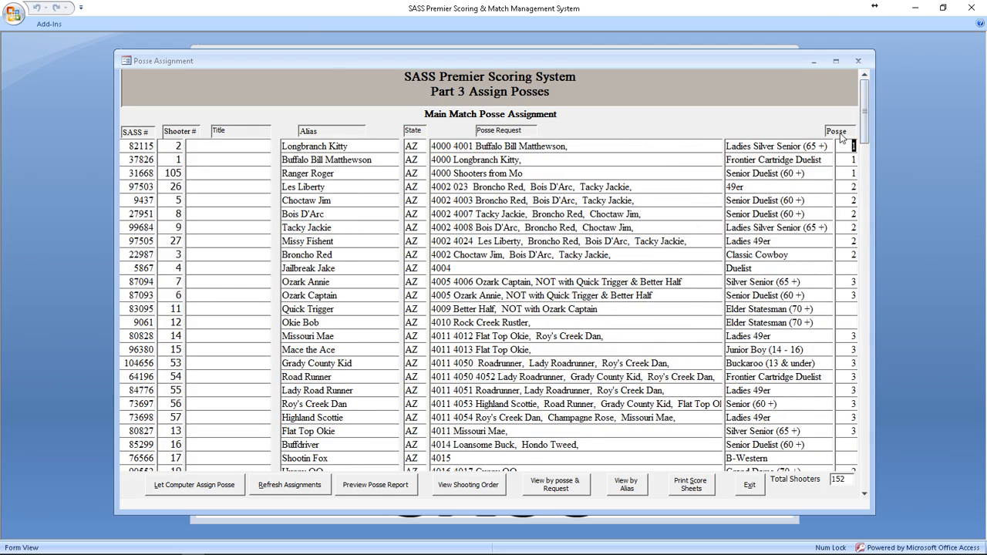
pyautogui.click(839, 133)
pyautogui.scroll(-2, 867, 279)
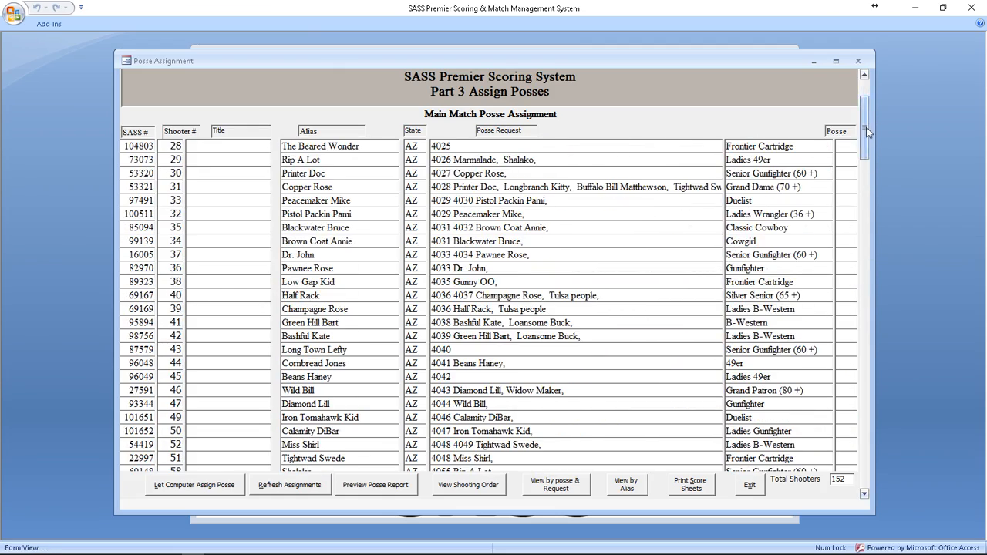
pyautogui.moveTo(866, 127); pyautogui.dragTo(885, 454)
pyautogui.click(841, 214)
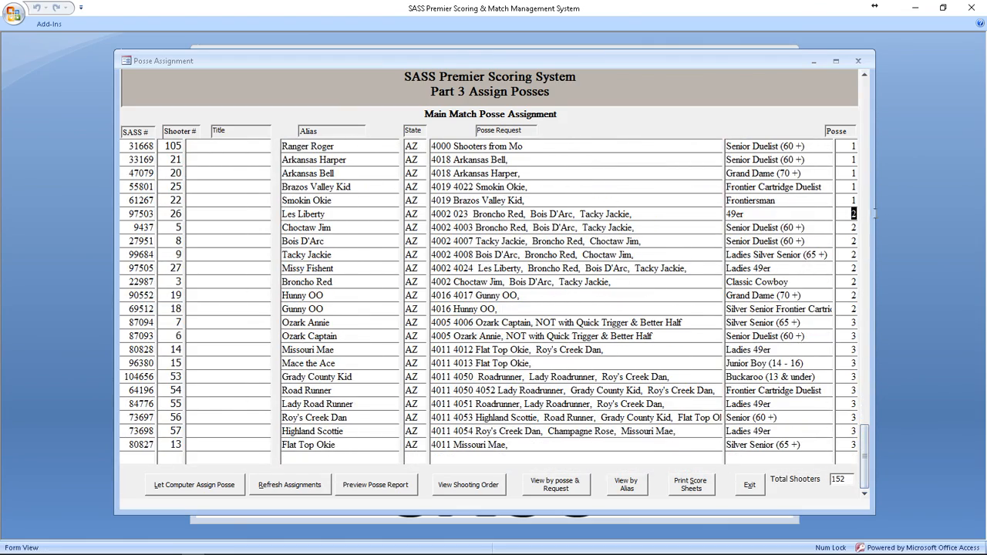
pyautogui.write('5')
pyautogui.press('Down')
pyautogui.write('5')
pyautogui.press('Down')
pyautogui.write('5')
pyautogui.press('Down')
pyautogui.write('5')
pyautogui.press('Down')
pyautogui.write('5')
pyautogui.press('Down')
pyautogui.write('5')
pyautogui.press('Down')
pyautogui.write('5')
# Sort the assignments by posse request and assign posse 7 to the four shooters in groups 4031 and 4033.
pyautogui.moveTo(864, 443); pyautogui.dragTo(864, 75)
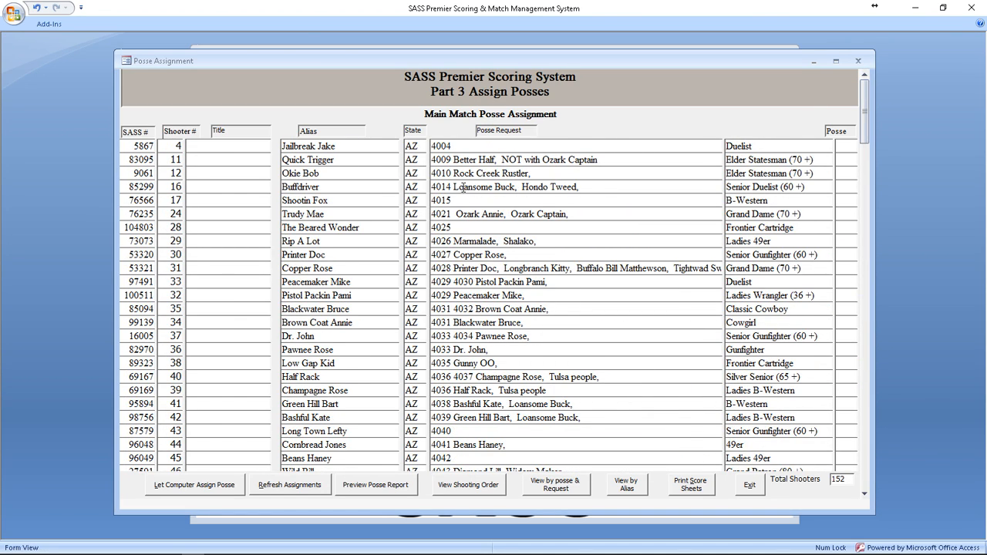
pyautogui.click(498, 136)
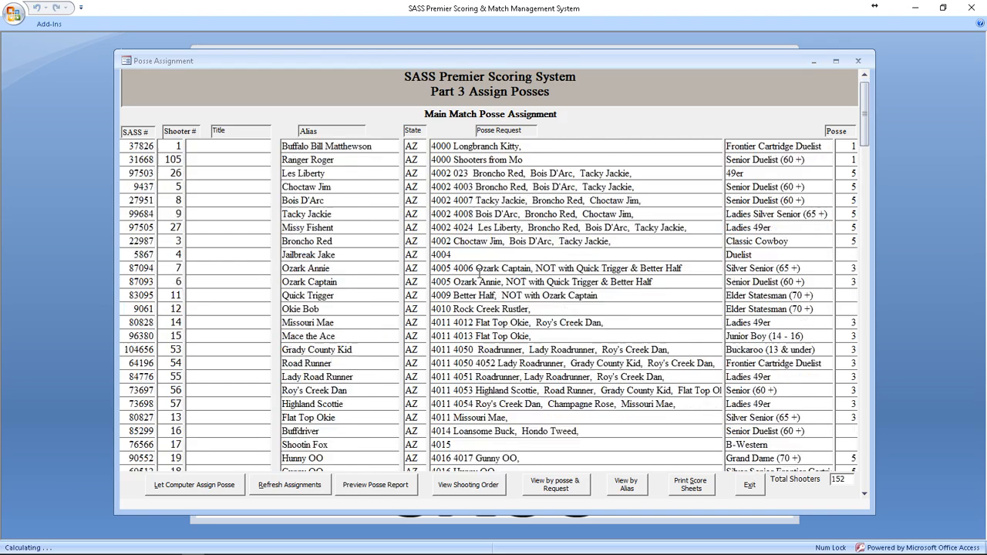
pyautogui.scroll(-3, 486, 328)
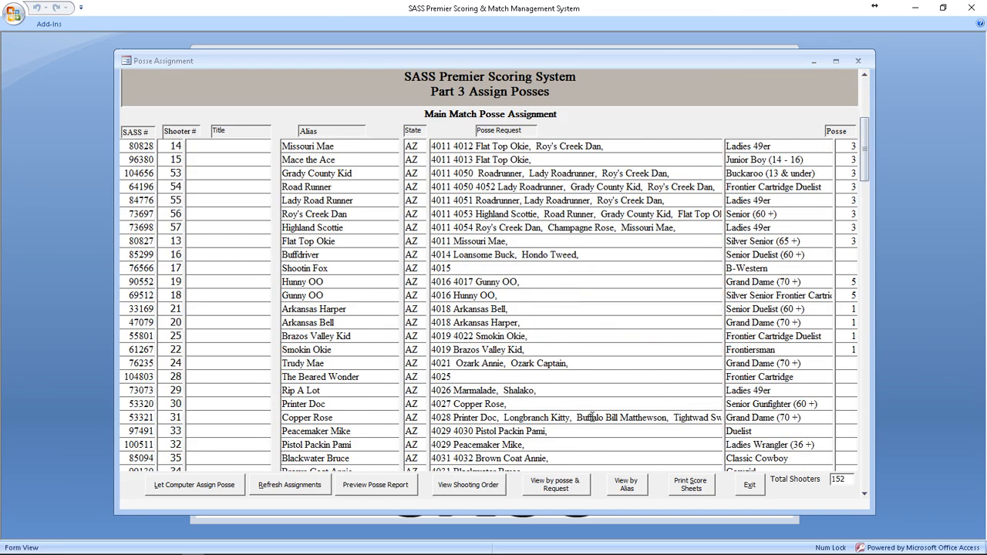
pyautogui.scroll(-2, 562, 441)
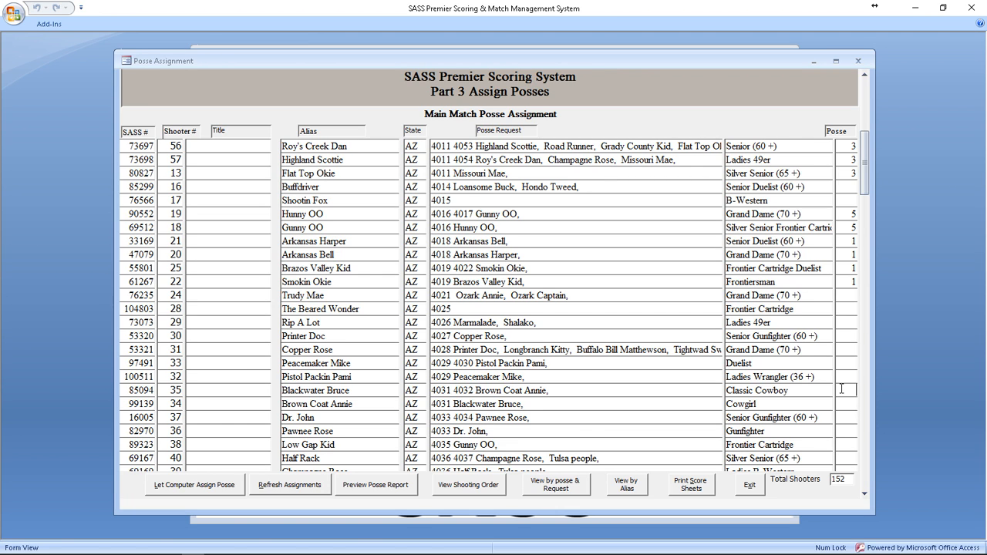
pyautogui.write('77')
pyautogui.press('Num_Lock')
pyautogui.press('BackSpace')
pyautogui.click(854, 404)
pyautogui.press('Num_Lock')
pyautogui.press('Return')
pyautogui.write('7')
pyautogui.press('Return')
pyautogui.write('7')
pyautogui.press('Return')
# Assign posse 7 to both shooters in group 4036.
pyautogui.scroll(-3, 870, 414)
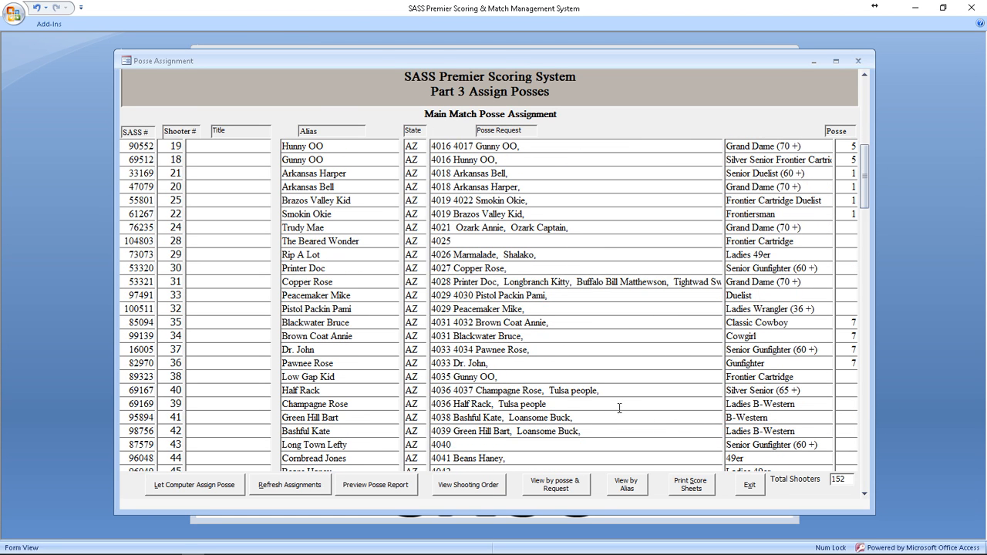
pyautogui.click(845, 390)
pyautogui.write('73')
pyautogui.press('BackSpace')
pyautogui.press('Return')
pyautogui.write('7')
pyautogui.press('Return')
# Assign posse 9 to the first four shooters in group 4061, shooter numbers 48, 61, 62 and 65.
pyautogui.scroll(-2, 844, 390)
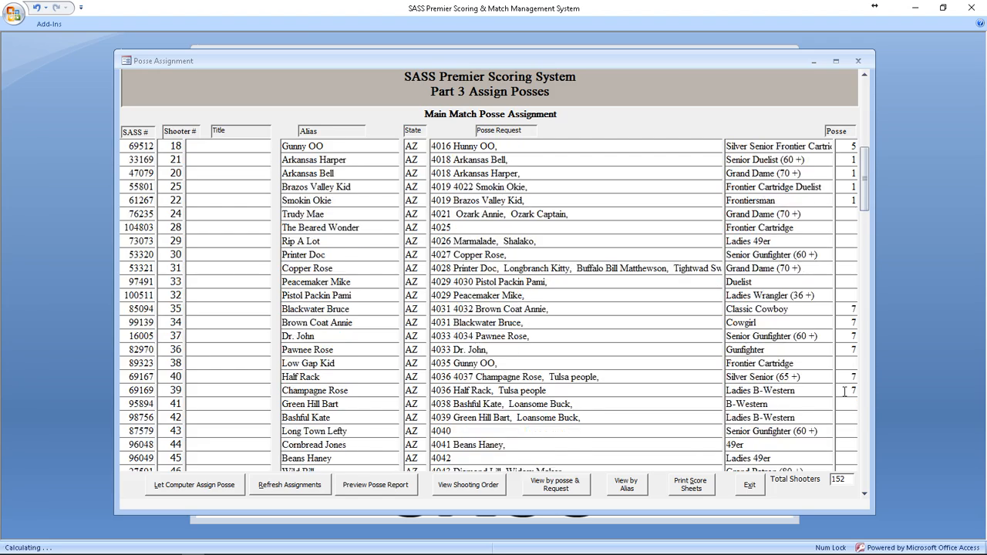
pyautogui.scroll(-4, 844, 393)
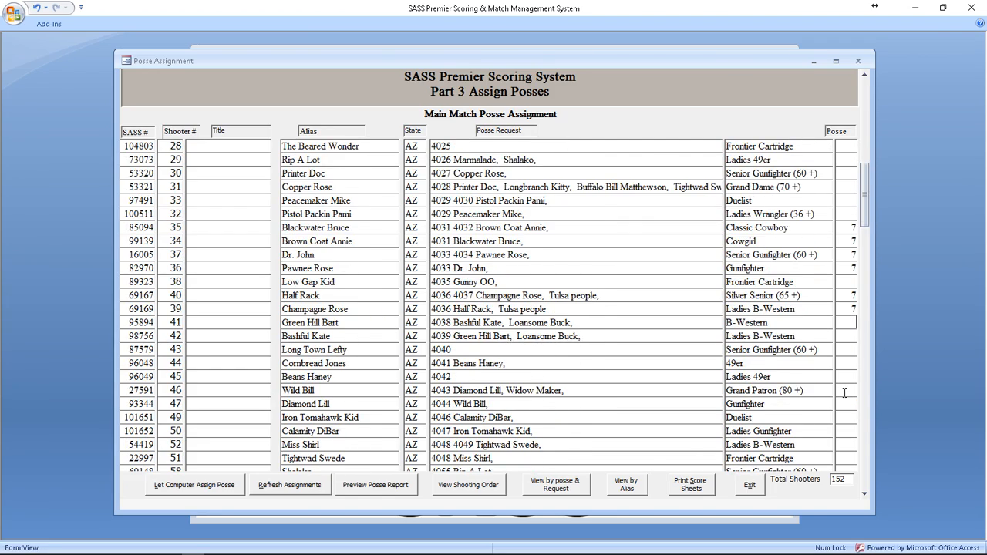
pyautogui.scroll(-2, 843, 393)
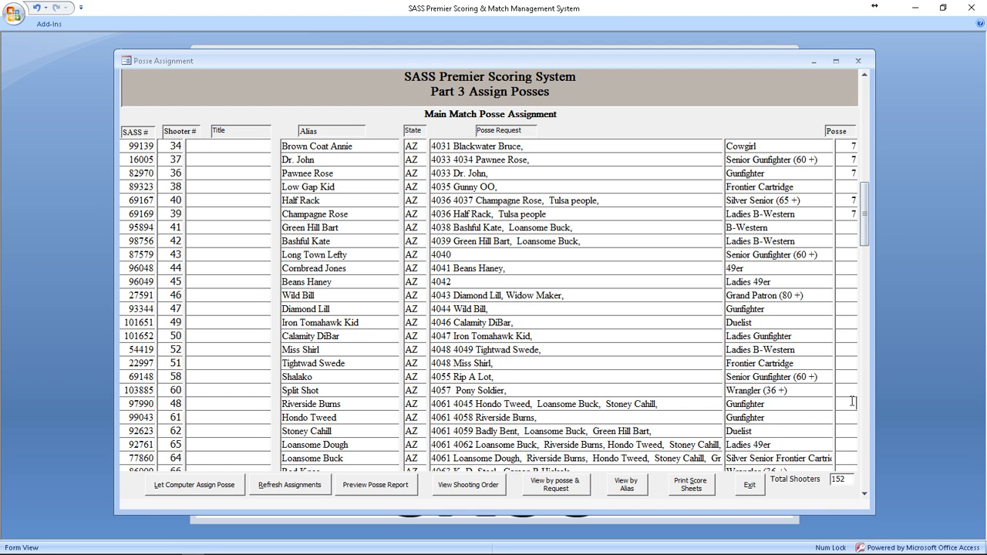
pyautogui.click(851, 401)
pyautogui.write('9')
pyautogui.press('Return')
pyautogui.write('9')
pyautogui.press('Return')
pyautogui.press('Return')
pyautogui.write('9')
# Assign posse 9 to the three shooters in group 4065.
pyautogui.scroll(-1, 837, 397)
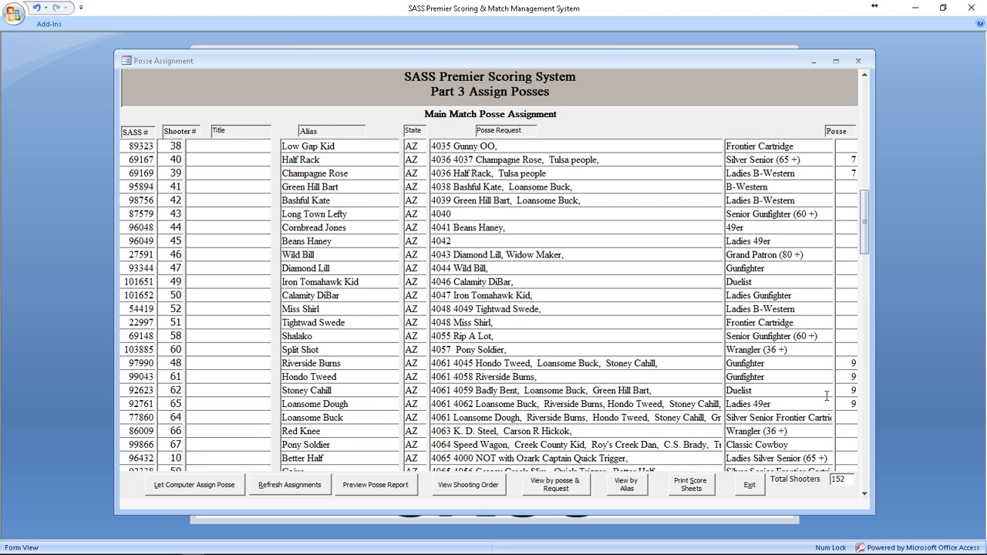
pyautogui.scroll(-2, 852, 414)
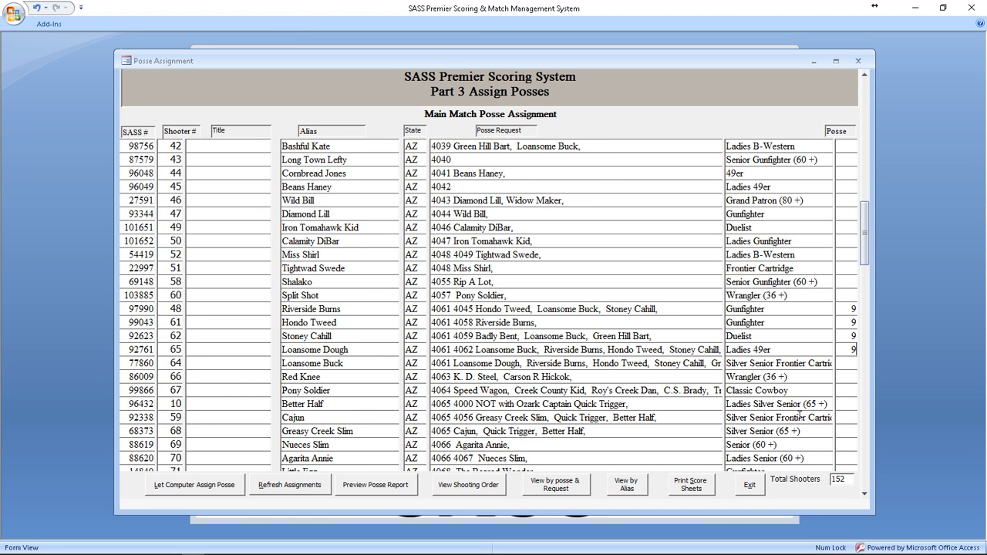
pyautogui.click(854, 405)
pyautogui.write('9')
pyautogui.press('Return')
pyautogui.write('9')
pyautogui.press('Return')
pyautogui.press('Return')
# Assign posse 11 to the five shooters in groups 4076 and 4079.
pyautogui.scroll(-3, 853, 405)
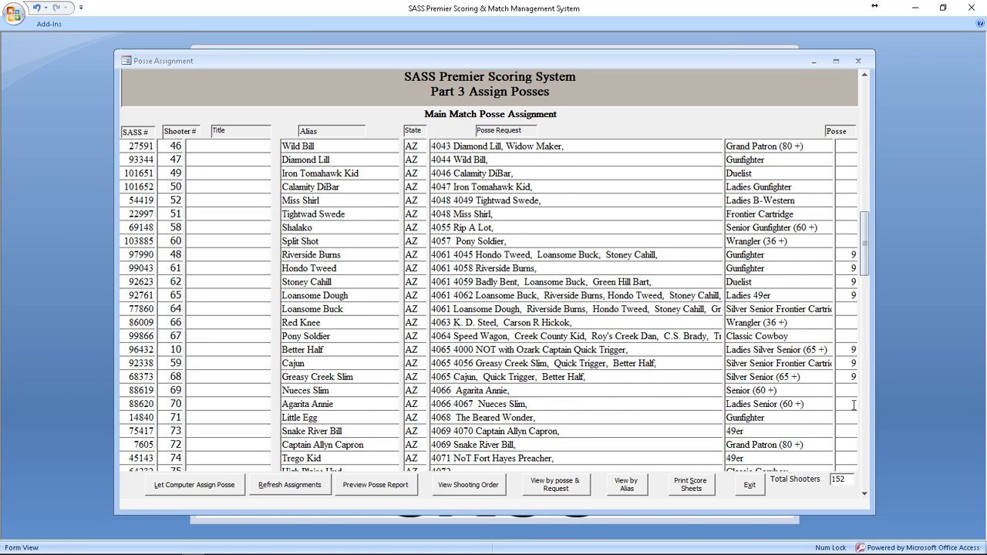
pyautogui.scroll(-3, 853, 405)
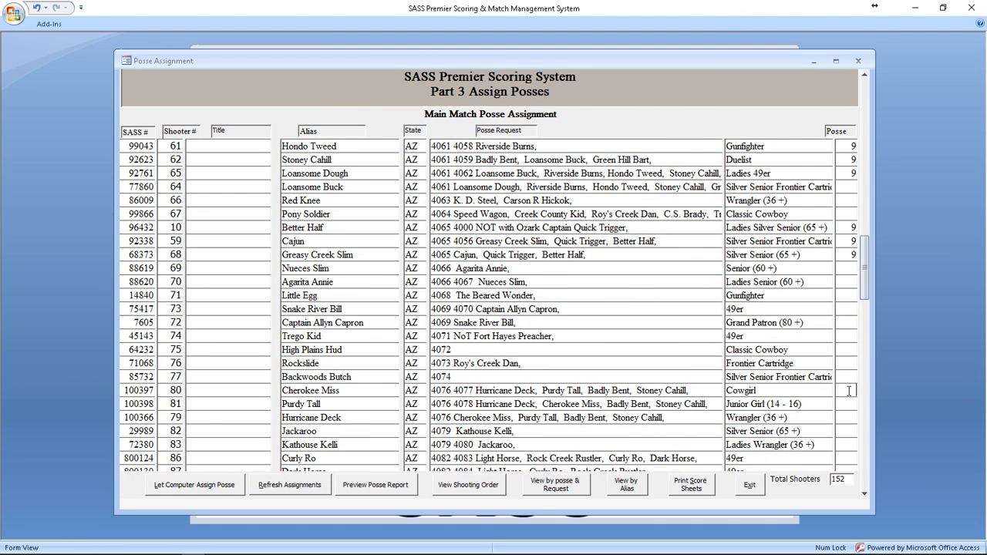
pyautogui.click(849, 390)
pyautogui.write('11')
pyautogui.press('Return')
pyautogui.write('1')
pyautogui.press('Return')
pyautogui.write('1')
pyautogui.press('Return')
pyautogui.press('Return')
pyautogui.write('11')
pyautogui.press('Return')
pyautogui.press('Return')
pyautogui.write('1')
pyautogui.press('Return')
pyautogui.write('11')
# Assign posse 11 to the three shooters in group 4092.
pyautogui.scroll(-3, 843, 393)
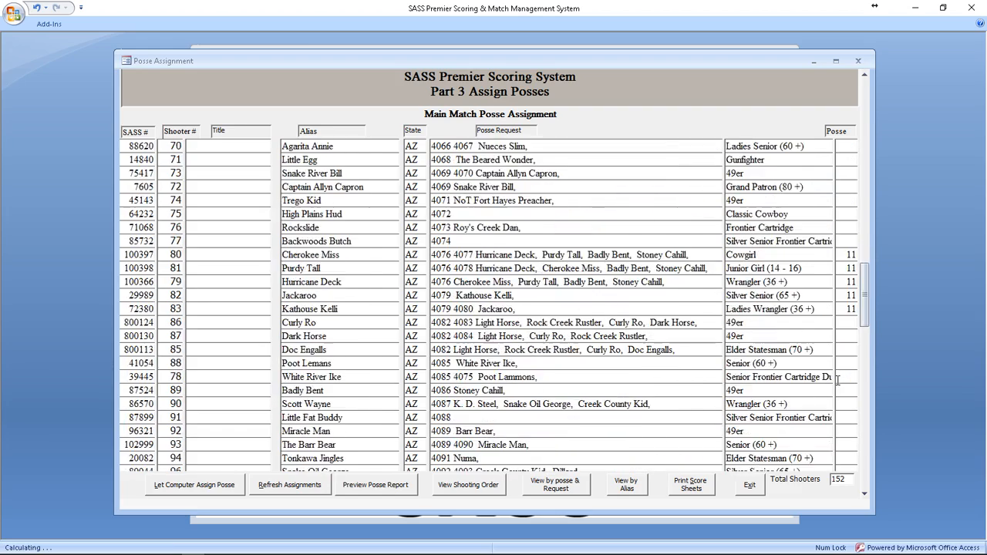
pyautogui.scroll(-4, 837, 381)
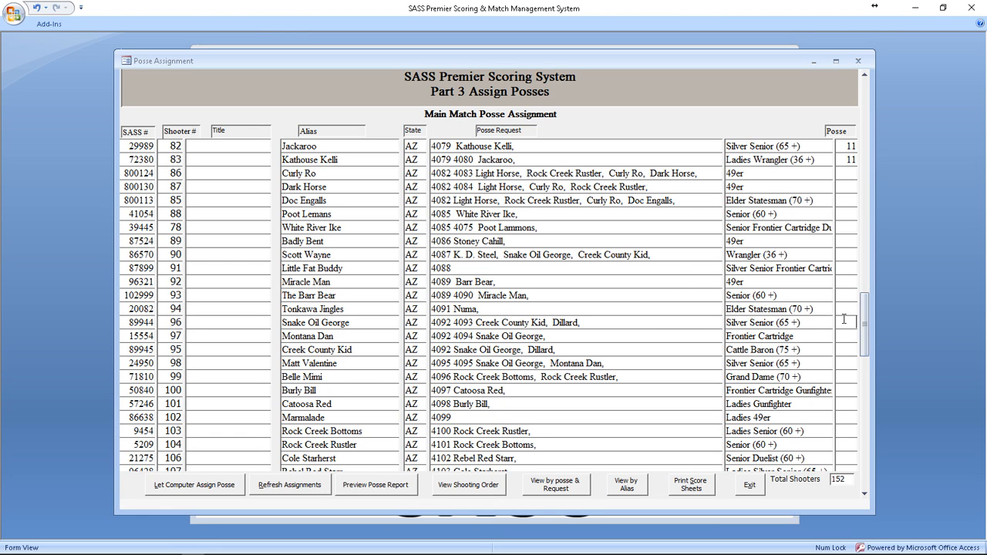
pyautogui.write('11')
pyautogui.press('Return')
pyautogui.write('11')
pyautogui.press('Return')
pyautogui.write('11')
pyautogui.press('Return')
# Assign posse 9 to the five shooters in groups 4082 and 4085.
pyautogui.click(847, 174)
pyautogui.write('9')
pyautogui.press('Return')
pyautogui.write('9')
pyautogui.press('Return')
pyautogui.write('9')
pyautogui.press('Return')
pyautogui.write('9')
pyautogui.press('Return')
pyautogui.write('9')
# Check the remaining shooters and their posse requests through the end of the list, and close the main match posse assignment form.
pyautogui.scroll(-1, 616, 285)
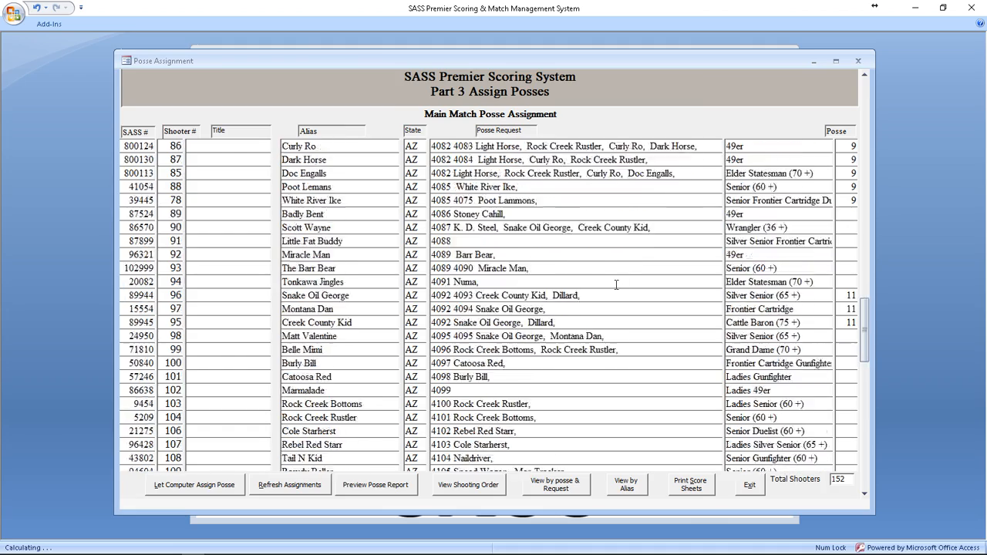
pyautogui.scroll(-5, 616, 285)
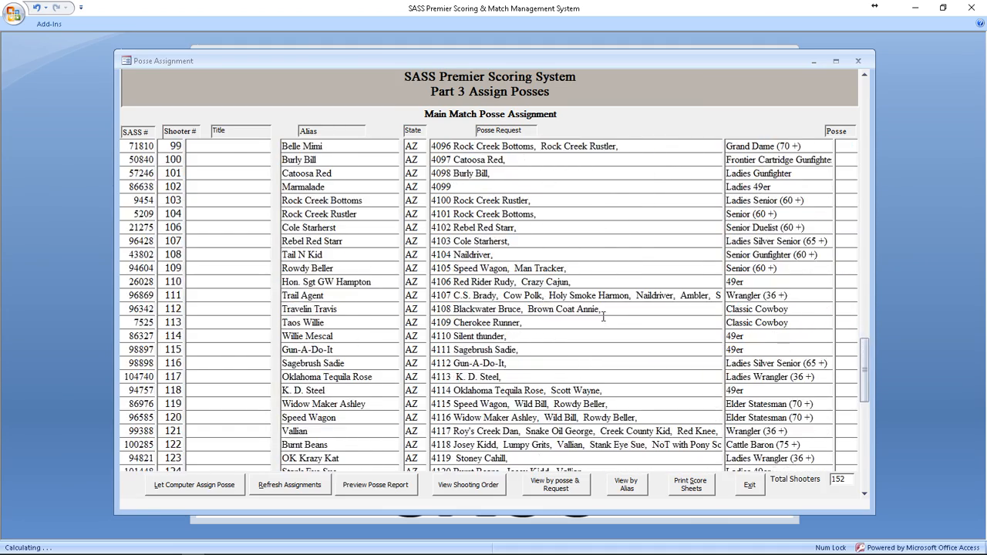
pyautogui.scroll(-8, 603, 316)
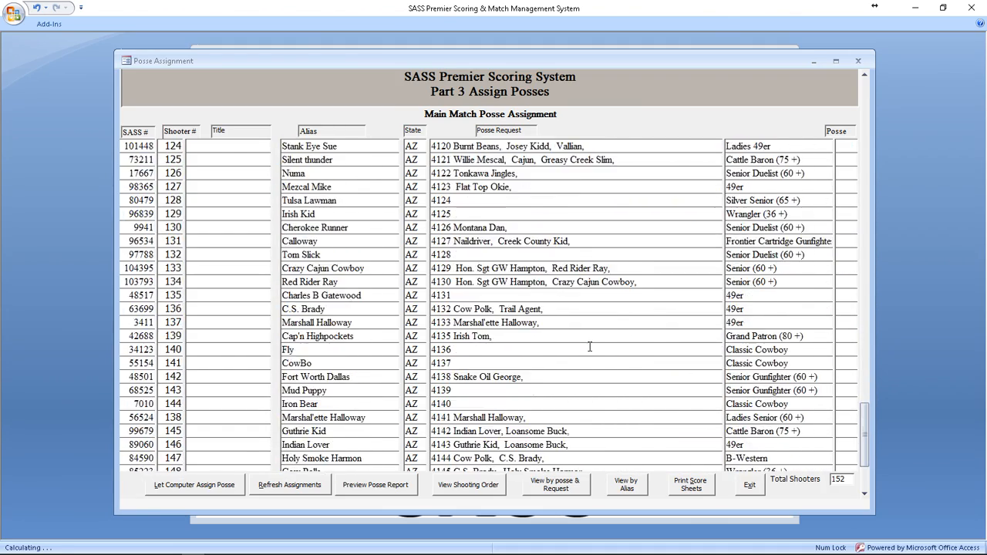
pyautogui.scroll(-3, 589, 347)
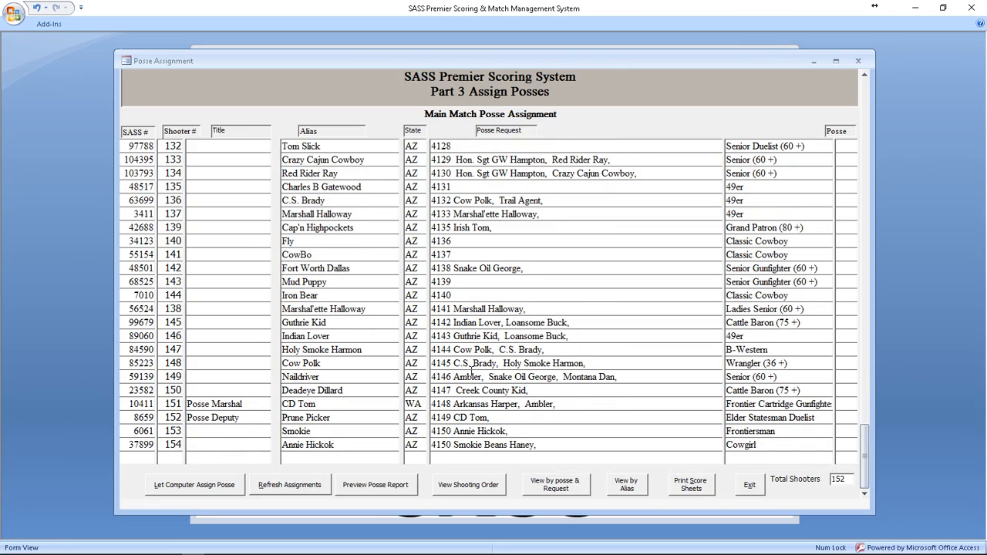
pyautogui.moveTo(866, 432); pyautogui.dragTo(878, 94)
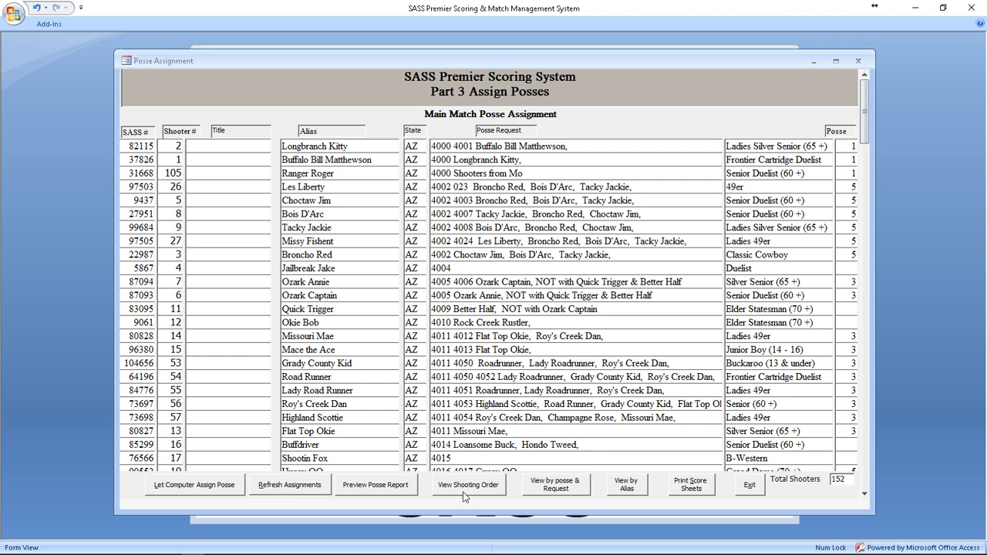
pyautogui.click(749, 486)
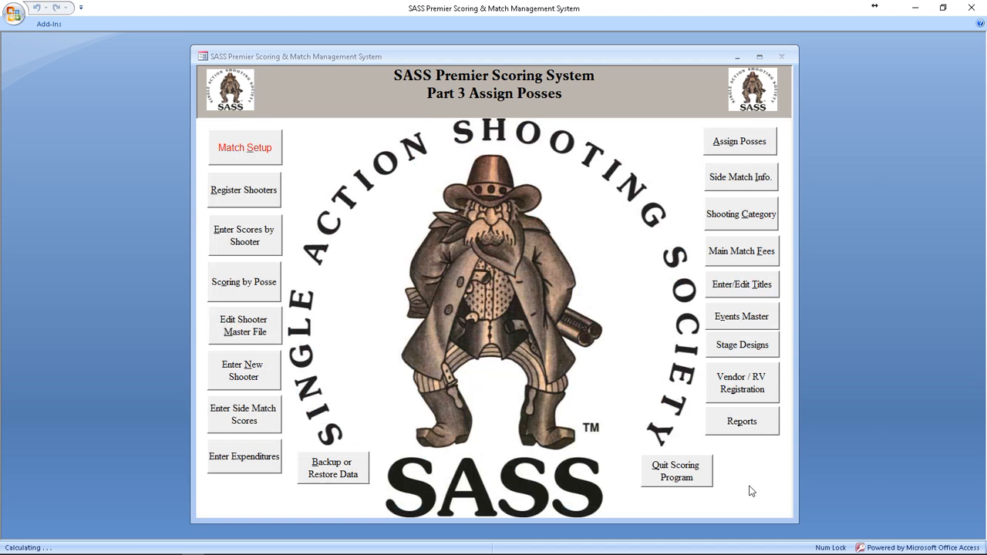
# Start a data backup with option 1 and go to the Test Tutorial folder inside SASS Premier.
pyautogui.click(340, 473)
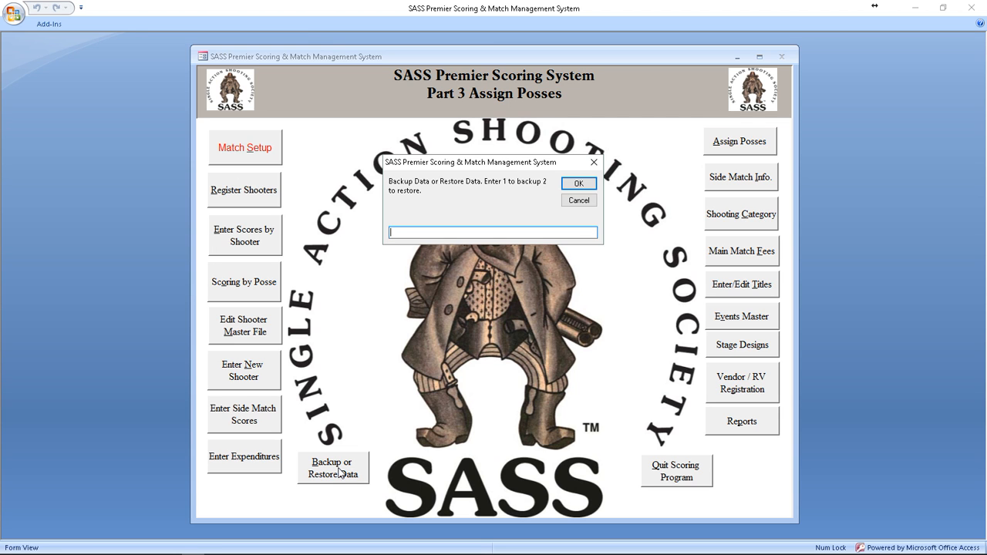
pyautogui.write('1')
pyautogui.press('Return')
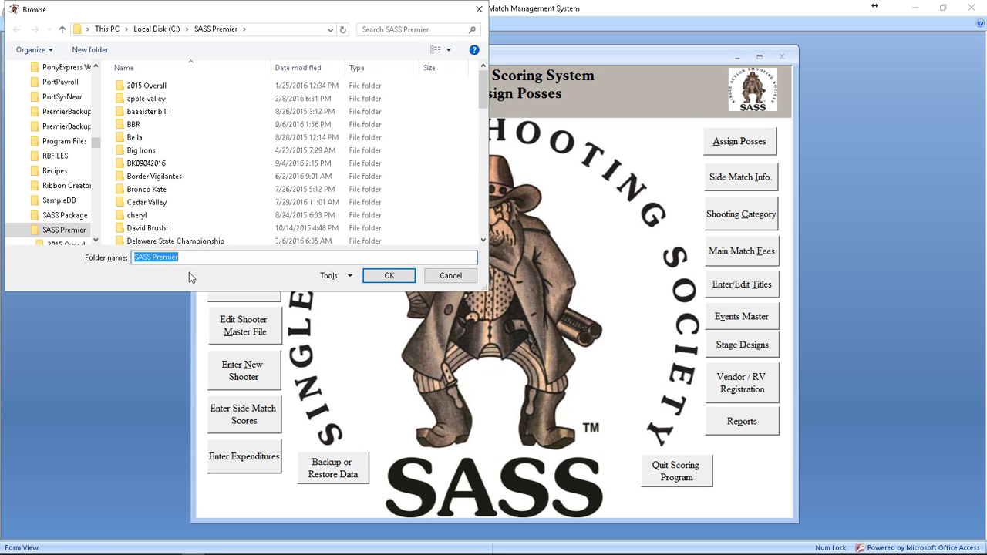
pyautogui.scroll(-2, 175, 215)
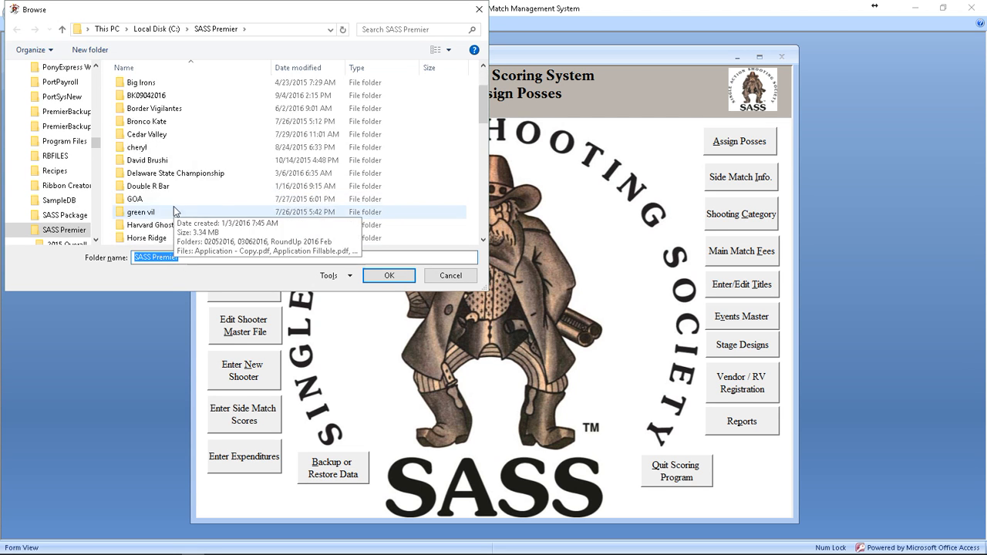
pyautogui.scroll(-8, 174, 211)
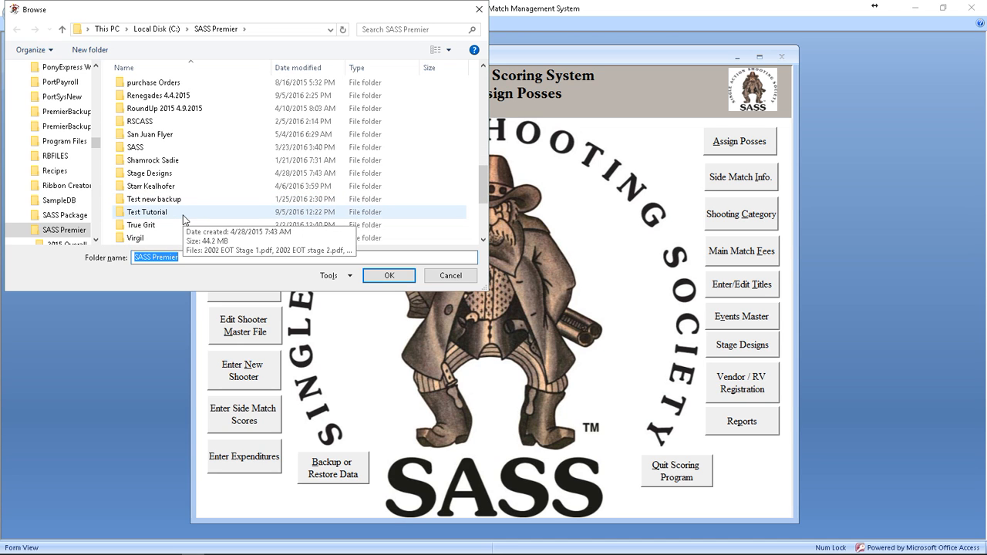
pyautogui.doubleClick(165, 213)
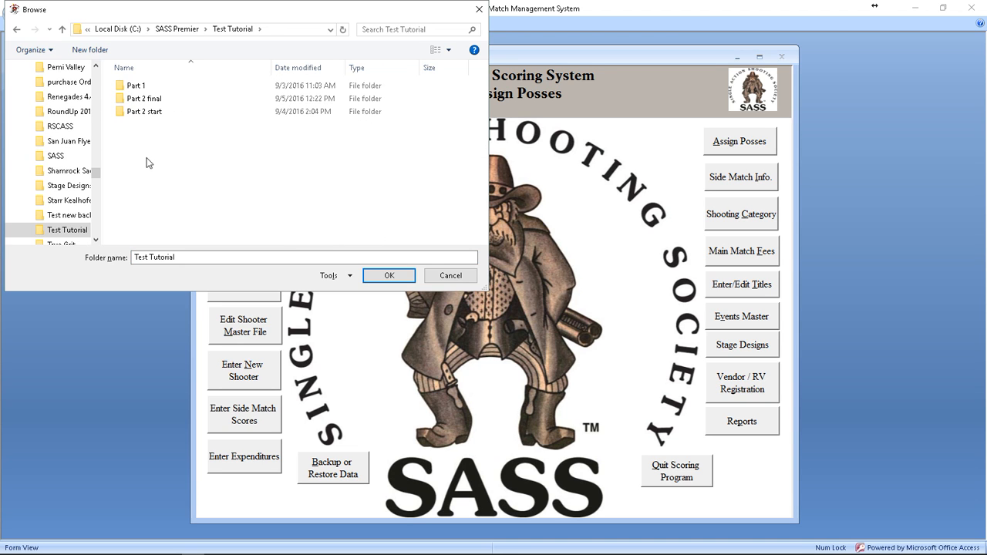
# Create a new folder named "Part 3 number 1" in the Test Tutorial folder.
pyautogui.click(91, 50)
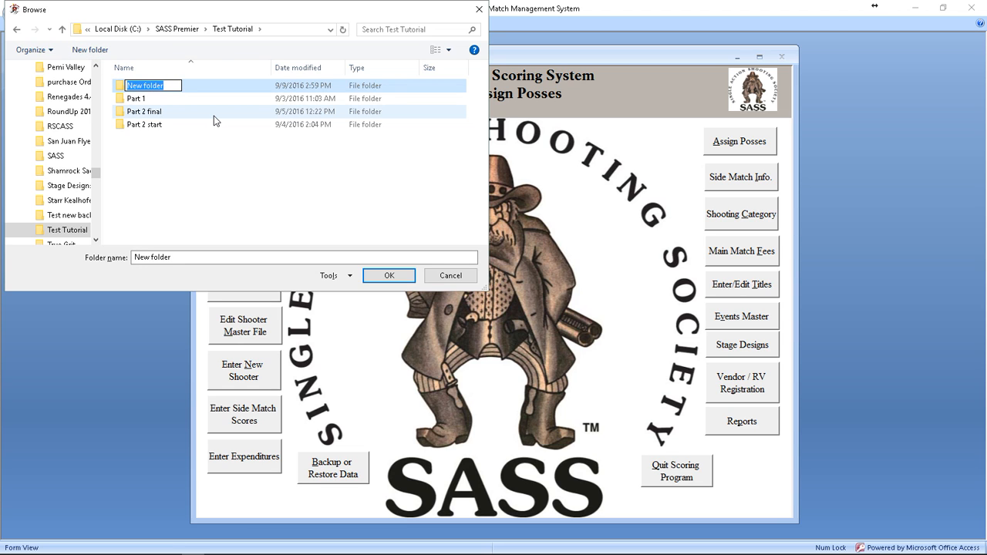
pyautogui.write('Par')
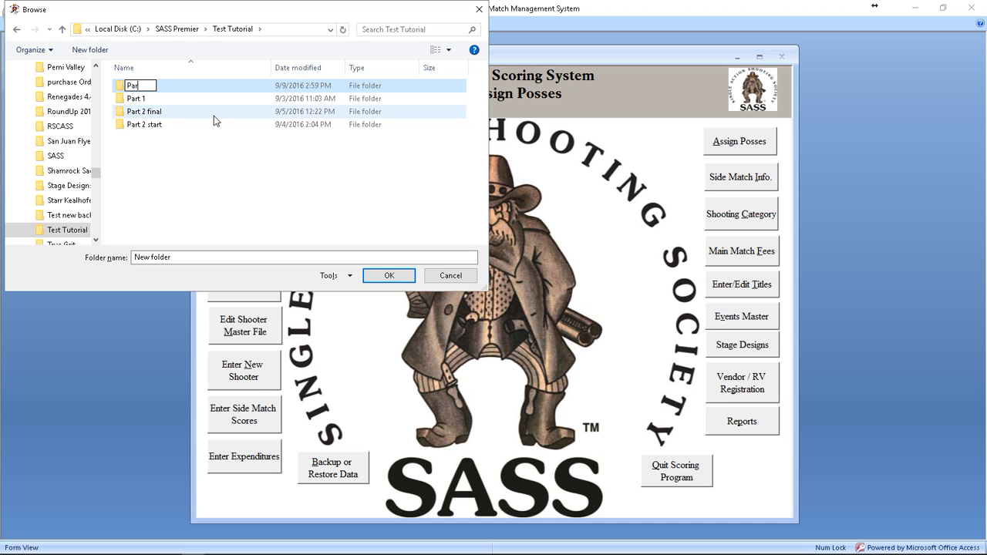
pyautogui.write('t 3')
pyautogui.write('number')
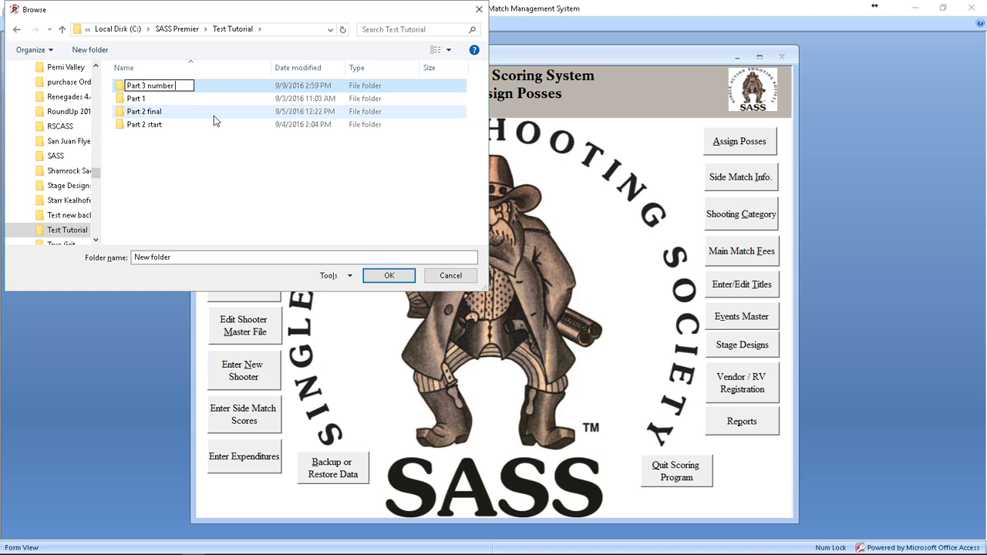
pyautogui.write(' 1')
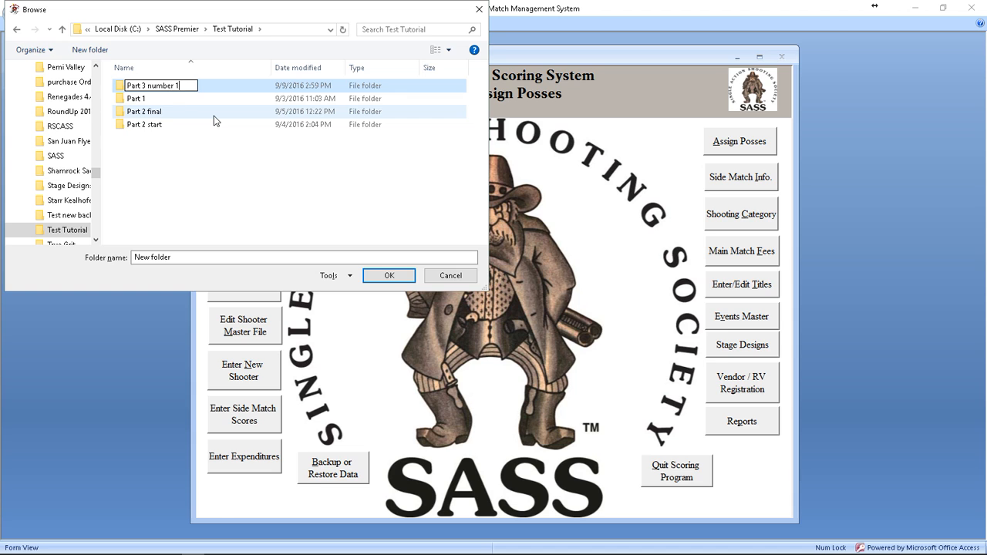
pyautogui.click(125, 88)
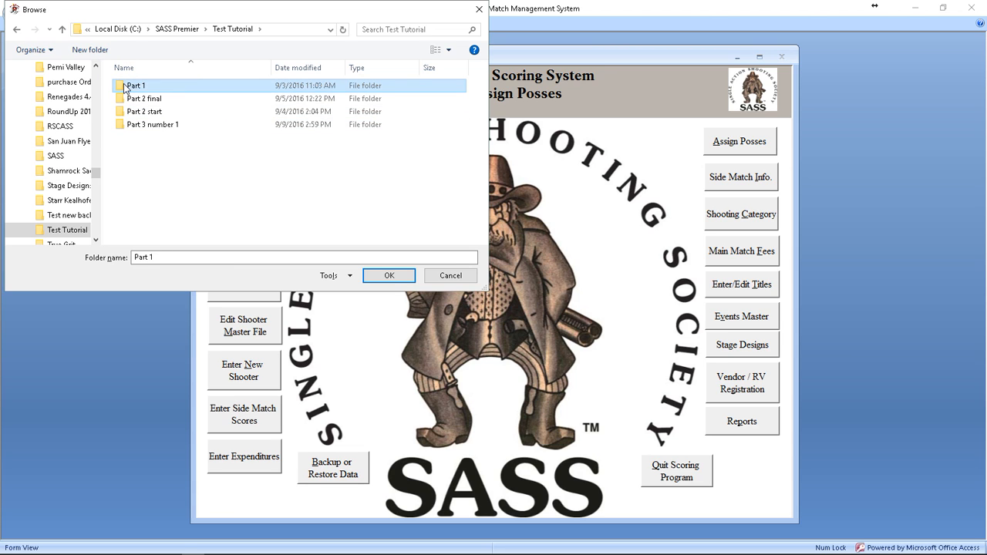
# Back up the match data into the "Part 3 number 1" folder and dismiss the backup messages.
pyautogui.click(158, 124)
pyautogui.click(388, 275)
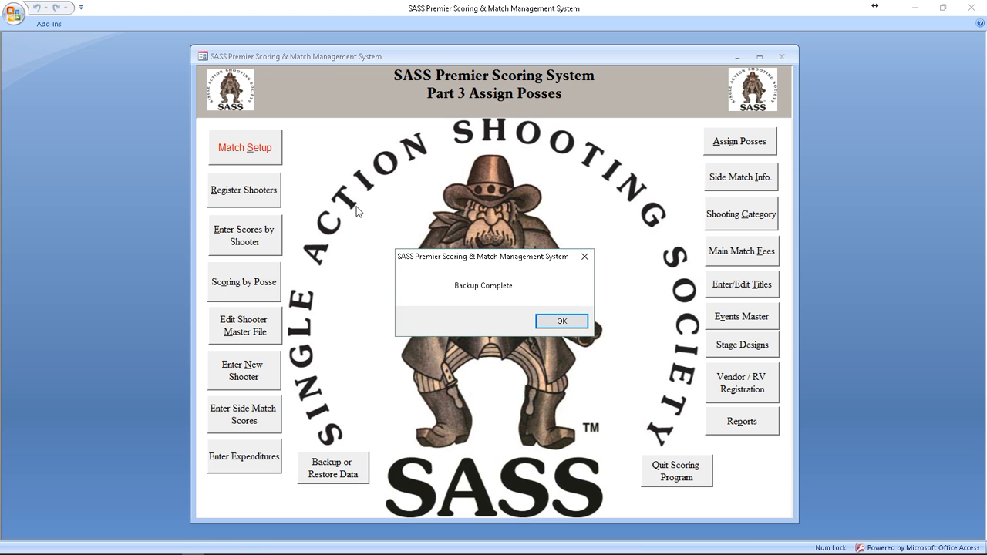
pyautogui.click(552, 324)
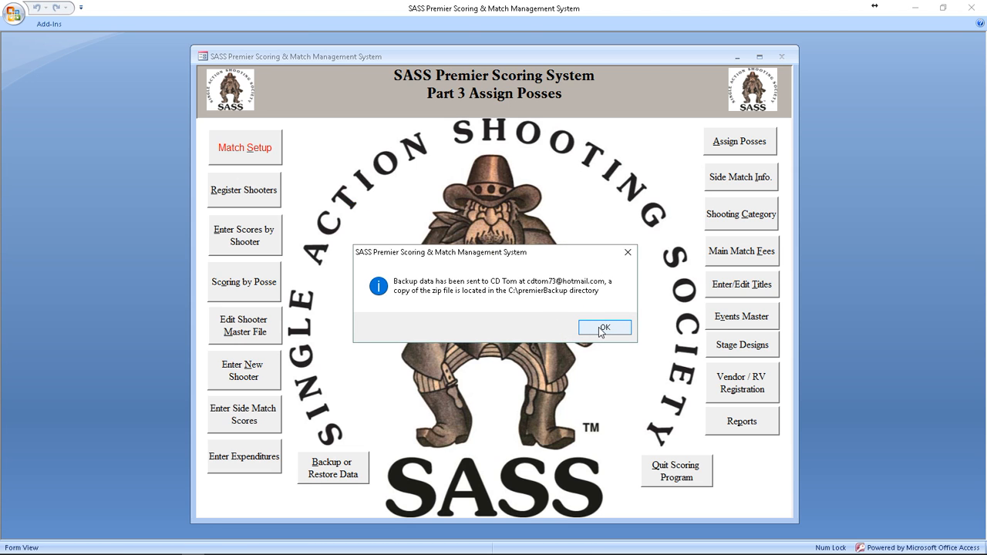
pyautogui.click(602, 328)
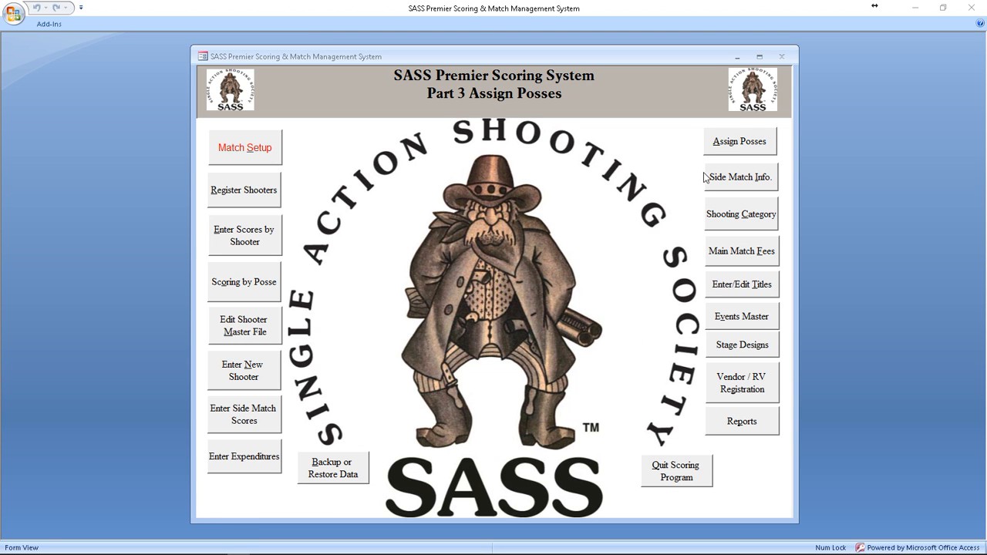
# Reopen posse assignment for the Main Match and let the computer assign the shooters, requesting 9 posses.
pyautogui.click(727, 144)
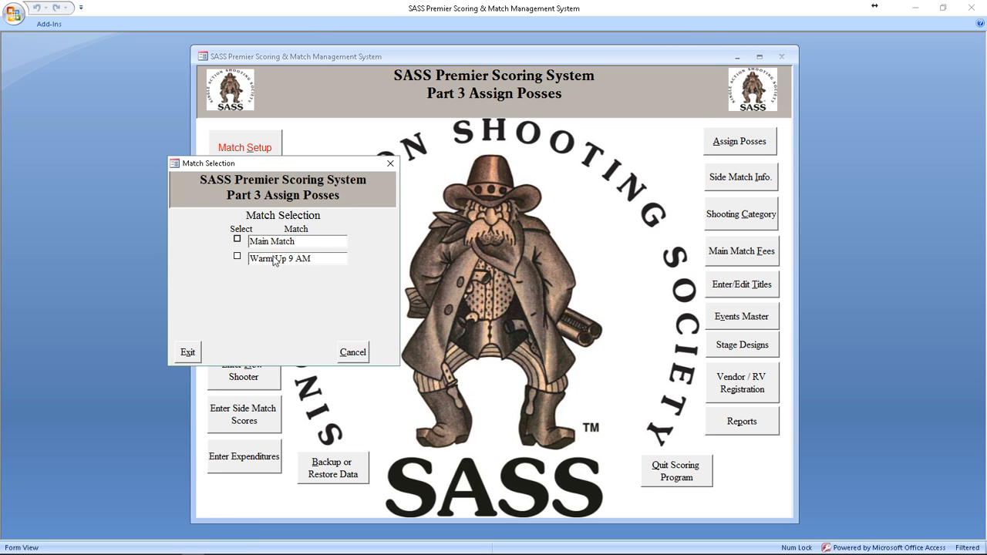
pyautogui.click(271, 240)
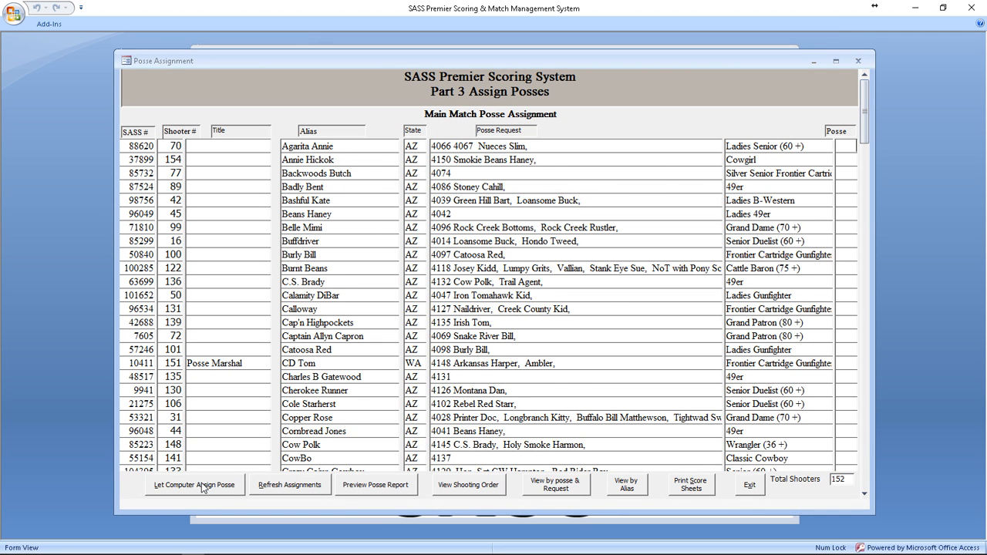
pyautogui.click(206, 488)
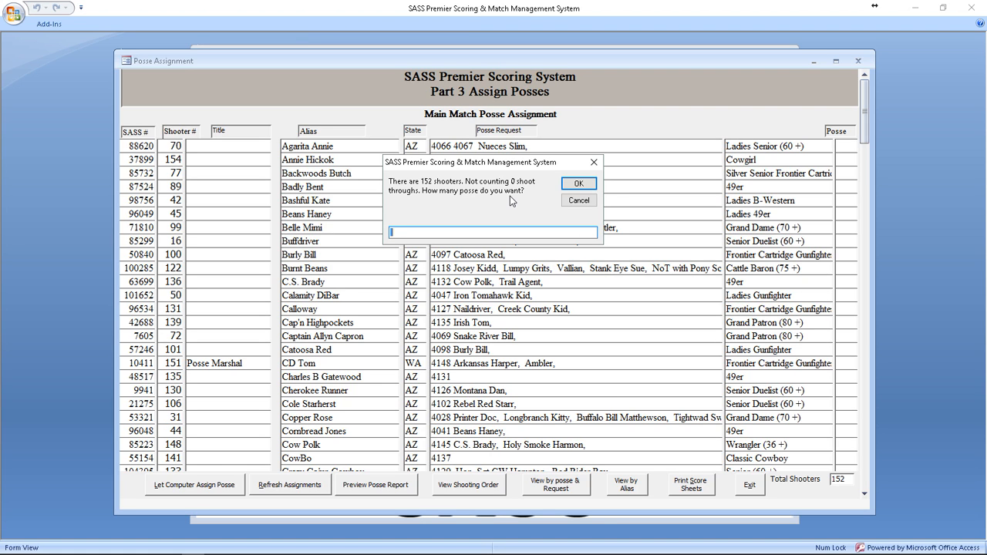
pyautogui.write('9')
pyautogui.click(577, 185)
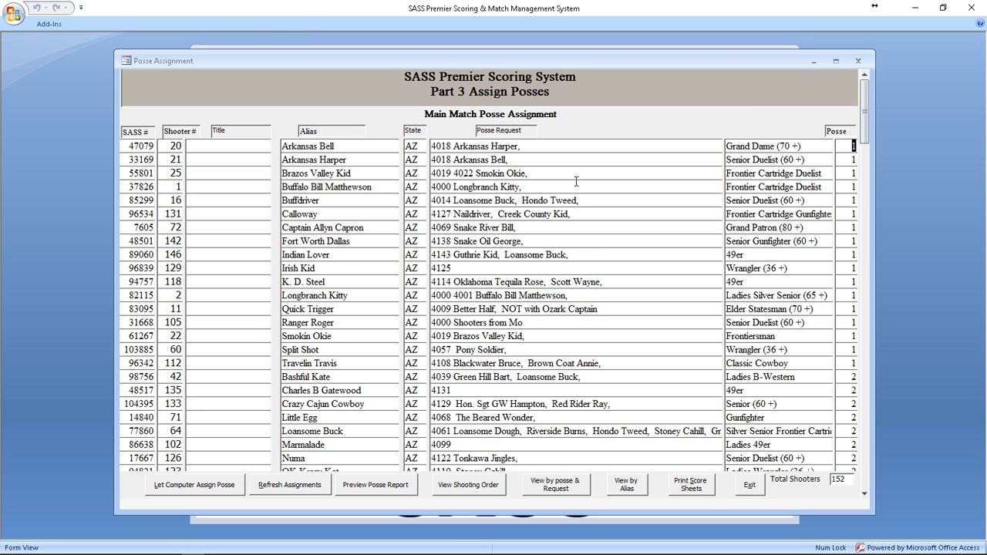
# Preview the main match posse report, enlarged to show the shooters and total for posse 1.
pyautogui.click(376, 486)
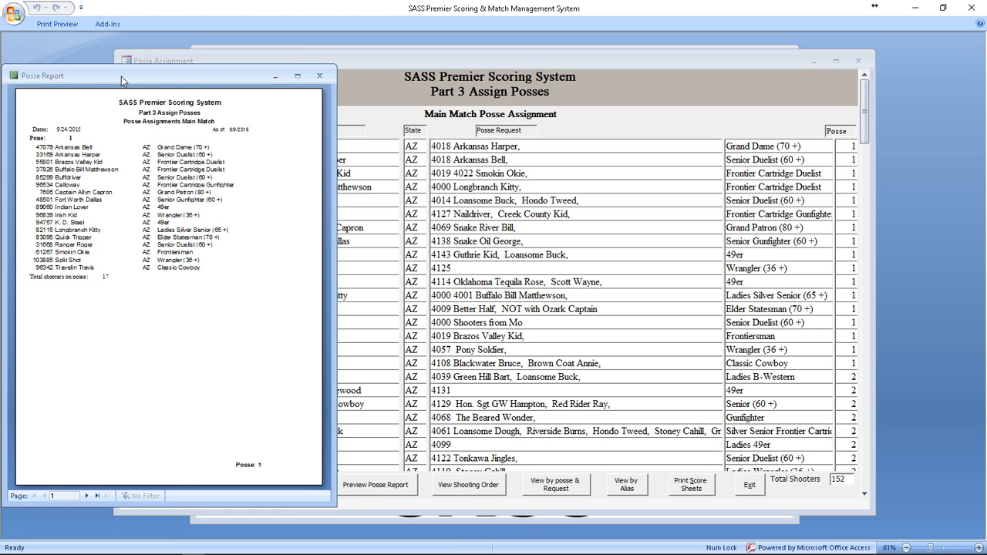
pyautogui.moveTo(125, 77); pyautogui.dragTo(481, 83)
pyautogui.click(415, 251)
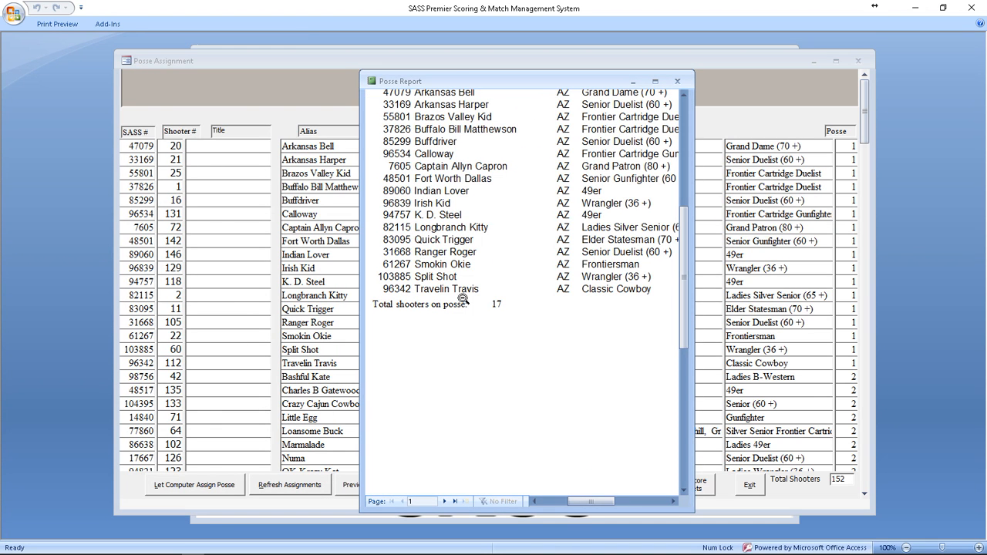
pyautogui.moveTo(683, 243); pyautogui.dragTo(681, 208)
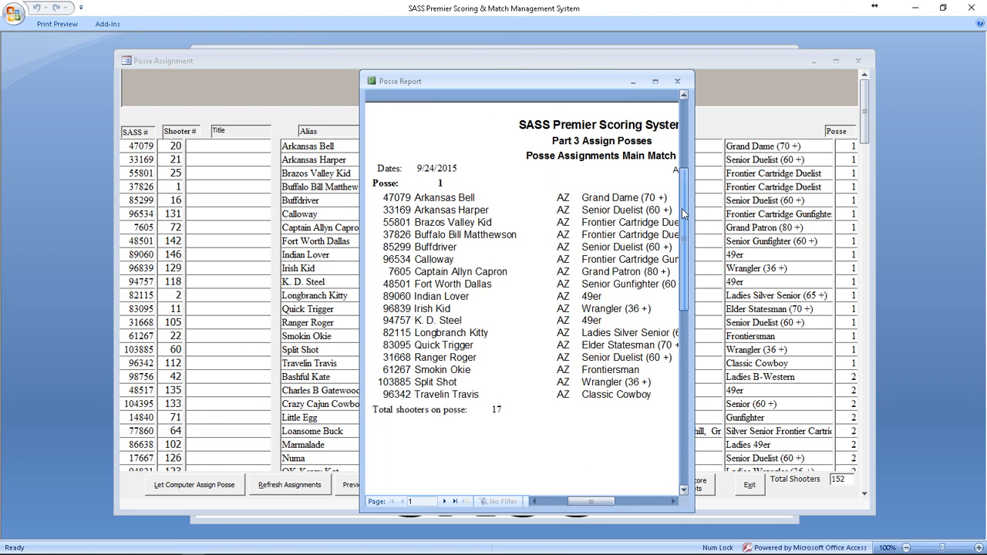
# Review each posse's shooters and total through the report's final summary page, and return to the first page.
pyautogui.click(445, 502)
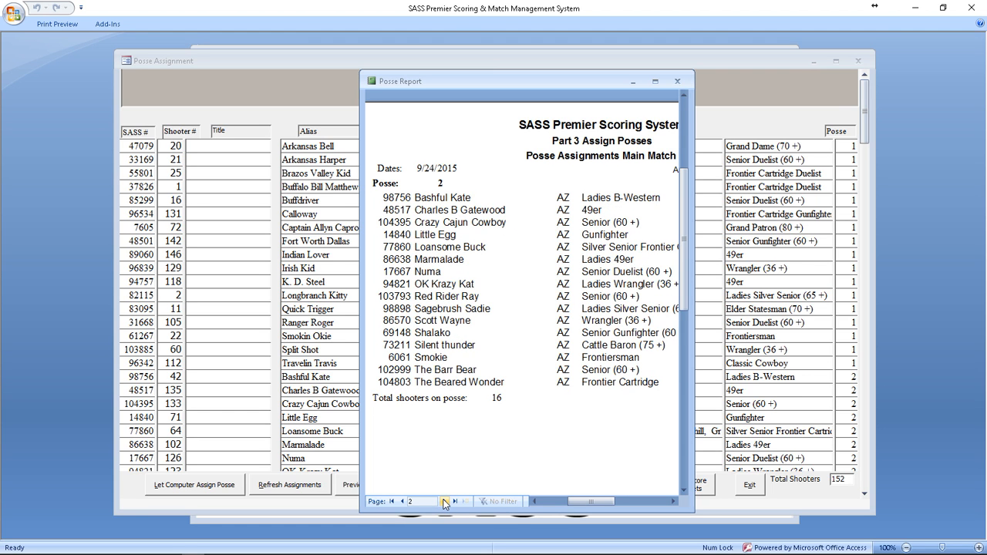
pyautogui.click(444, 503)
pyautogui.click(445, 503)
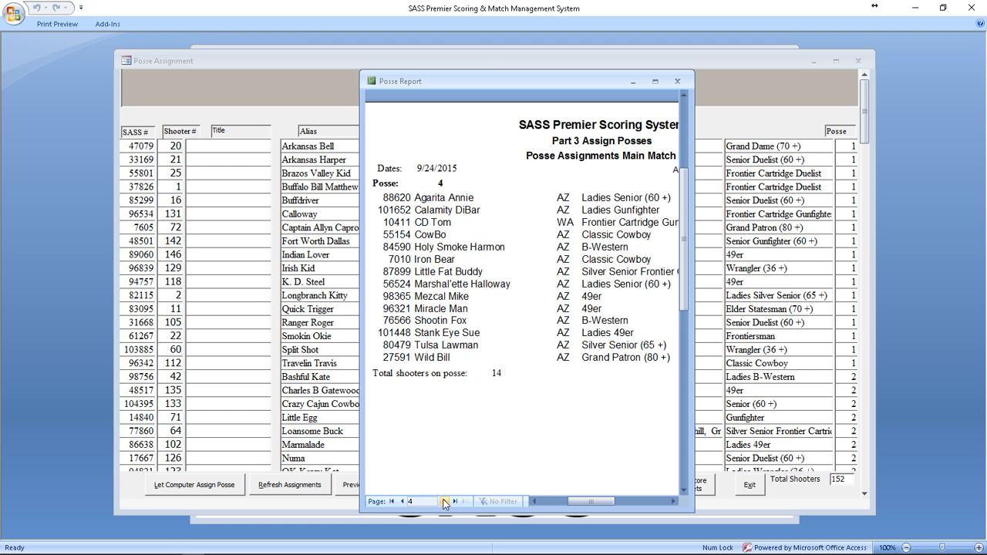
pyautogui.click(444, 503)
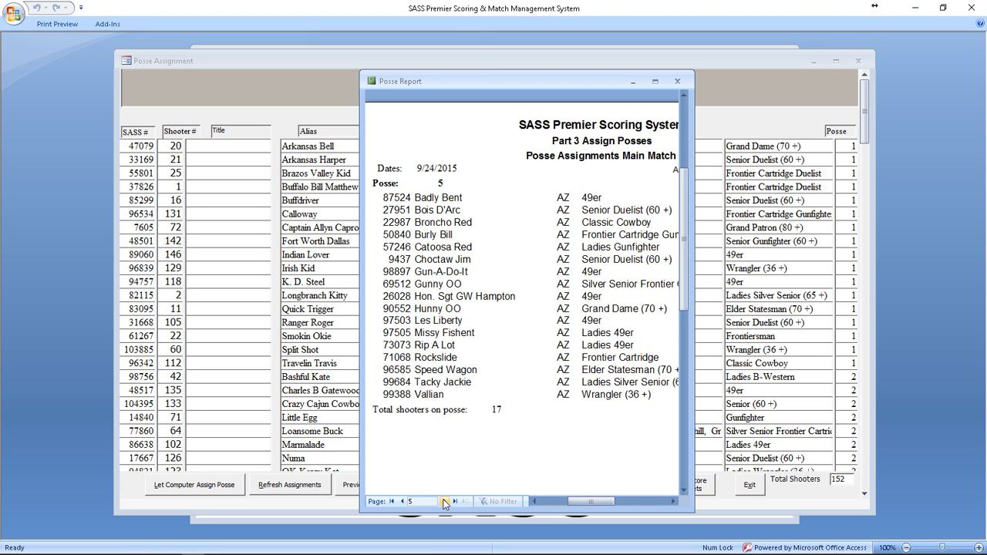
pyautogui.click(445, 503)
pyautogui.click(445, 503)
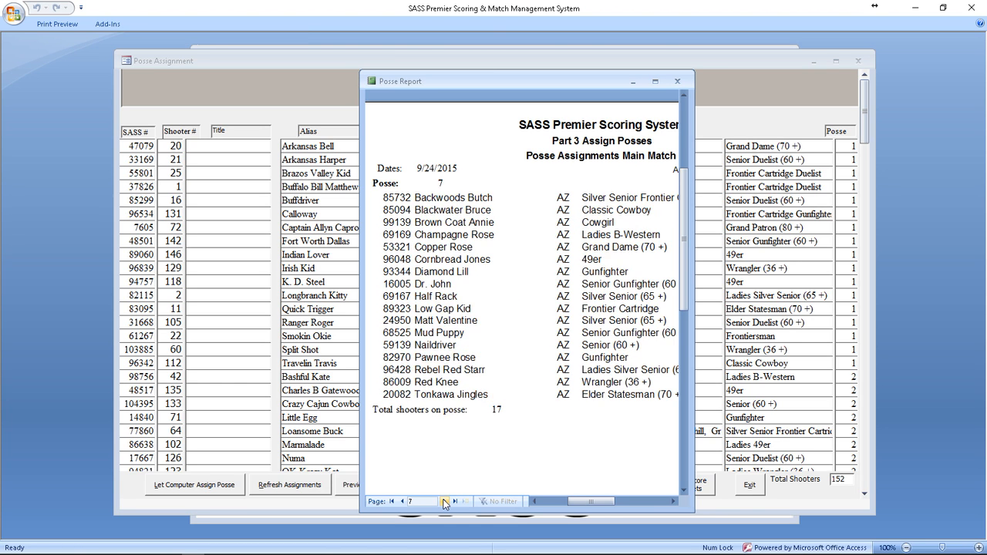
pyautogui.click(445, 503)
pyautogui.click(445, 503)
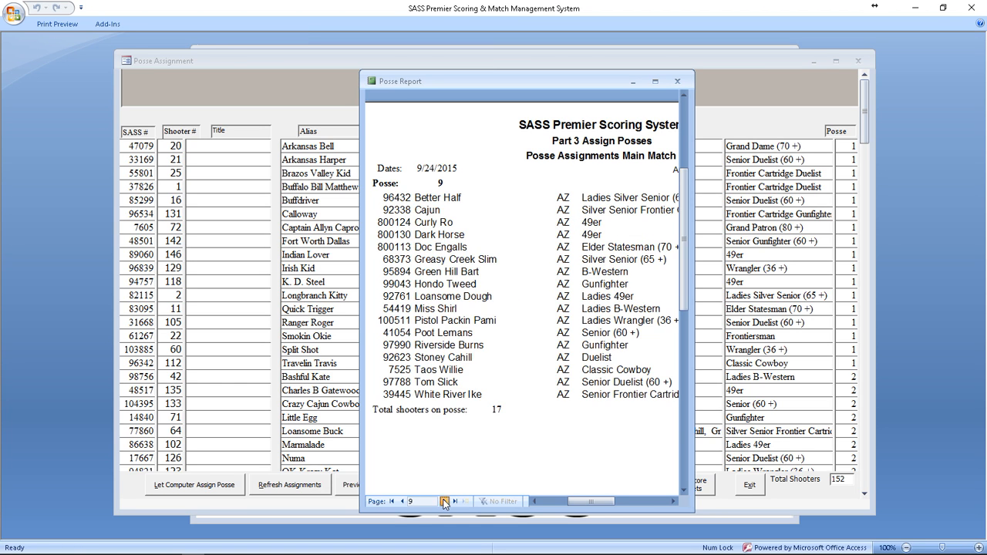
pyautogui.click(445, 503)
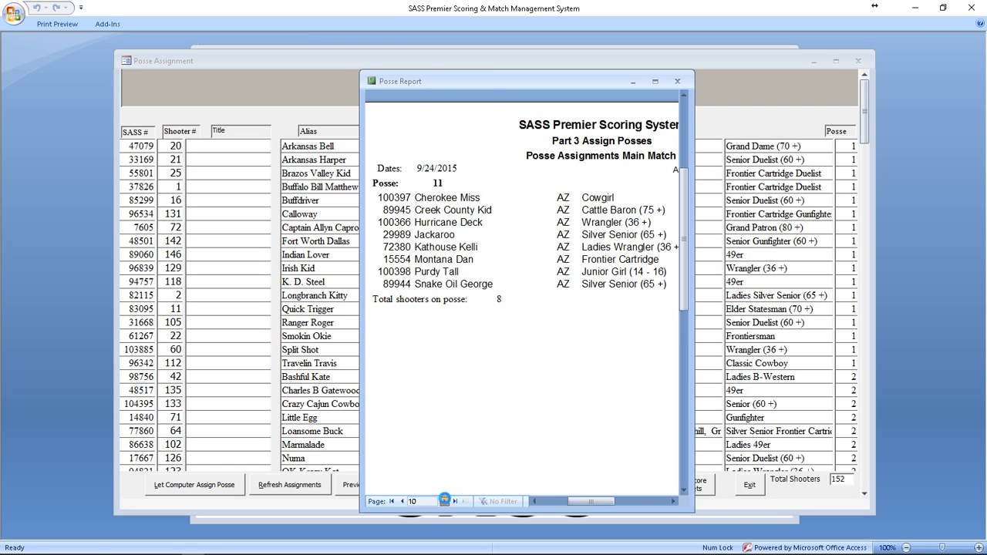
pyautogui.click(445, 502)
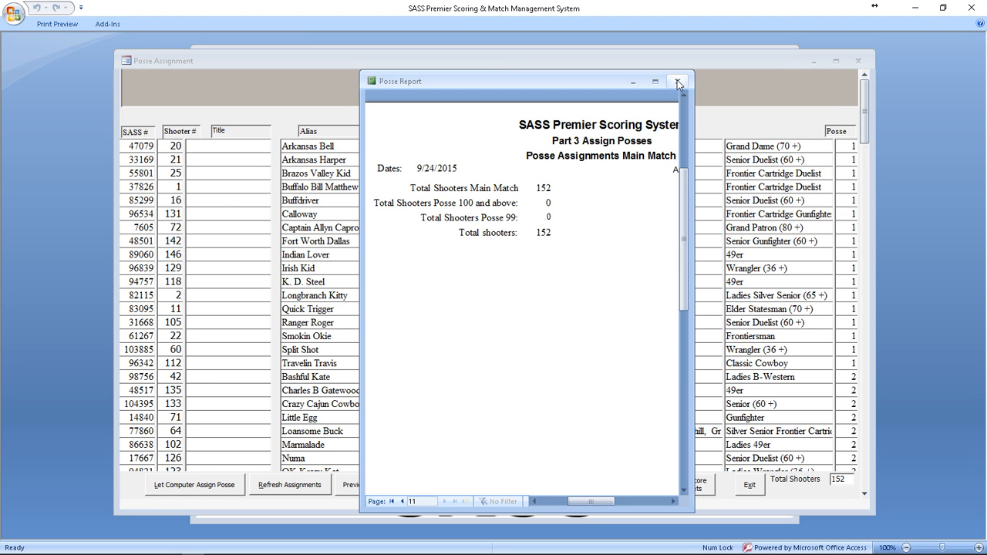
pyautogui.click(403, 501)
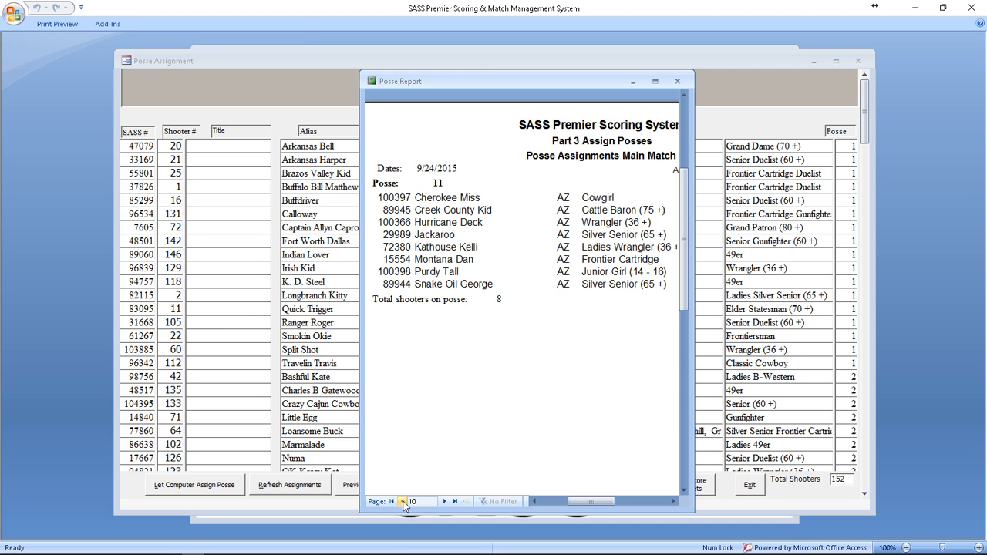
pyautogui.click(393, 501)
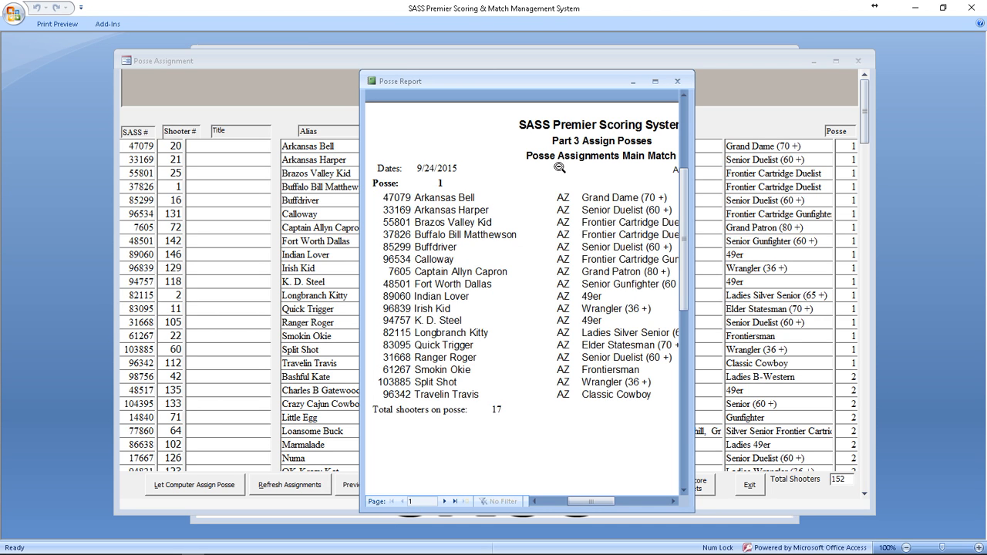
# Compare the shooters and totals of posses 1 through 4 in the posse report, returning to posse 1.
pyautogui.moveTo(557, 82); pyautogui.dragTo(319, 79)
pyautogui.click(207, 498)
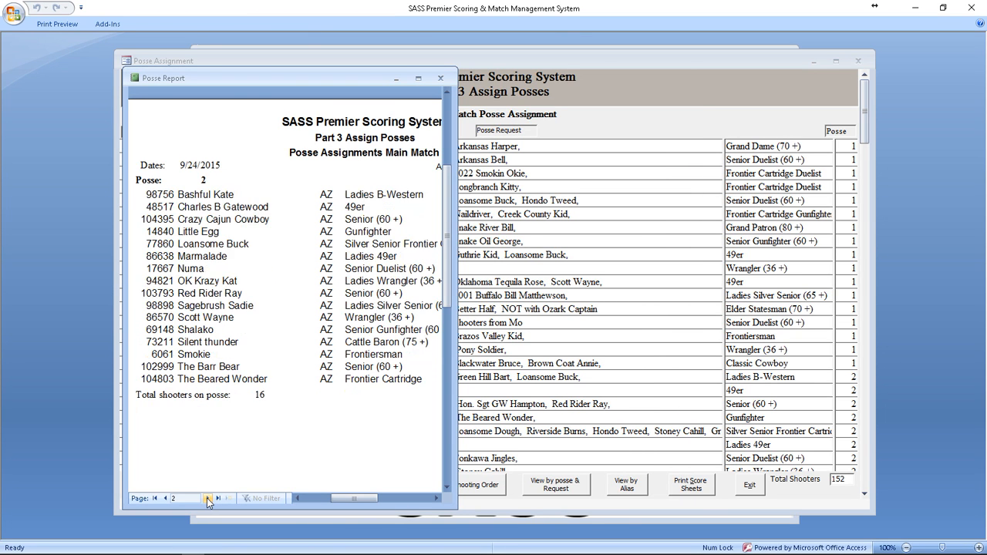
pyautogui.click(208, 498)
pyautogui.click(208, 498)
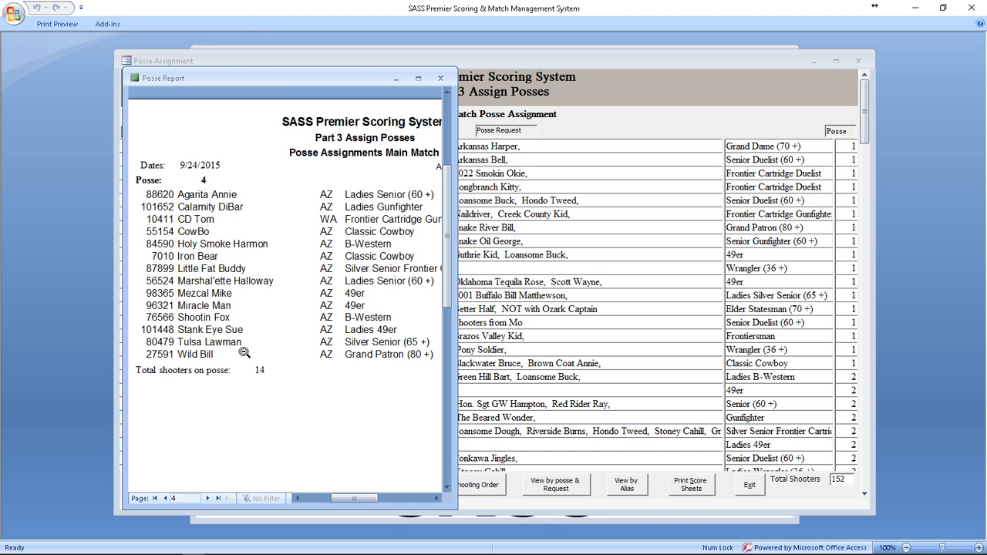
pyautogui.click(165, 499)
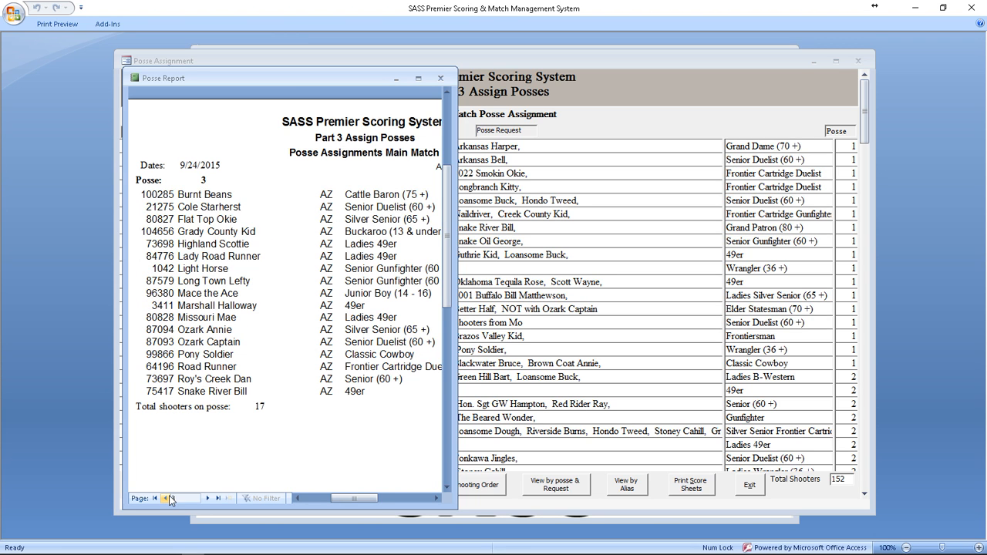
pyautogui.click(166, 499)
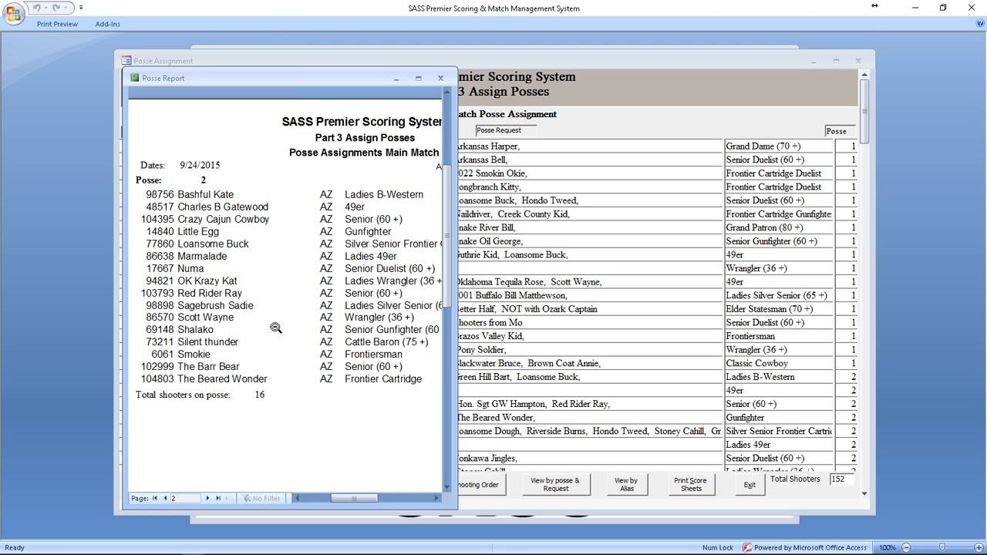
pyautogui.click(165, 499)
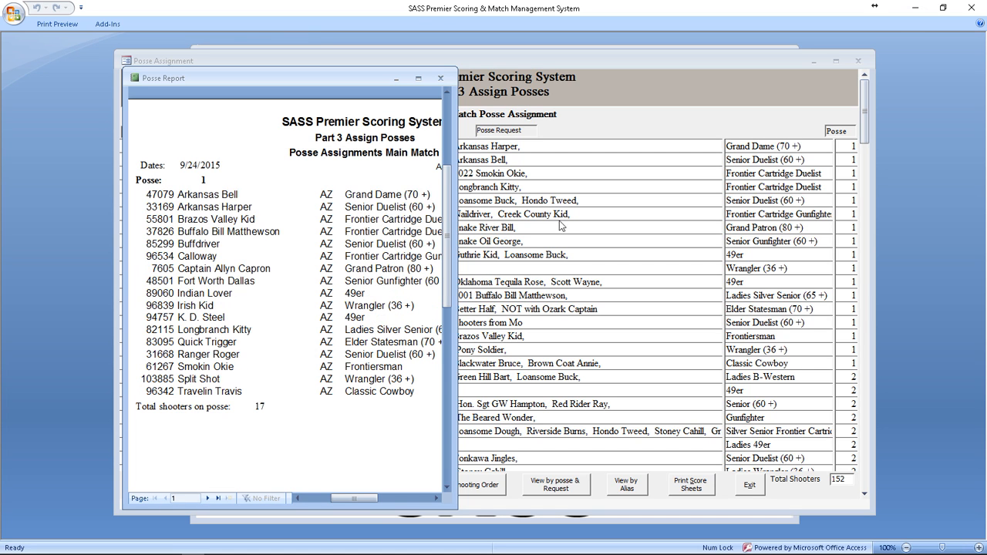
# Reassign posse 1's first Wrangler (36 +) shooter, who has no companion request, to posse 4.
pyautogui.click(620, 57)
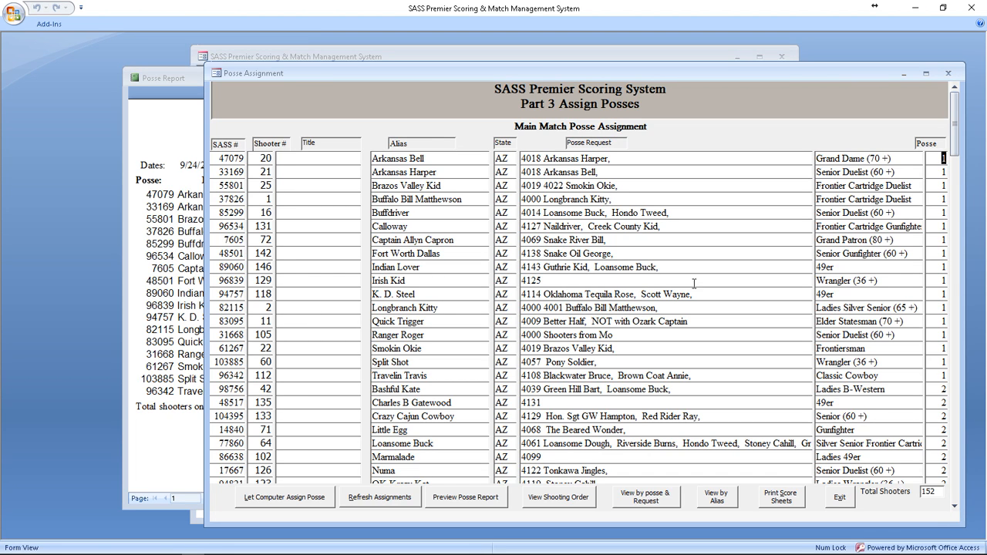
pyautogui.click(943, 280)
pyautogui.write('4')
# Preview the updated posse report, enlarged and widened, and check the shooters and totals of posses 1 through 4.
pyautogui.click(461, 499)
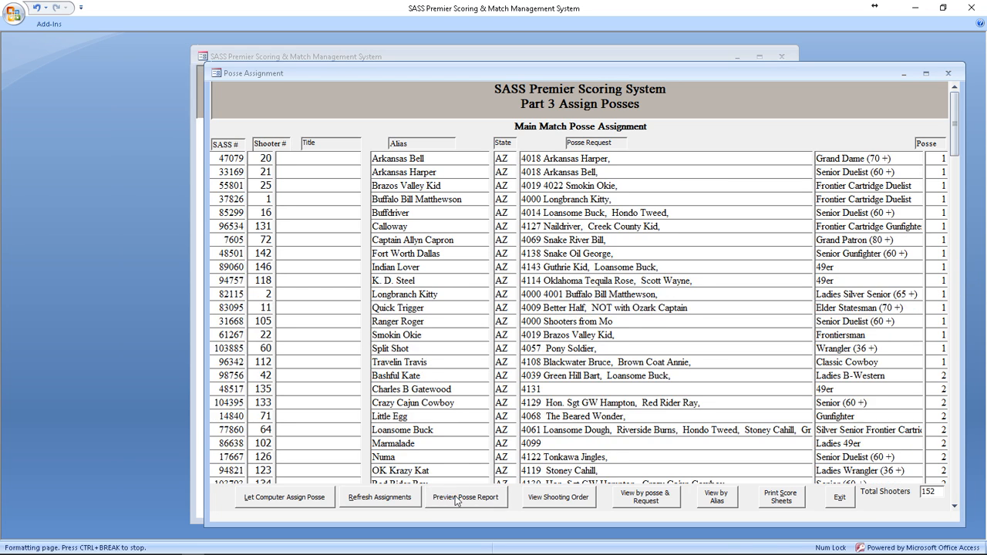
pyautogui.moveTo(136, 77); pyautogui.dragTo(290, 83)
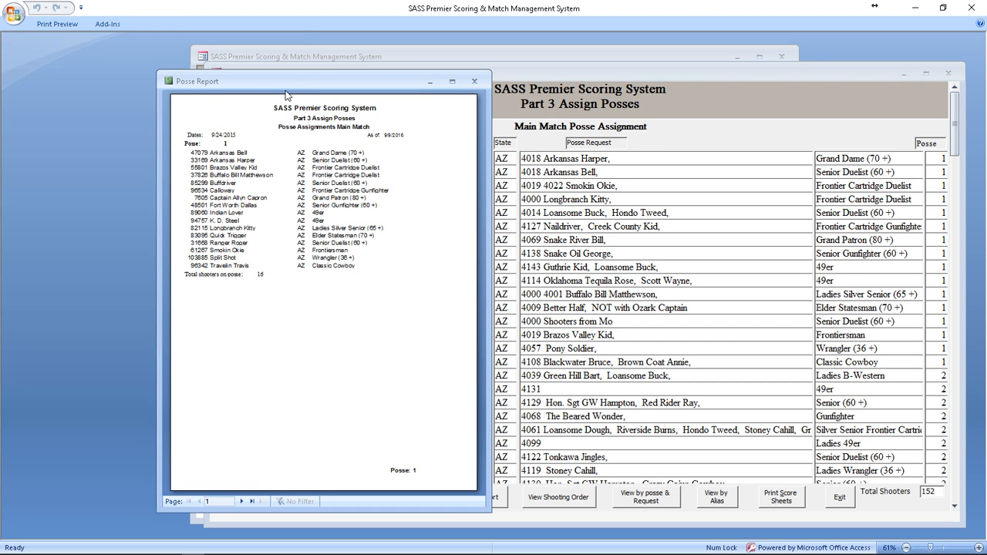
pyautogui.click(254, 272)
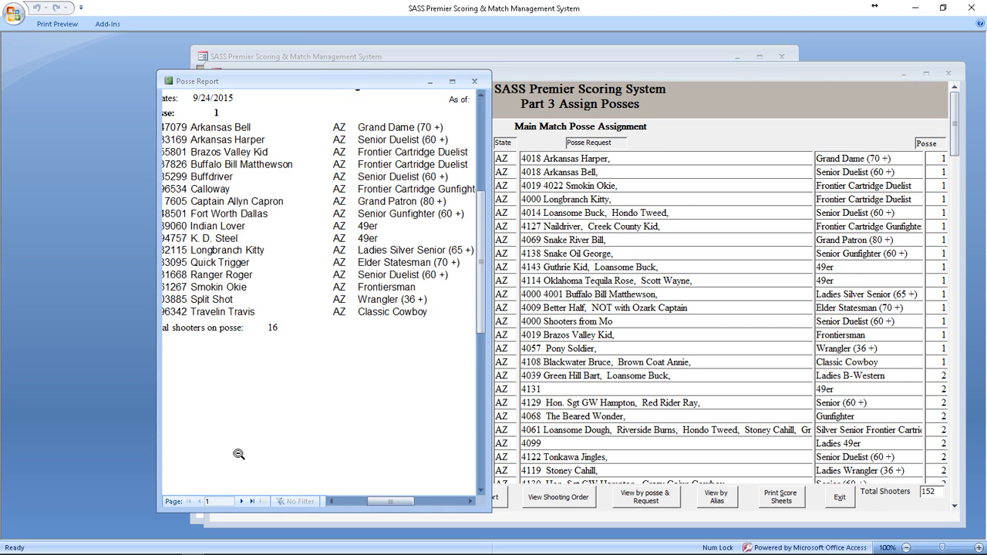
pyautogui.moveTo(484, 389); pyautogui.dragTo(633, 379)
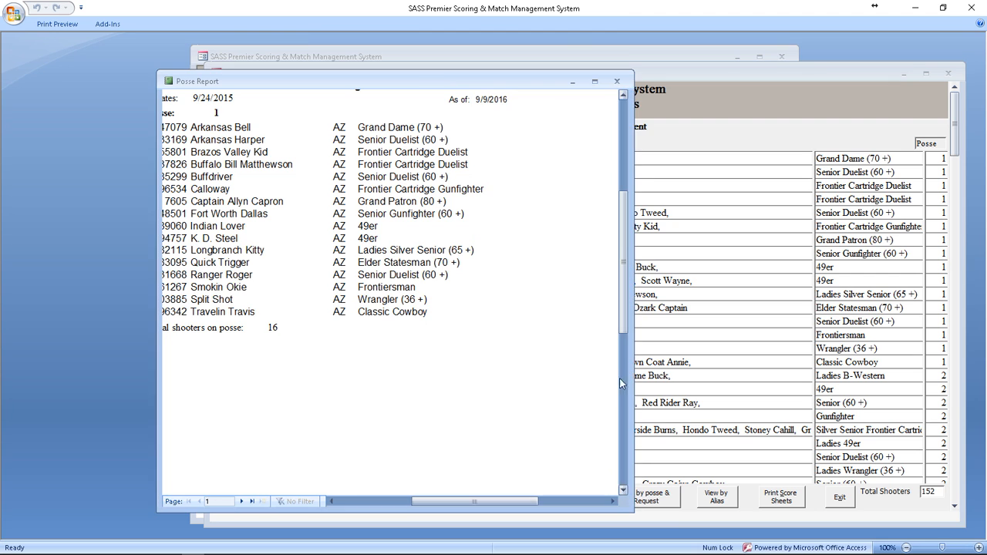
pyautogui.moveTo(442, 501)
pyautogui.mouseDown()
pyautogui.moveTo(411, 500)
pyautogui.moveTo(423, 501)
pyautogui.mouseUp()
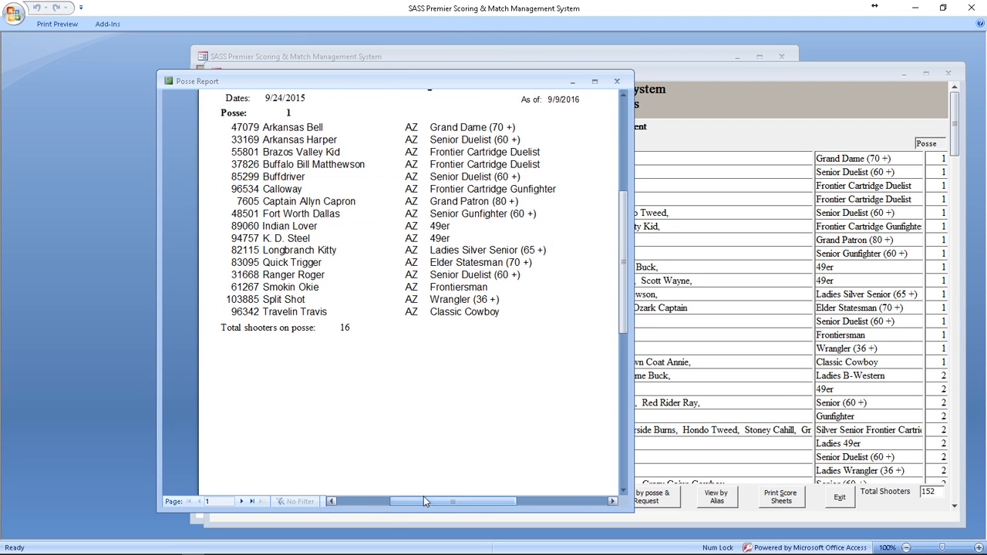
pyautogui.click(242, 502)
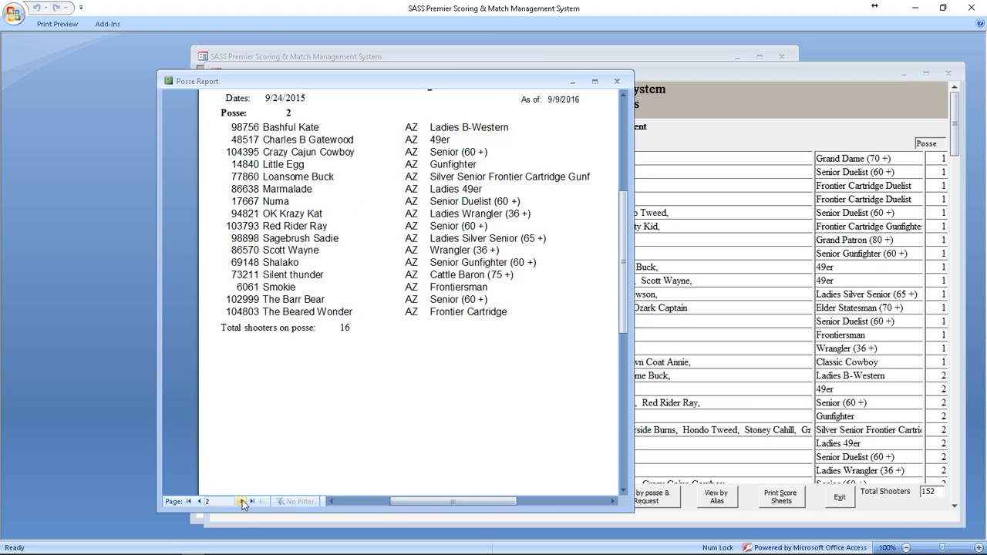
pyautogui.click(242, 502)
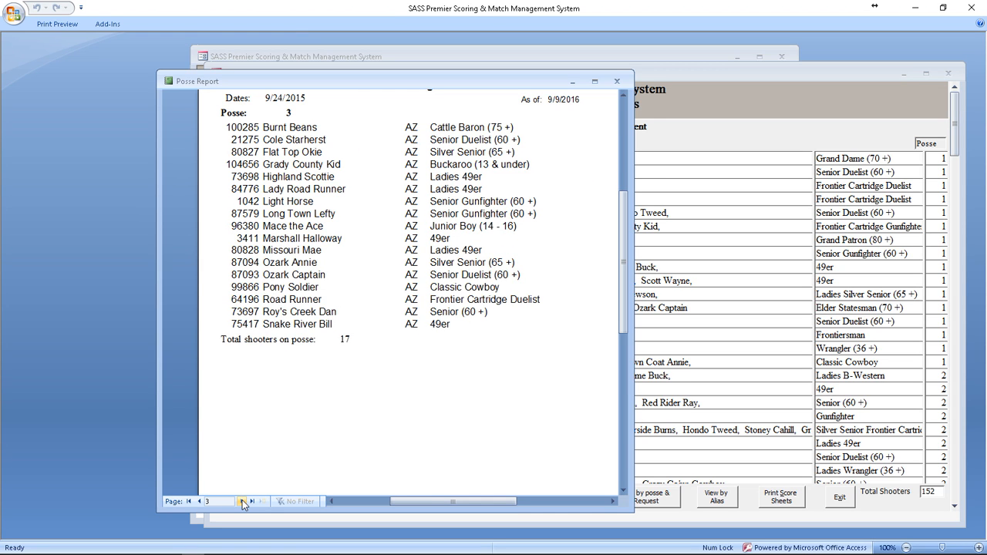
pyautogui.click(242, 502)
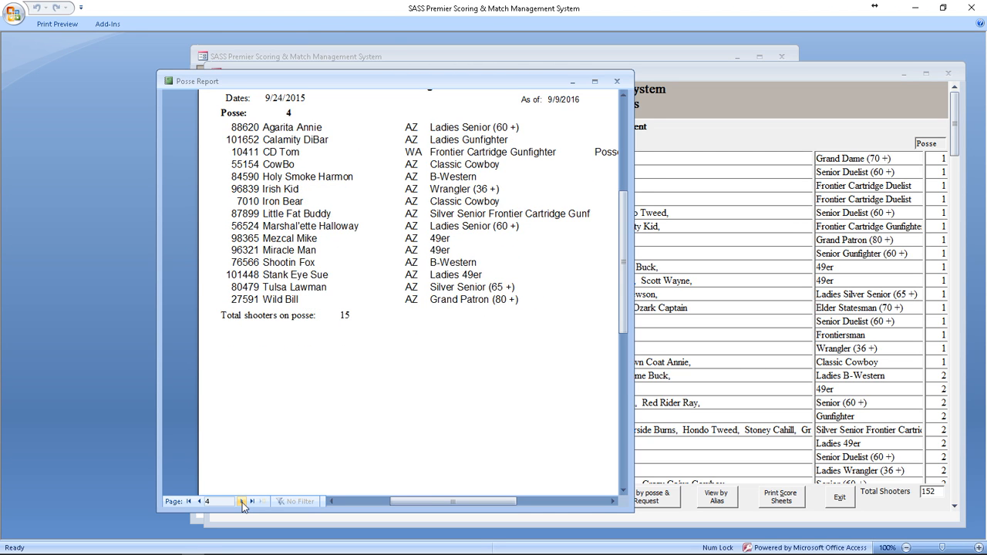
pyautogui.click(199, 502)
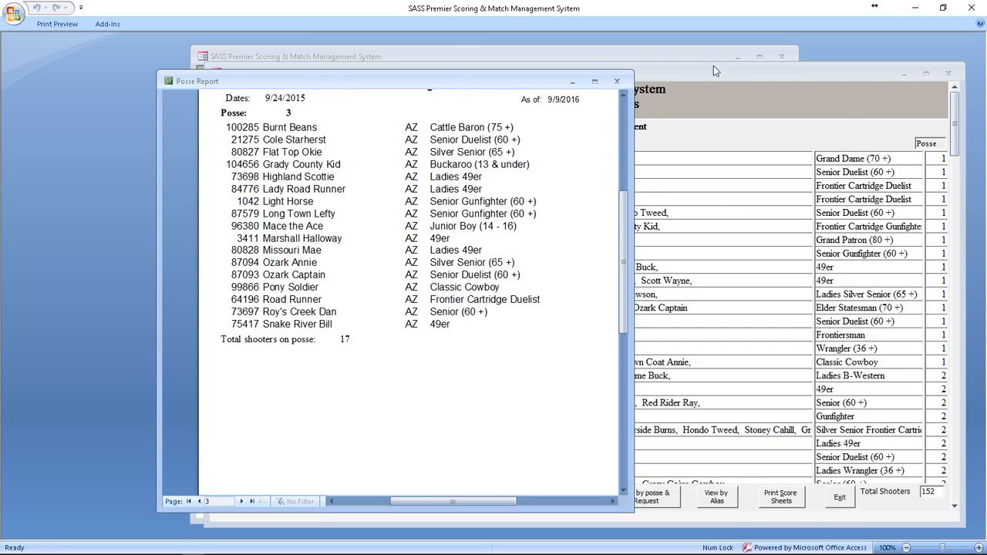
# Reassign posse 3's Senior Gunfighter (60 +) shooter who has no companion request to posse 4.
pyautogui.click(779, 74)
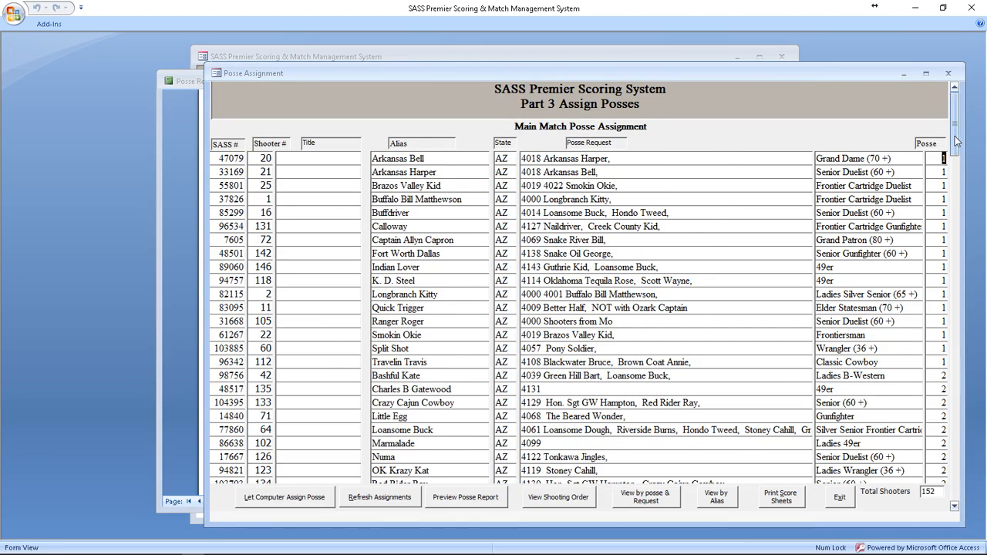
pyautogui.moveTo(954, 135); pyautogui.dragTo(955, 232)
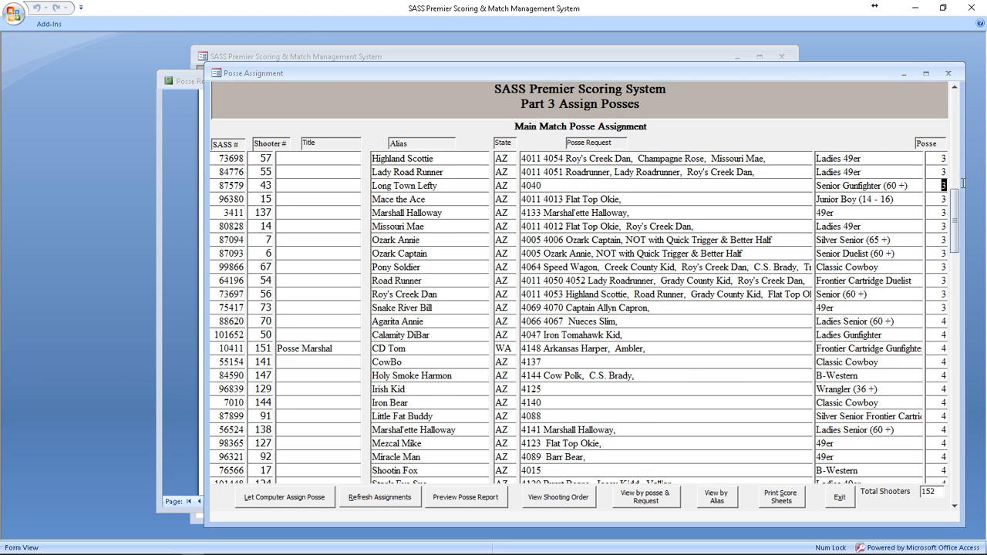
pyautogui.click(942, 199)
# Preview the posse report again, enlarged and widened, and check each posse's shooters and total from posse 1 through 8.
pyautogui.click(471, 499)
pyautogui.moveTo(201, 78); pyautogui.dragTo(404, 67)
pyautogui.click(318, 167)
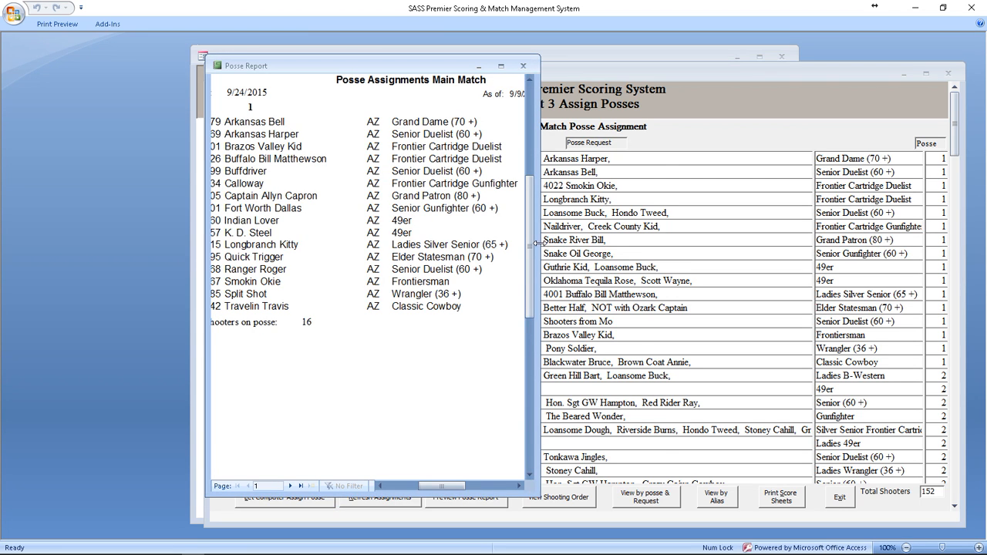
pyautogui.moveTo(538, 244); pyautogui.dragTo(665, 244)
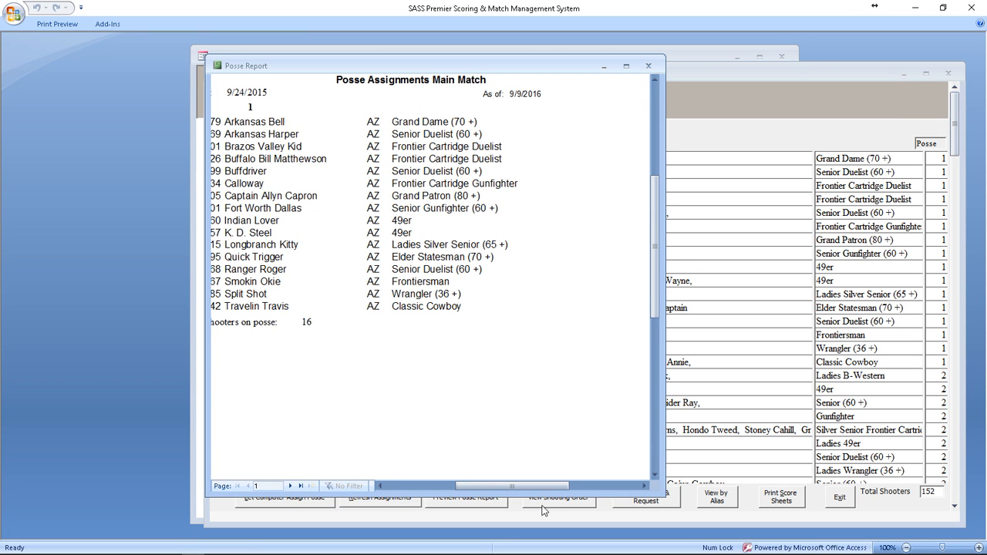
pyautogui.moveTo(539, 486); pyautogui.dragTo(519, 486)
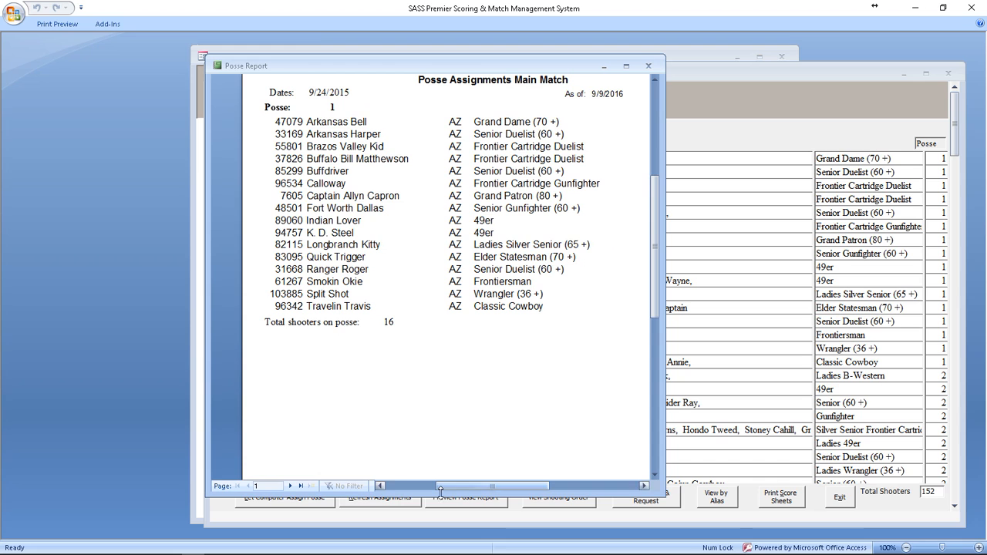
pyautogui.click(290, 486)
pyautogui.click(291, 486)
pyautogui.click(290, 486)
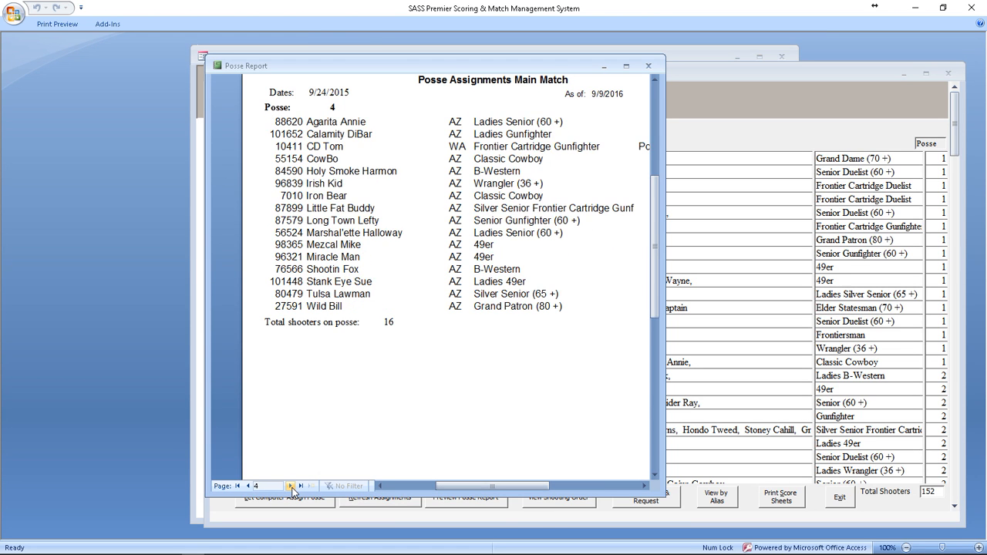
pyautogui.click(291, 487)
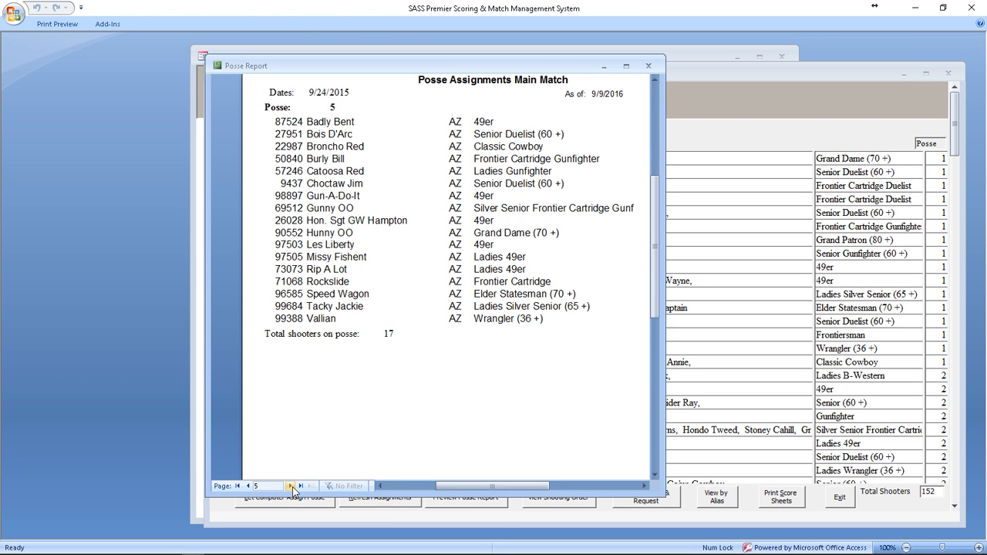
pyautogui.click(291, 487)
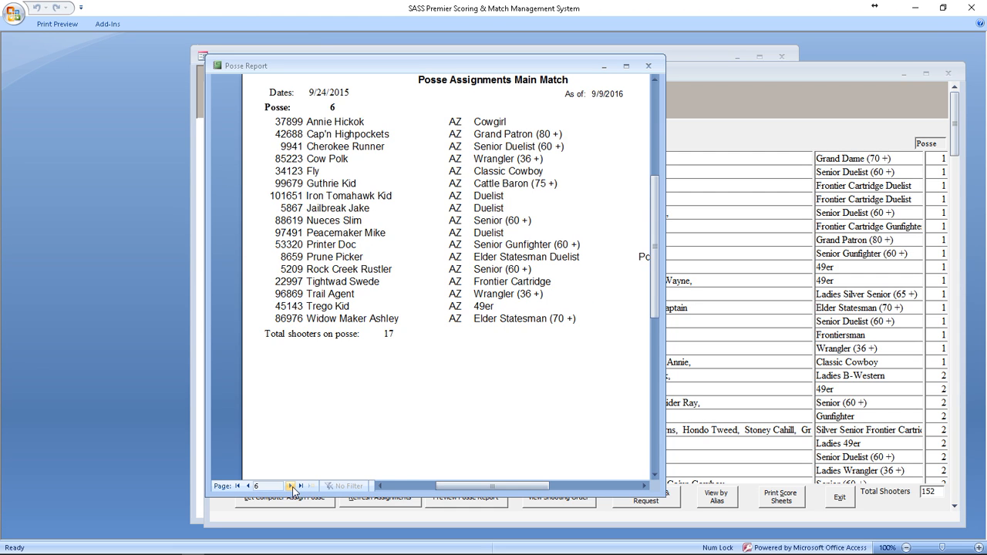
pyautogui.click(291, 486)
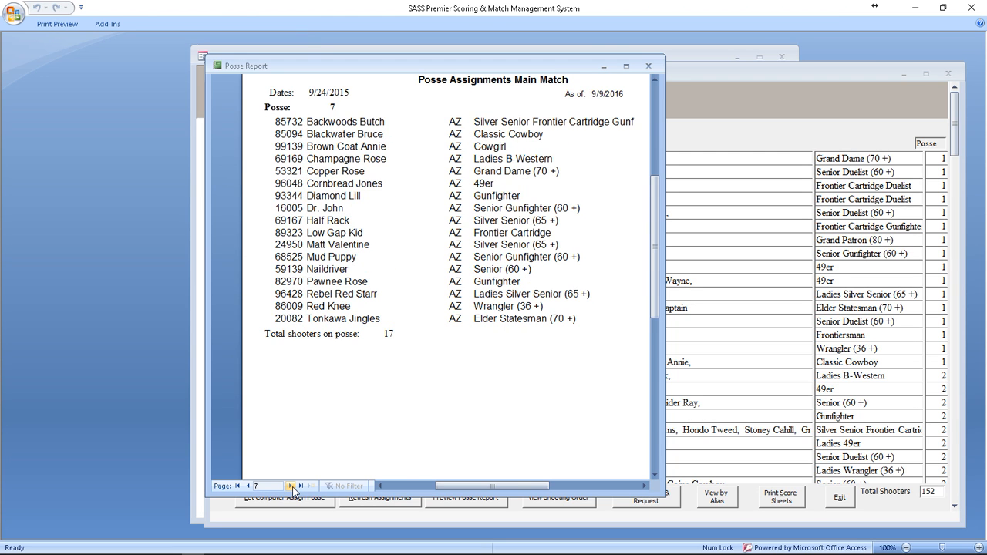
pyautogui.click(290, 486)
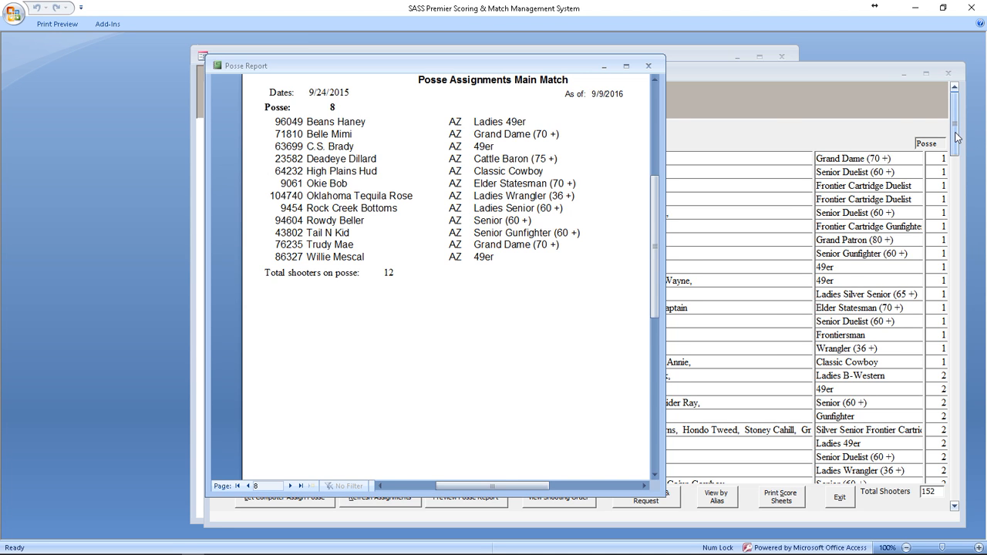
# Move posse 5's first-listed 49er and posse 6's Classic Cowboy without a companion request to posse 8.
pyautogui.moveTo(956, 137); pyautogui.dragTo(974, 298)
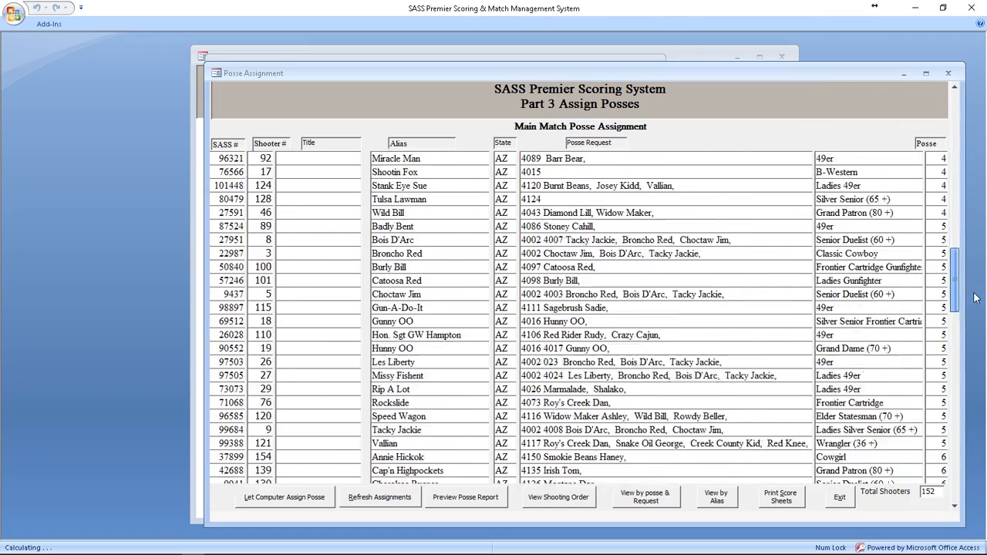
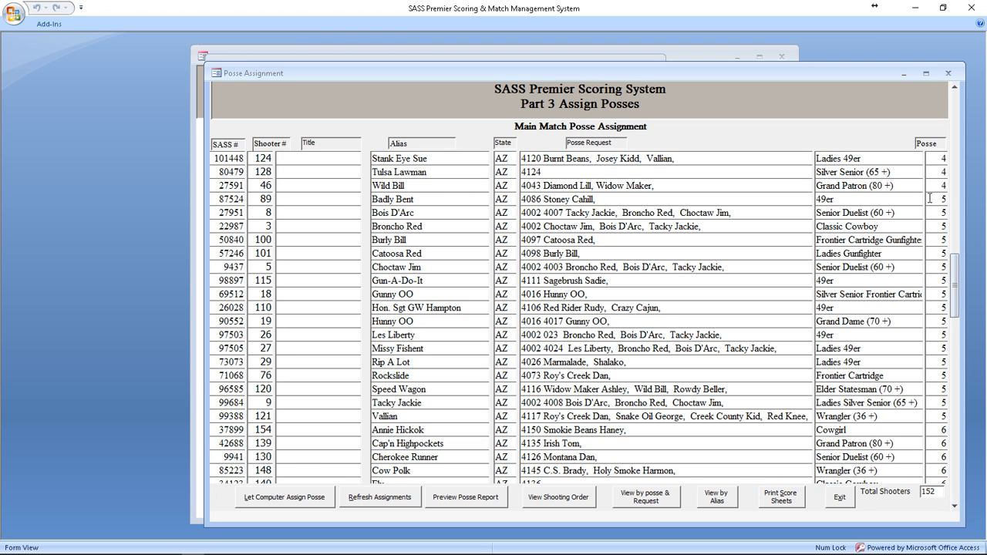
pyautogui.click(933, 196)
pyautogui.write('8')
pyautogui.scroll(-3, 938, 281)
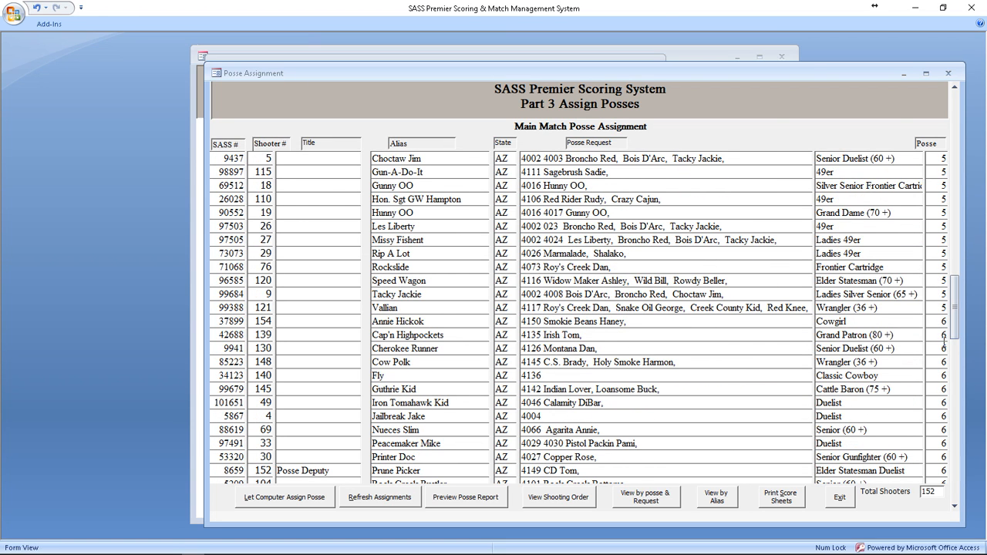
pyautogui.doubleClick(941, 375)
pyautogui.write('8')
# Reassign the first-listed shooter of posse 7, a Silver Senior Frontier Cartridge entry without a companion request, to posse 5.
pyautogui.scroll(-5, 956, 378)
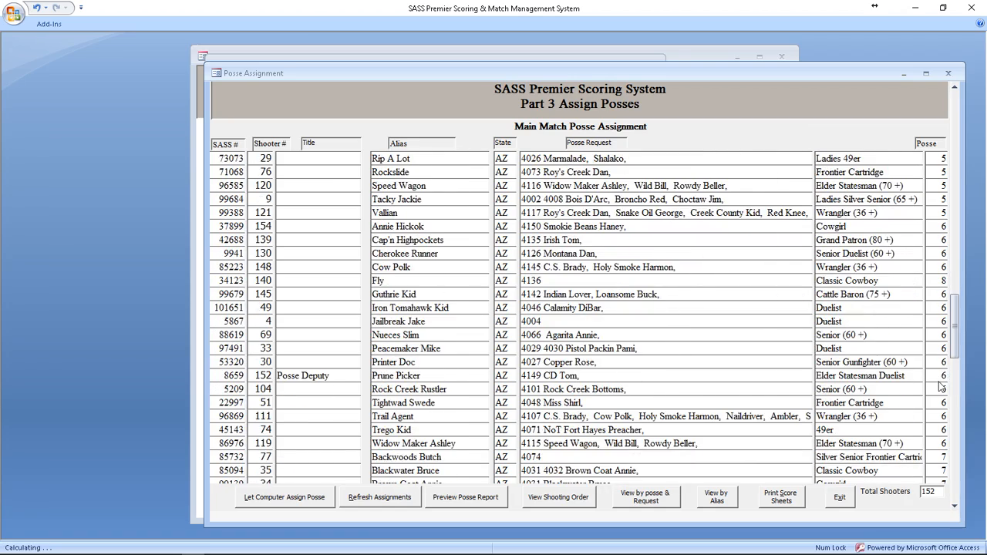
pyautogui.scroll(-2, 941, 383)
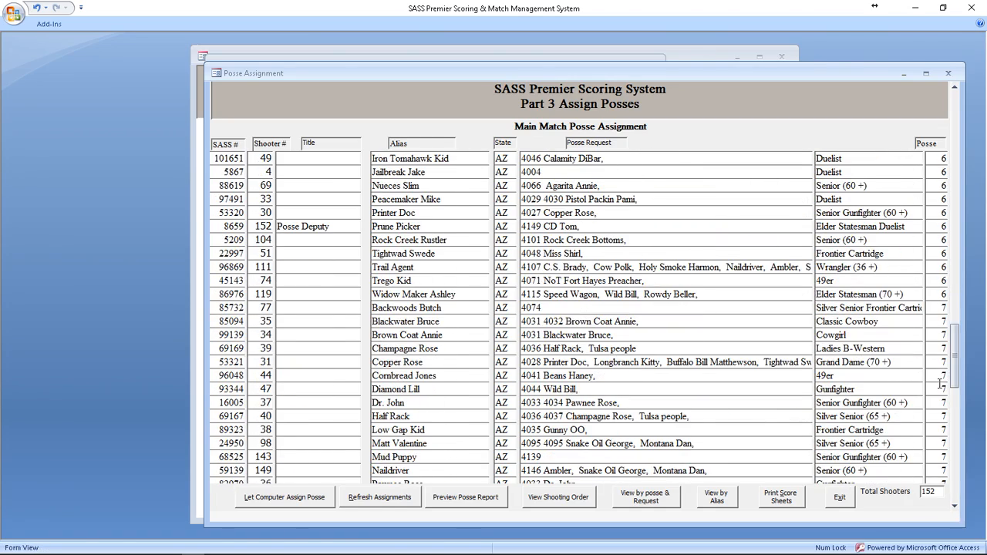
pyautogui.doubleClick(942, 307)
pyautogui.write('5')
# Preview the updated posse report, enlarge it, and check each posse's shooters and total from posse 1 through posse 11.
pyautogui.click(484, 498)
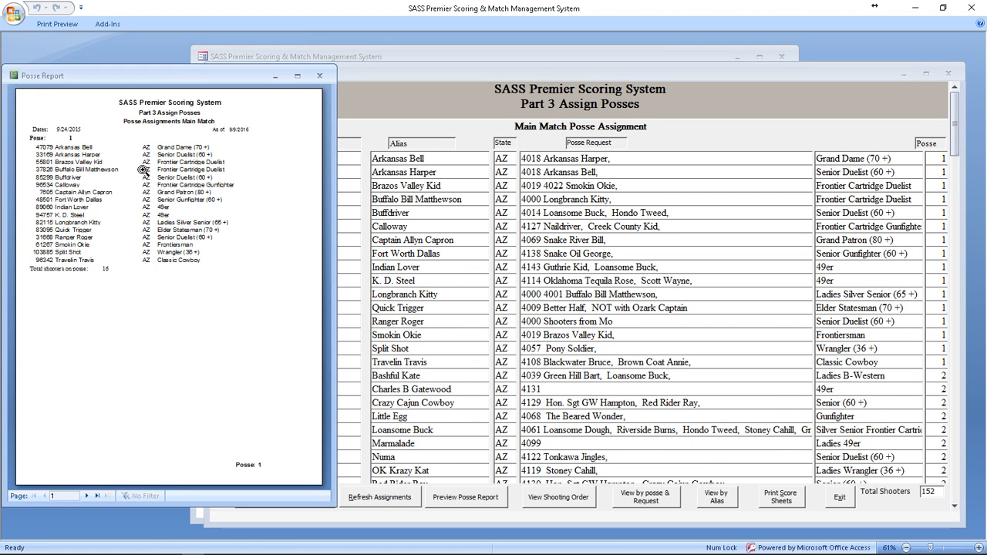
pyautogui.moveTo(135, 77); pyautogui.dragTo(324, 76)
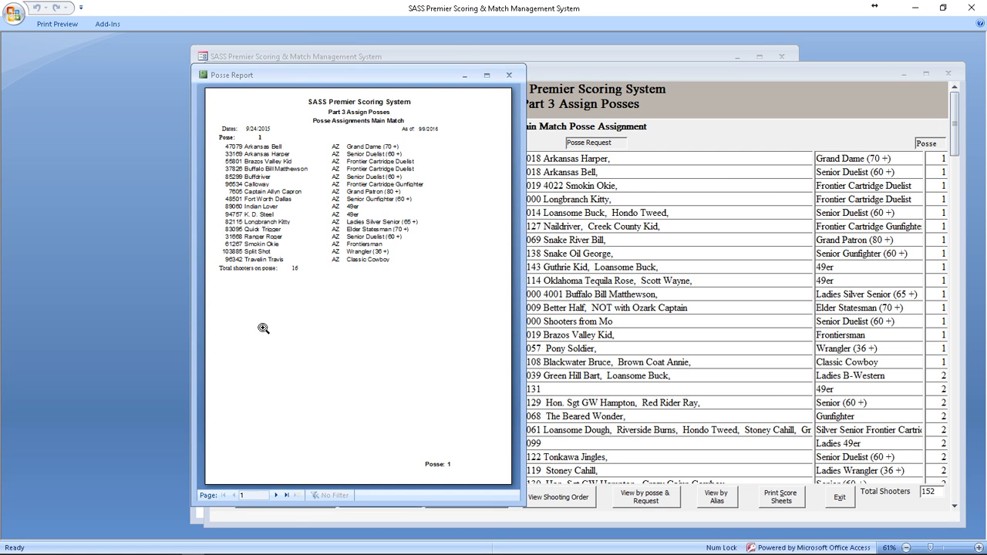
pyautogui.click(256, 222)
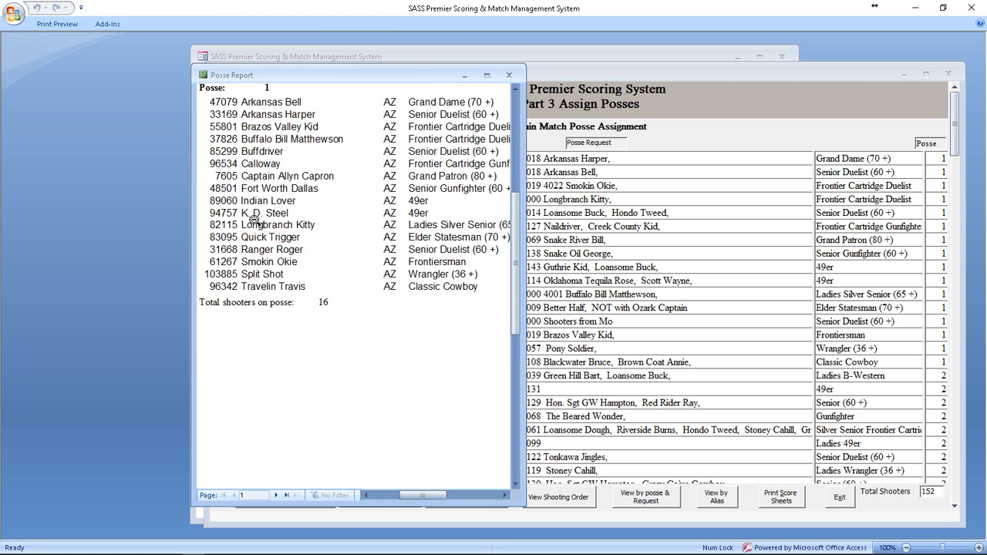
pyautogui.click(276, 495)
pyautogui.click(276, 496)
pyautogui.click(276, 496)
pyautogui.click(276, 496)
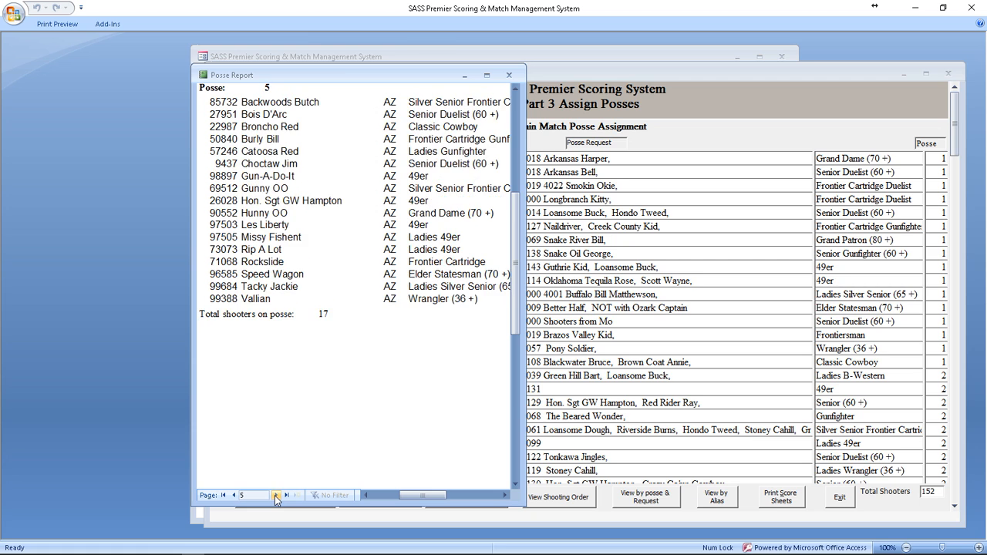
pyautogui.click(276, 496)
pyautogui.click(276, 496)
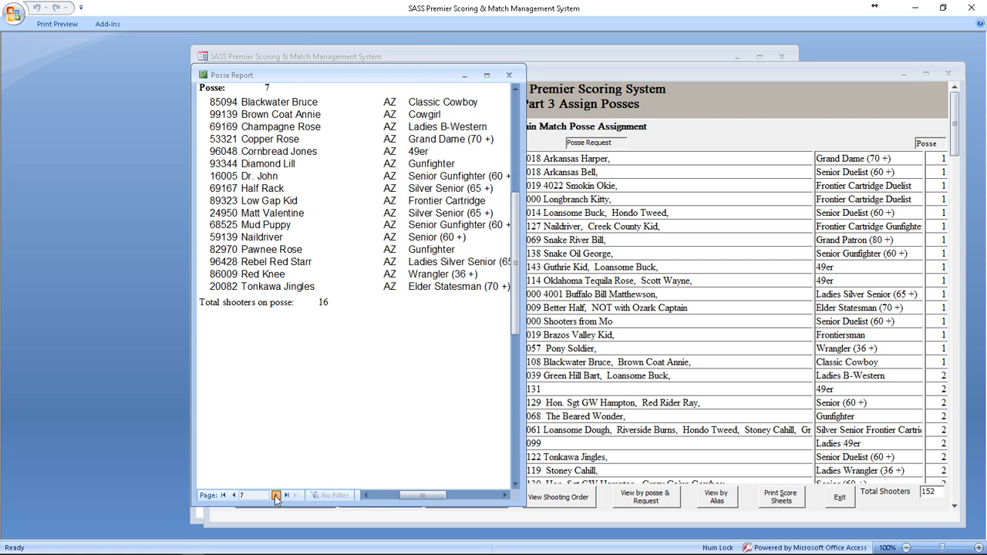
pyautogui.click(277, 496)
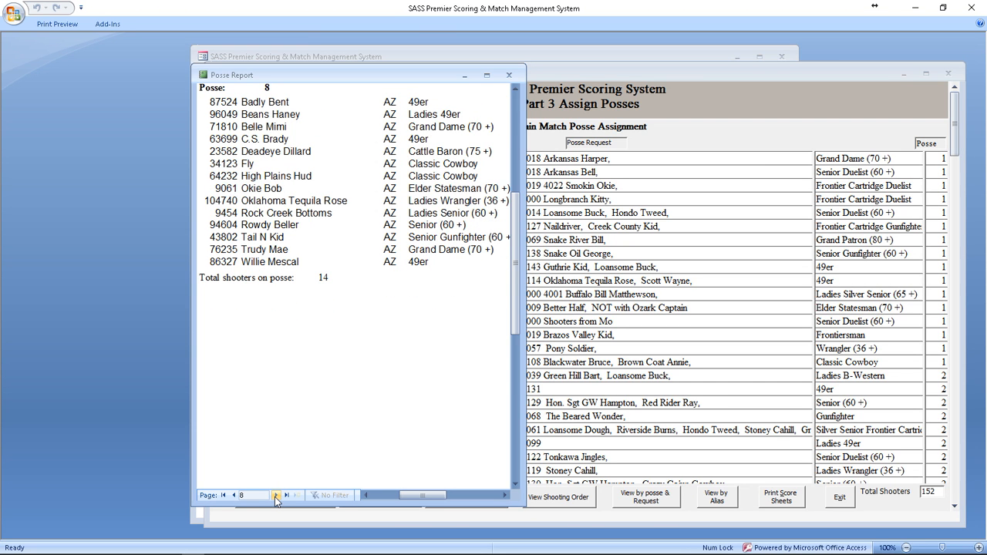
pyautogui.click(276, 496)
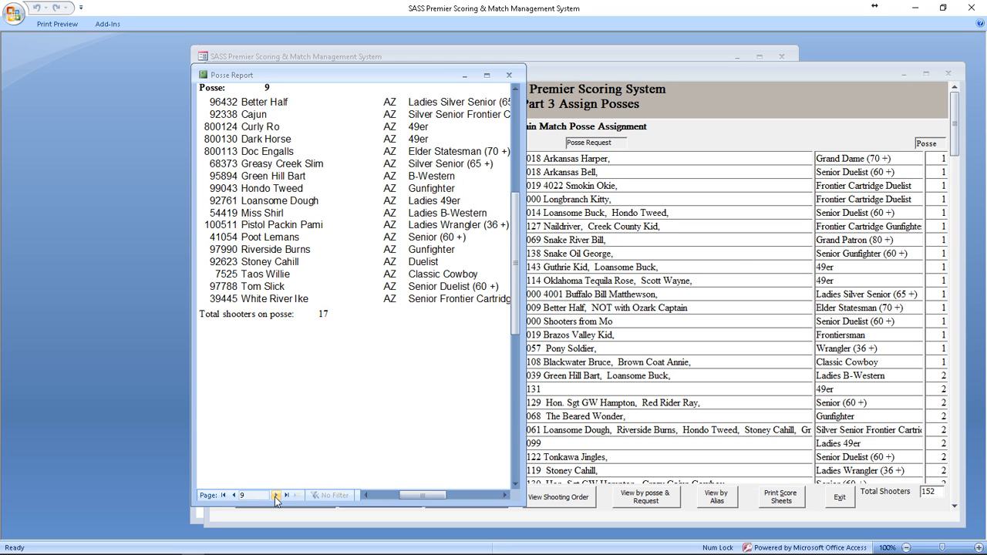
pyautogui.click(276, 495)
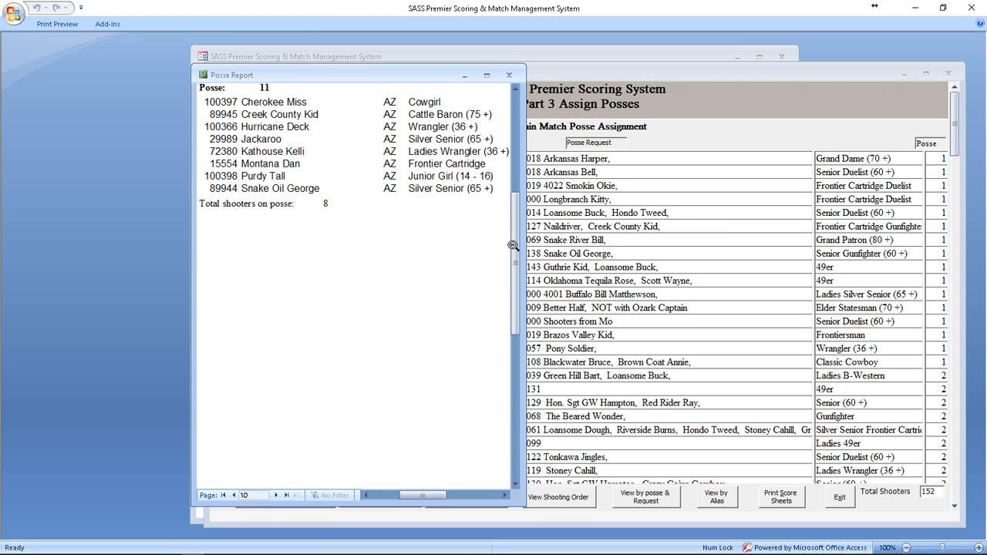
pyautogui.moveTo(515, 262); pyautogui.dragTo(509, 244)
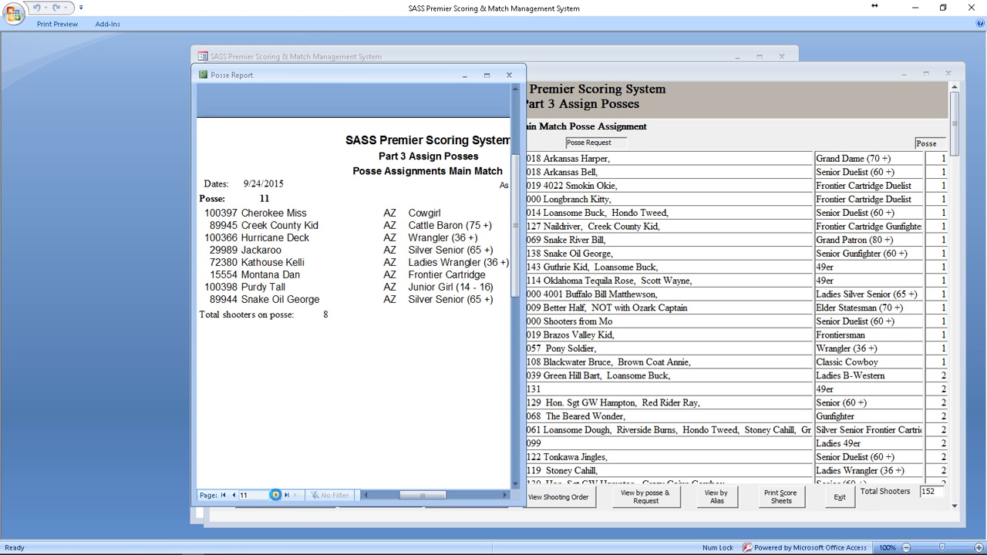
# Check the report's overall totals page, then compare posse 11 with posses 9 through 6 for shooters to move.
pyautogui.click(277, 495)
pyautogui.click(233, 496)
pyautogui.click(233, 496)
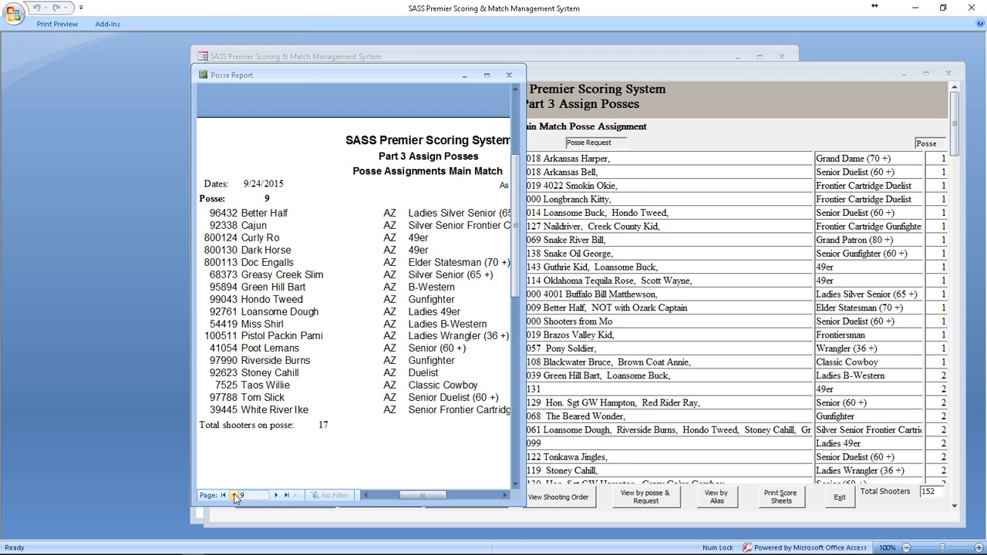
pyautogui.click(276, 495)
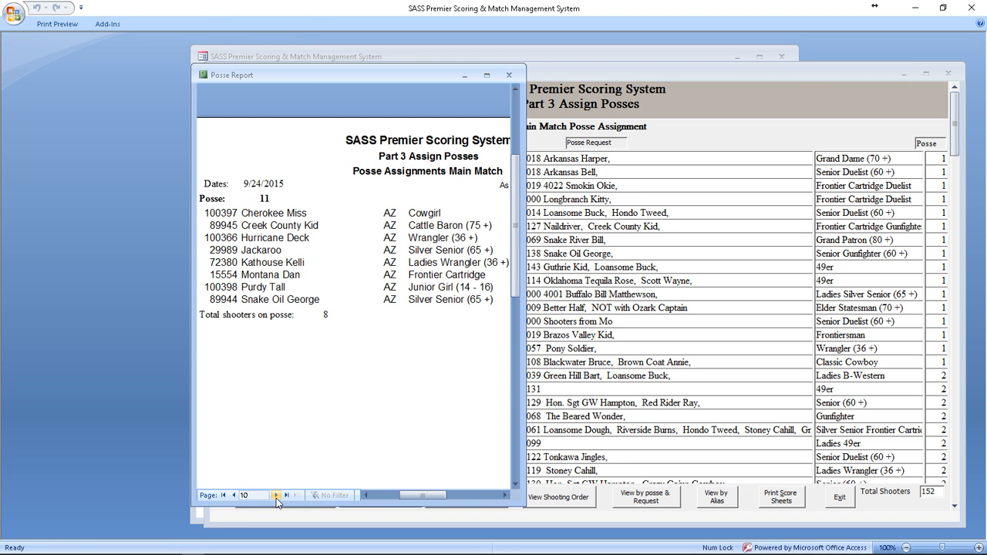
pyautogui.click(233, 496)
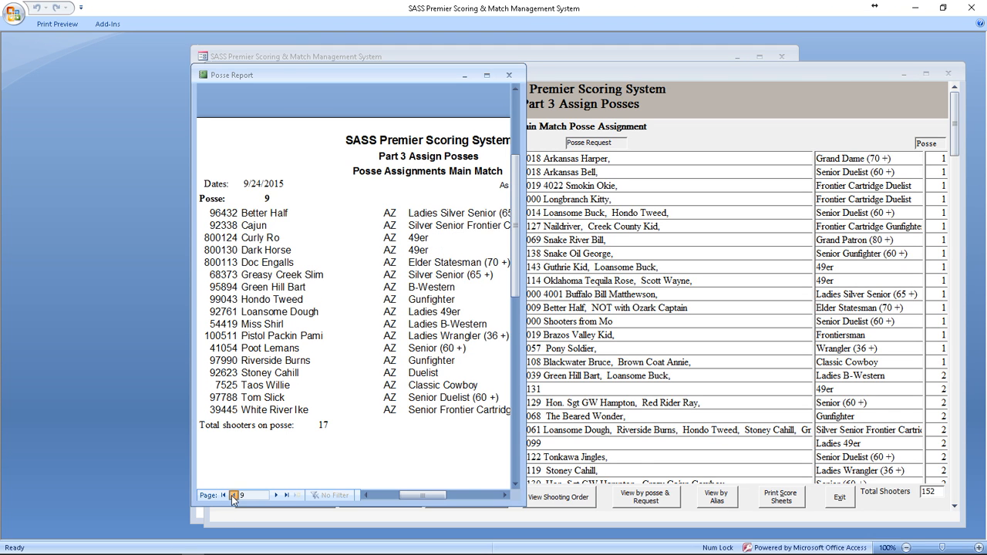
pyautogui.doubleClick(231, 495)
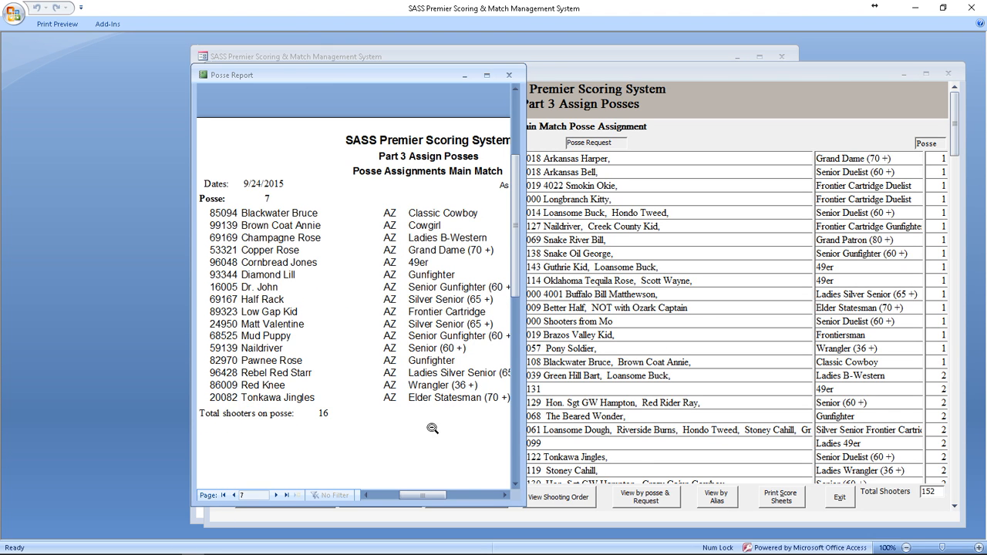
pyautogui.click(233, 496)
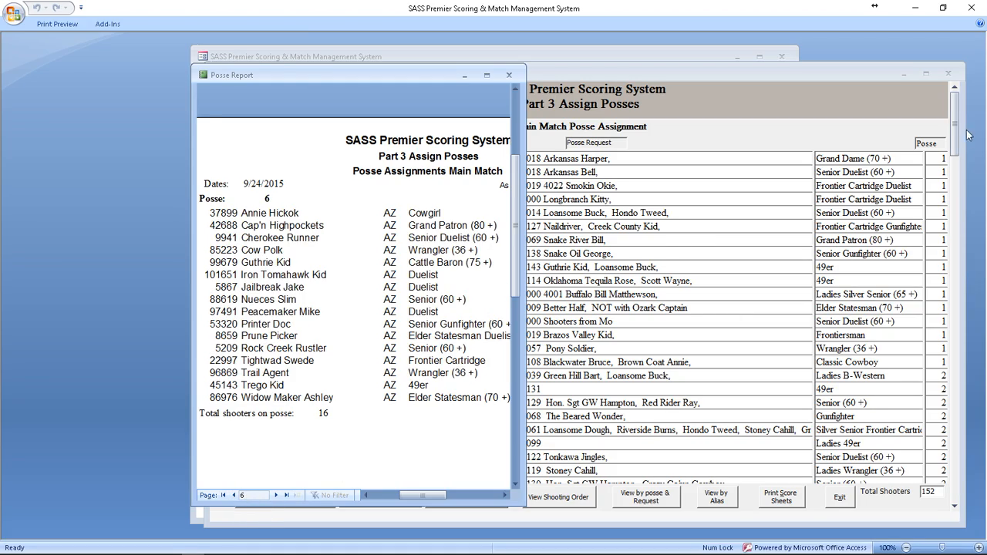
# Move posse 9's Senior Duelist (60 +) without a companion request and its Ladies Wrangler (36 +) shooter to posse 11.
pyautogui.moveTo(957, 136); pyautogui.dragTo(960, 472)
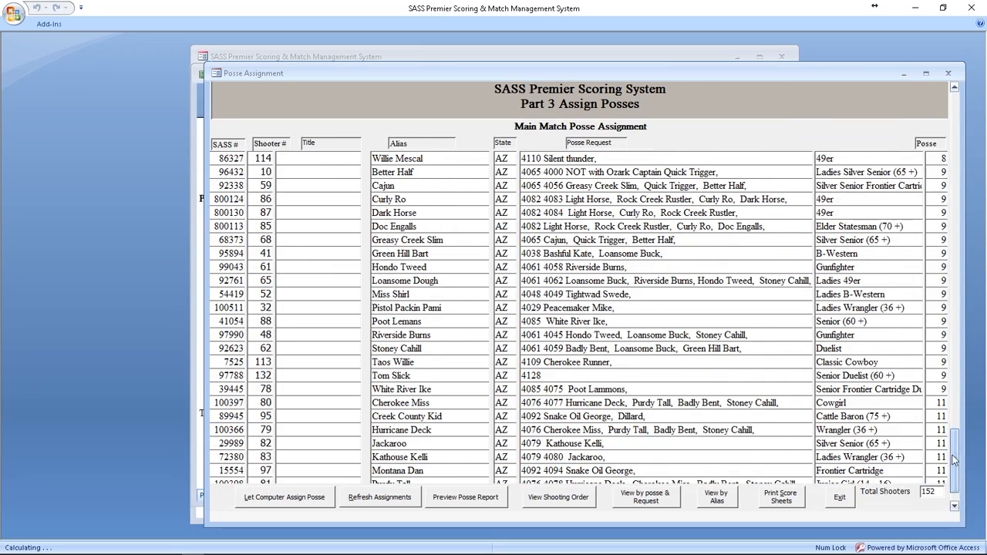
pyautogui.click(929, 374)
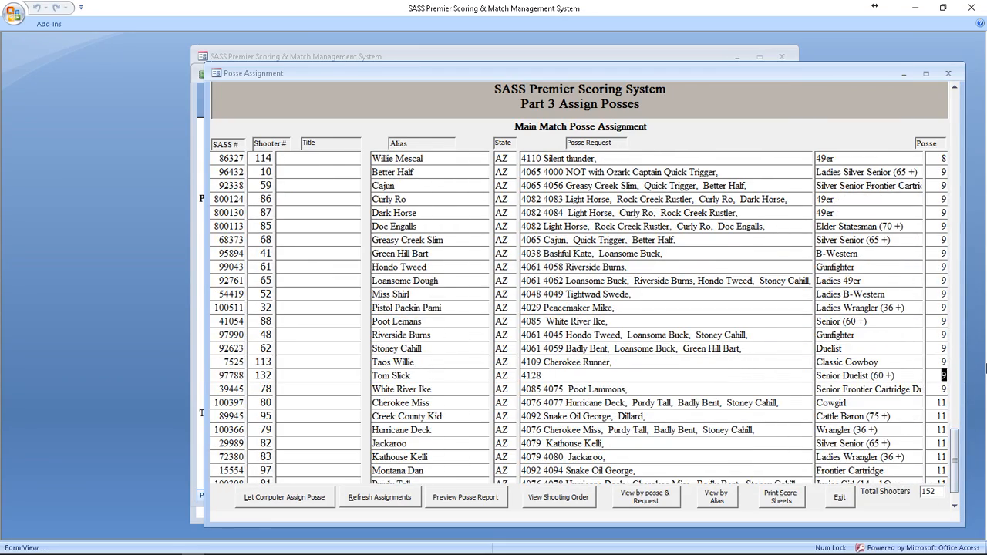
pyautogui.write('11')
pyautogui.press('Return')
pyautogui.click(941, 308)
pyautogui.press('Down')
# Preview the posse report again and check the posses from 1 through 11, enlarging the page from posse 8 onward.
pyautogui.click(467, 496)
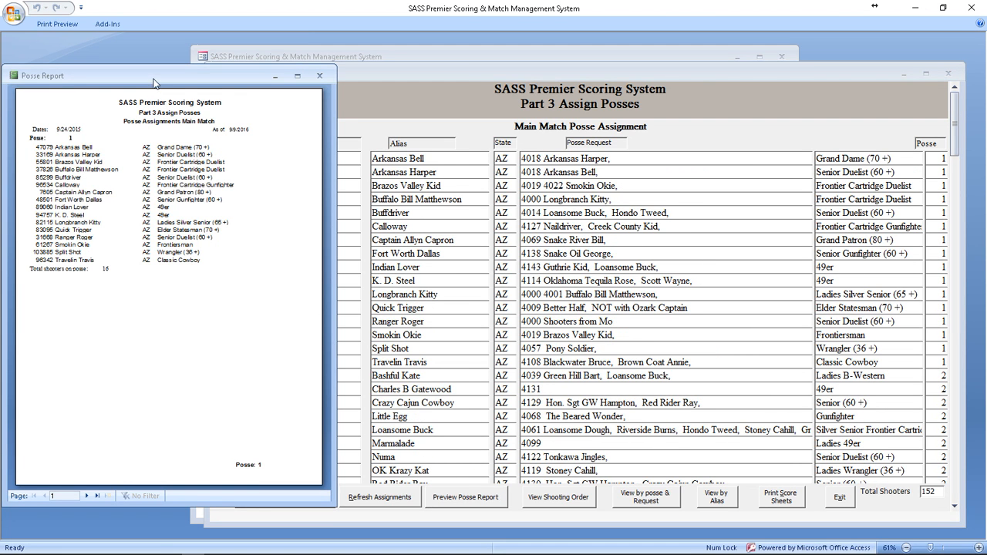
pyautogui.moveTo(156, 82); pyautogui.dragTo(327, 84)
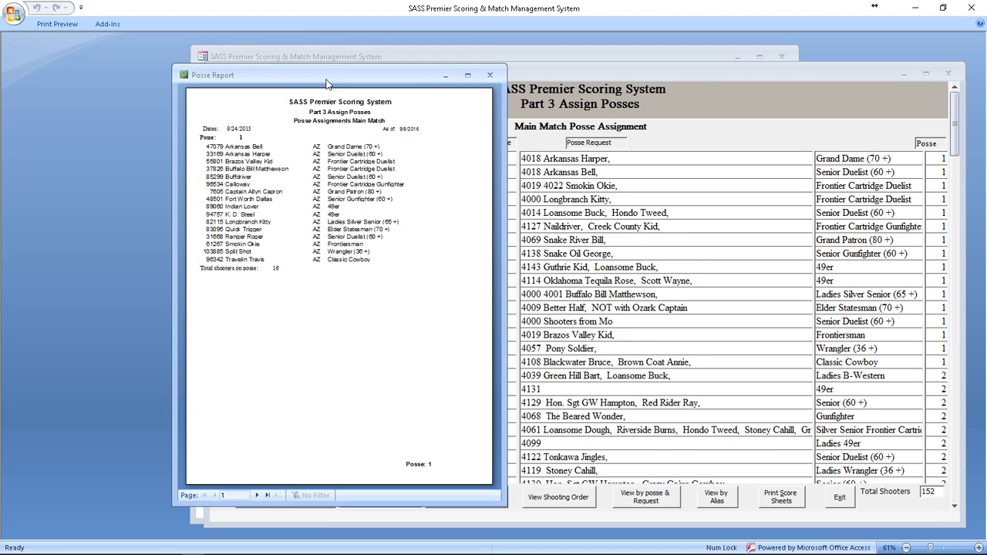
pyautogui.click(258, 495)
pyautogui.click(257, 495)
pyautogui.click(258, 495)
pyautogui.click(257, 495)
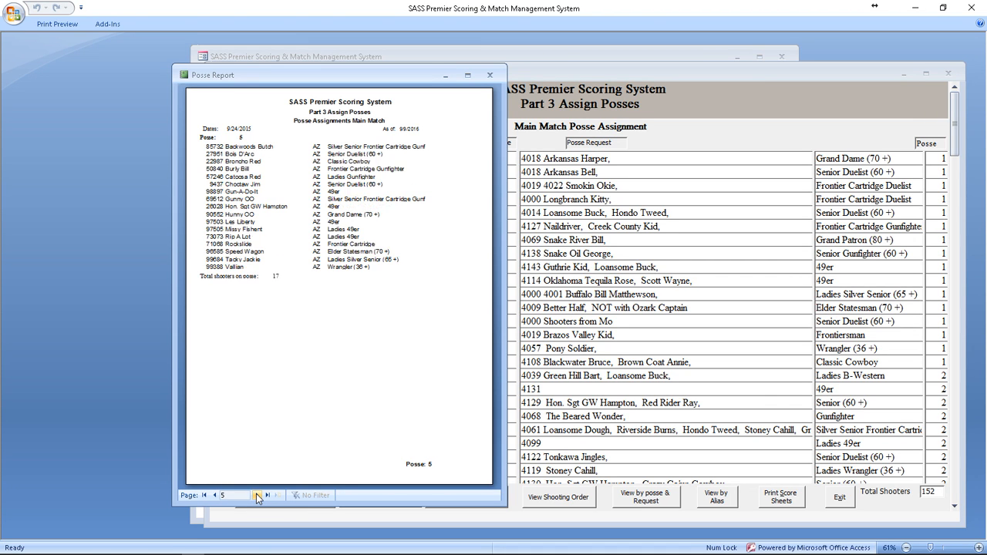
pyautogui.click(257, 495)
pyautogui.click(257, 495)
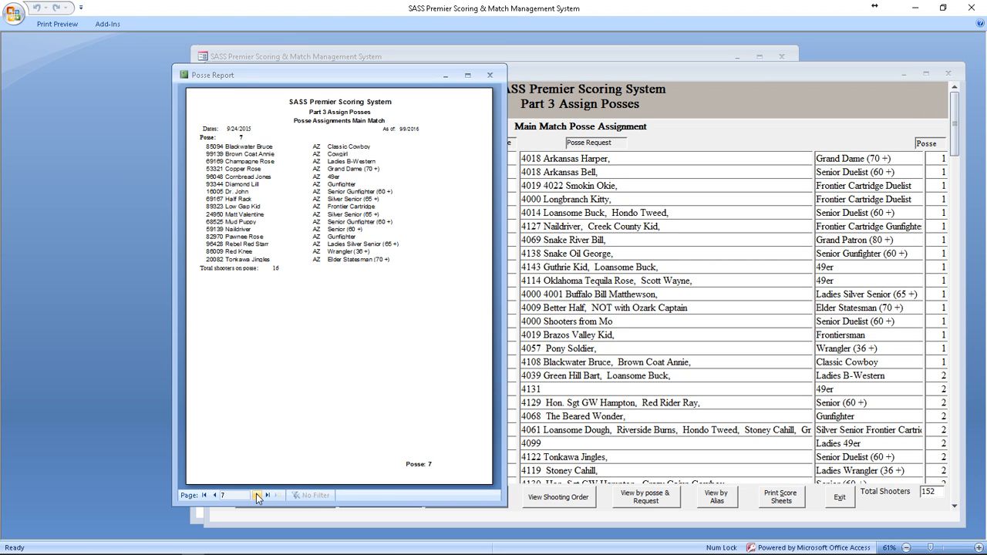
pyautogui.click(258, 495)
pyautogui.click(239, 141)
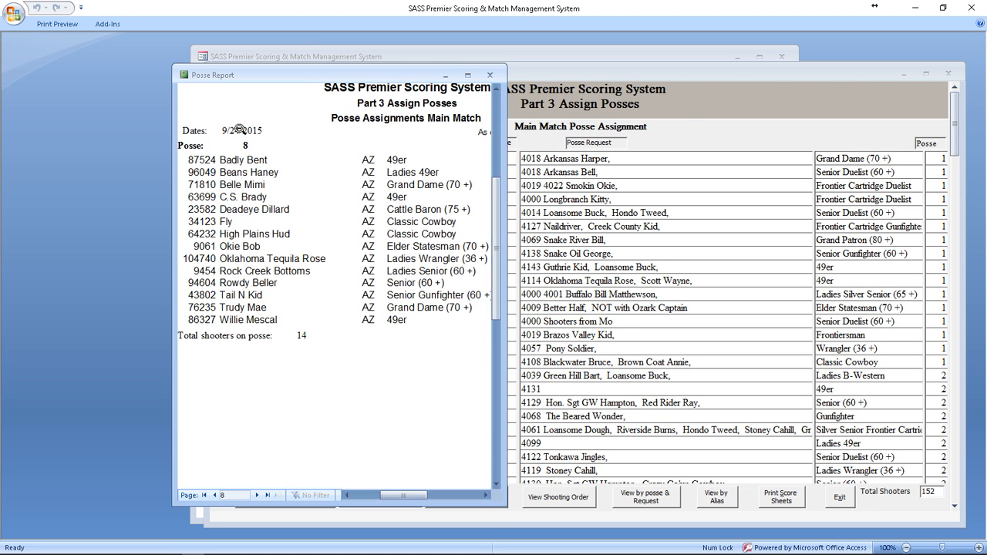
pyautogui.click(258, 495)
pyautogui.click(257, 496)
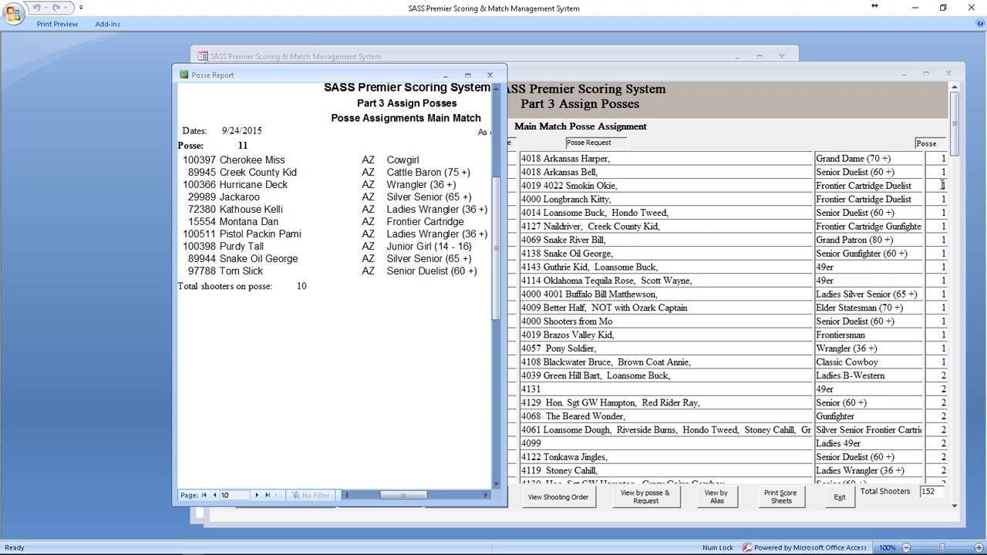
# Reassign posse 1's fourth-listed shooter, a Frontier Cartridge Duelist, to posse 11 and review the open report's overall totals.
pyautogui.click(941, 199)
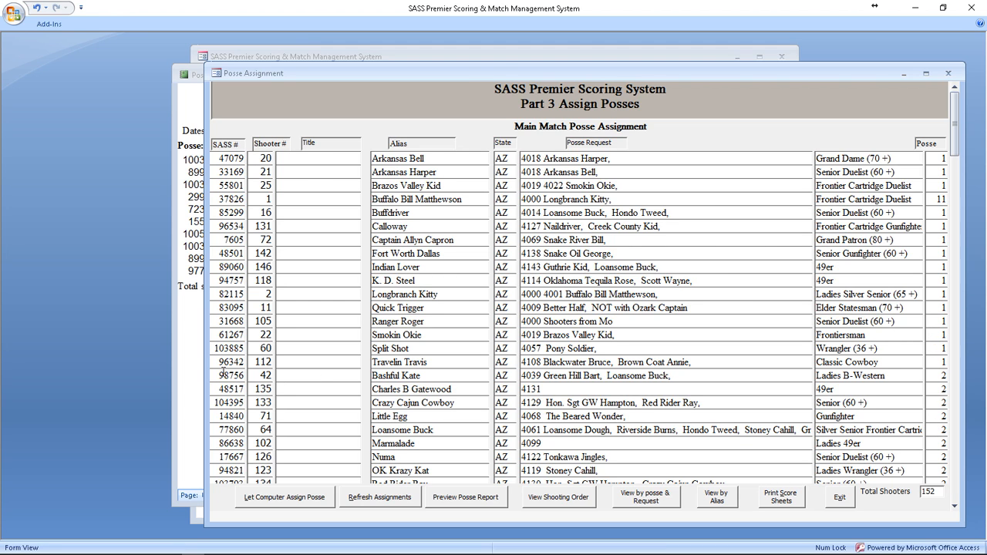
pyautogui.click(194, 351)
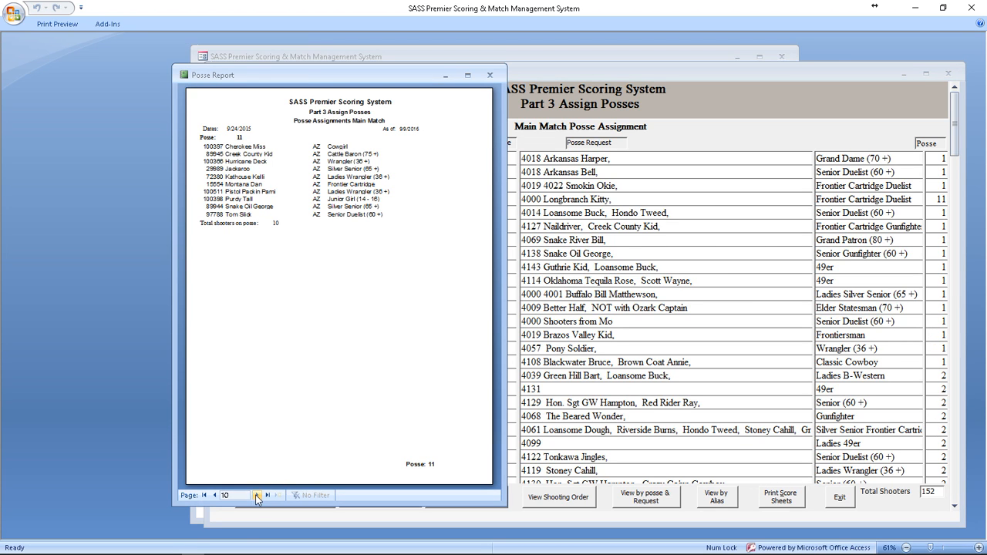
pyautogui.click(257, 496)
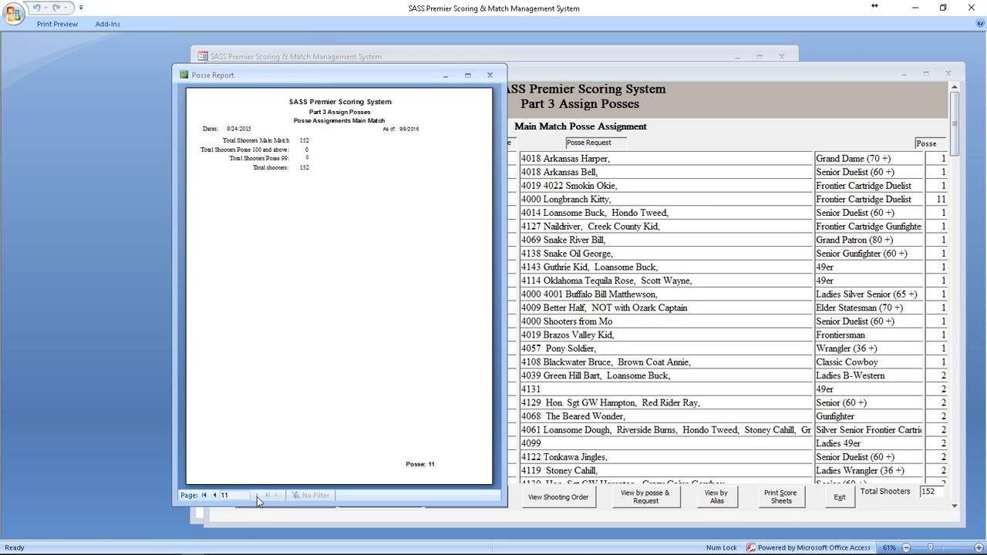
pyautogui.click(205, 496)
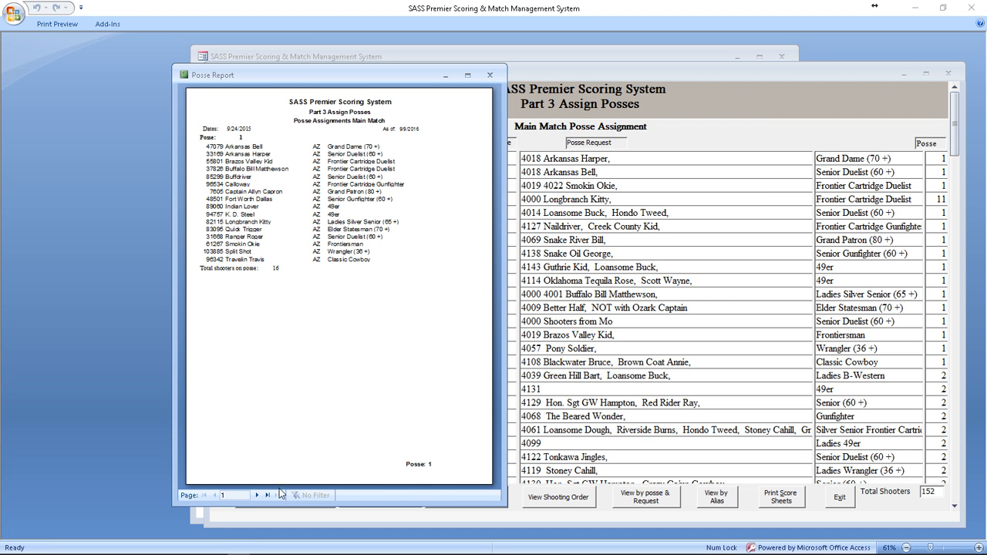
# Reassign posse 2's Gunfighter shooter to posse 11.
pyautogui.scroll(-2, 929, 430)
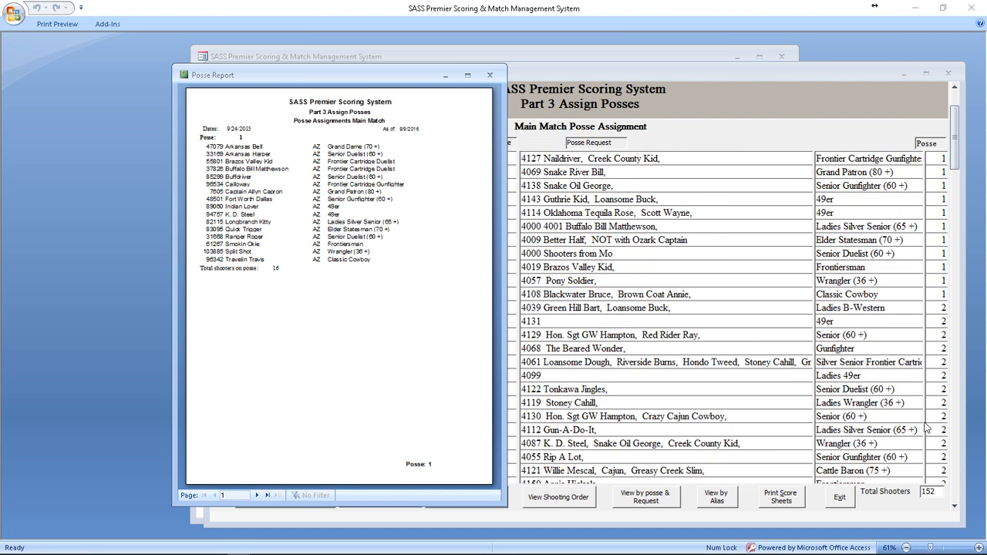
pyautogui.moveTo(938, 403); pyautogui.dragTo(947, 404)
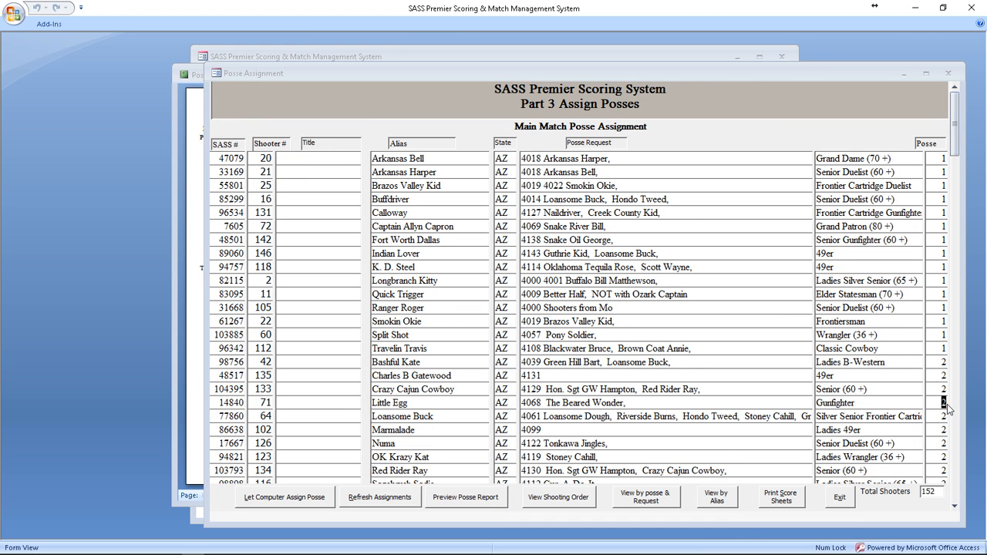
pyautogui.write('11')
pyautogui.press('Return')
# Preview the refreshed posse report, check posses 1 through 6, and return to posse 5 in the enlarged view.
pyautogui.click(457, 498)
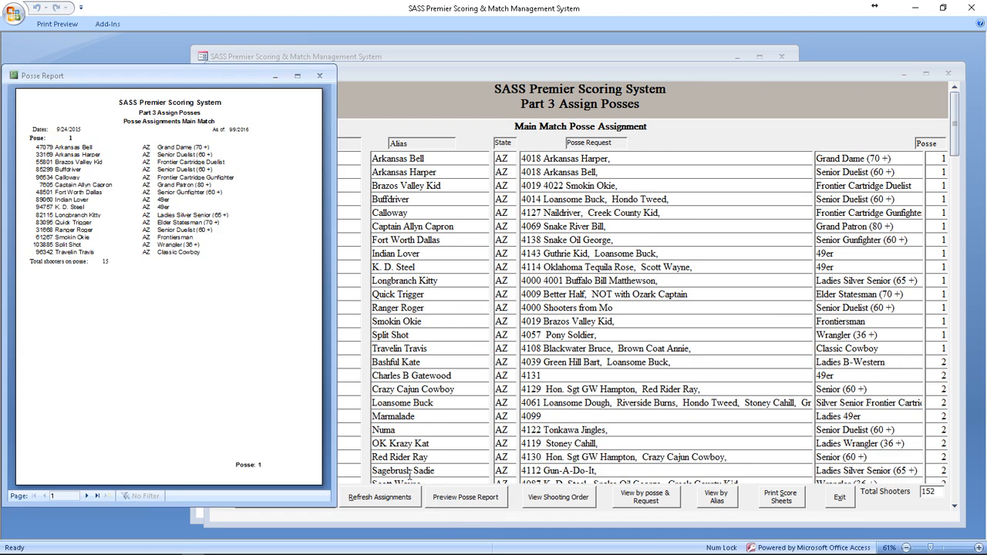
pyautogui.moveTo(133, 75); pyautogui.dragTo(316, 82)
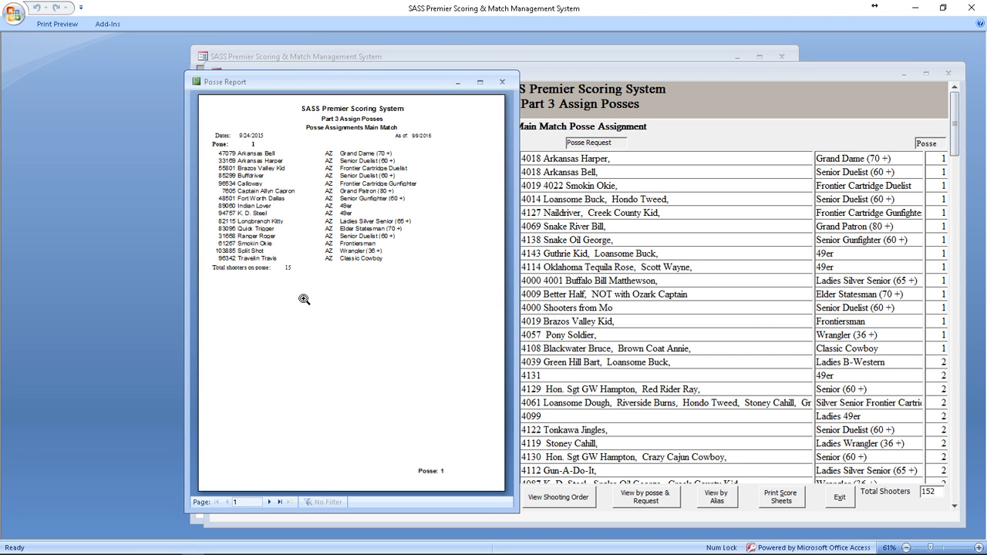
pyautogui.click(269, 502)
pyautogui.click(270, 502)
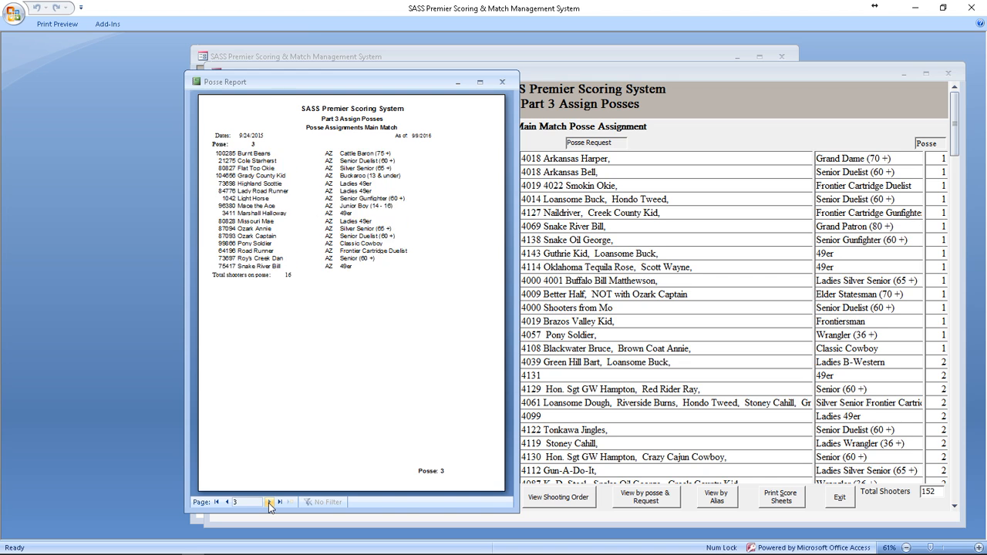
pyautogui.click(269, 501)
pyautogui.click(269, 502)
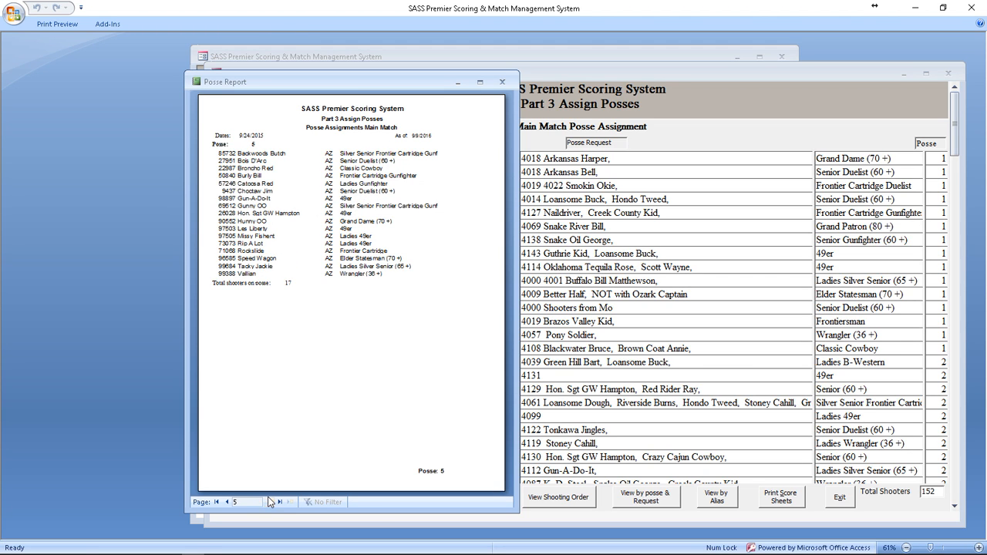
pyautogui.click(269, 502)
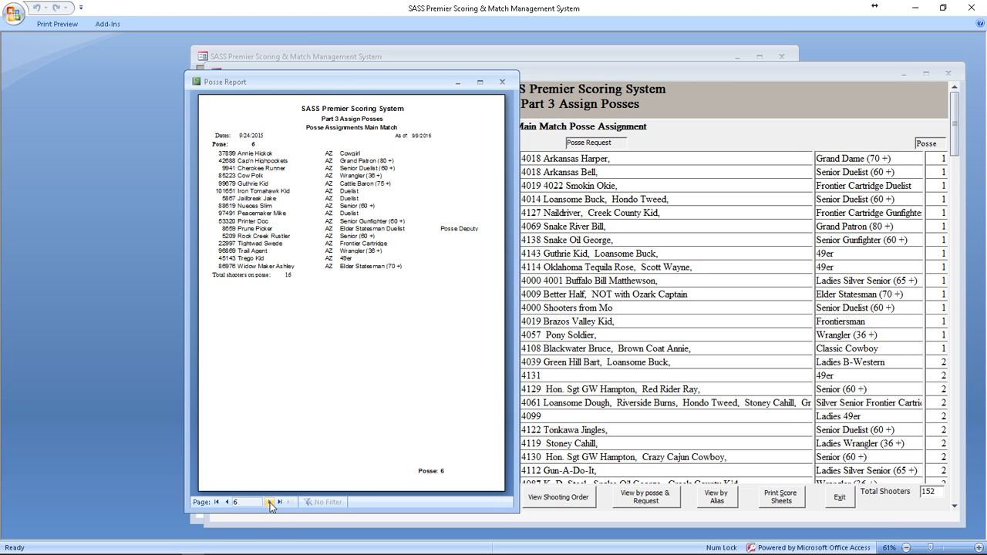
pyautogui.click(267, 130)
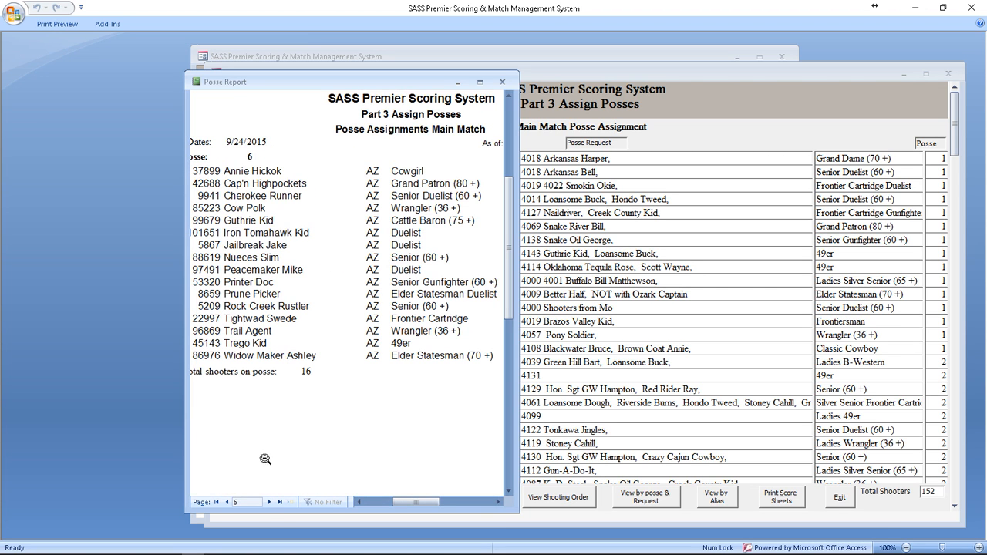
pyautogui.click(227, 502)
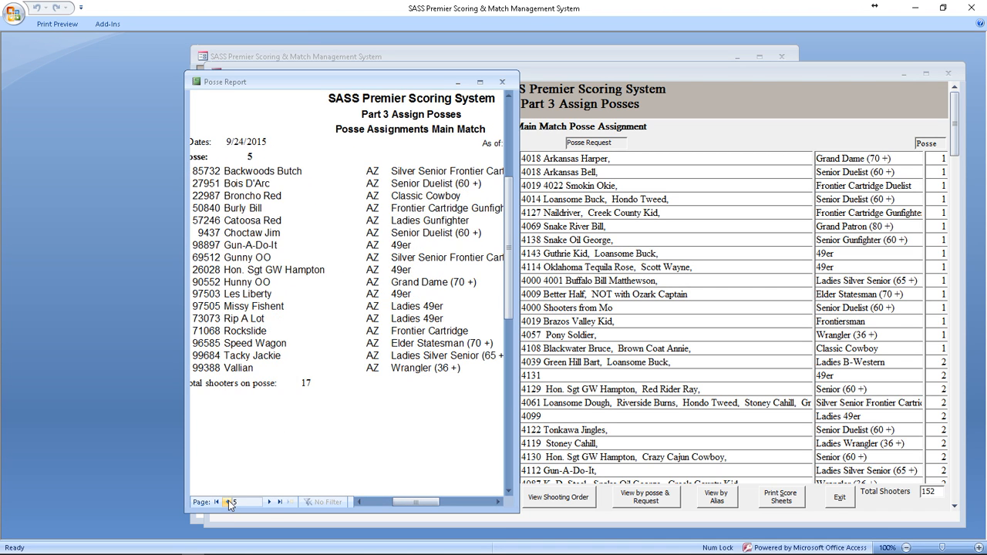
# Check the remaining posses in the enlarged report, from posse 5 through posse 11.
pyautogui.click(268, 502)
pyautogui.click(227, 502)
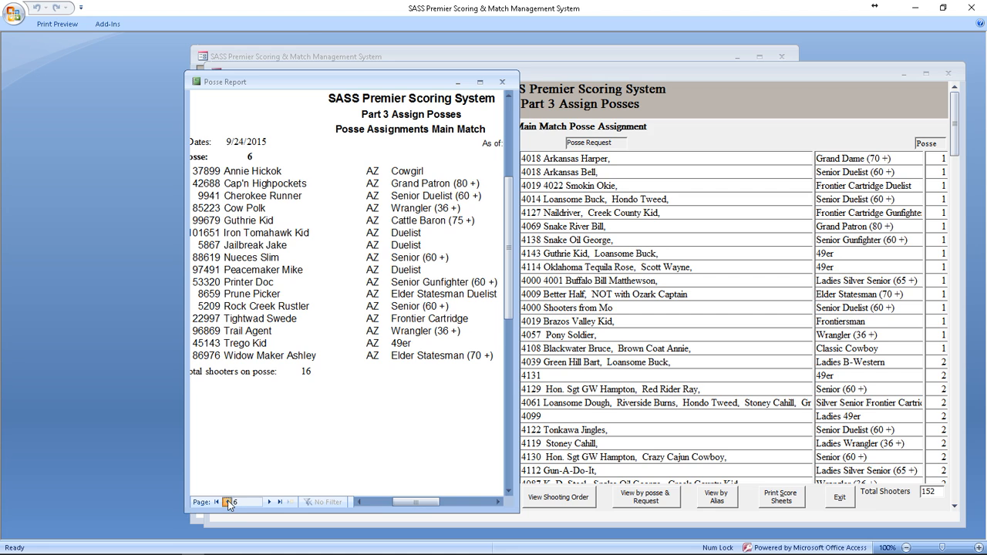
pyautogui.click(269, 502)
pyautogui.click(269, 502)
pyautogui.click(269, 502)
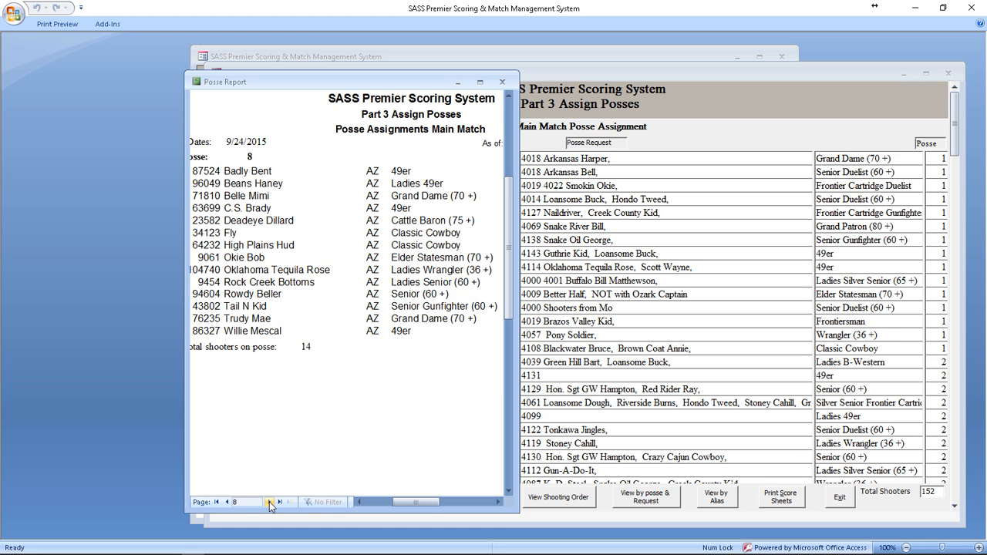
pyautogui.click(269, 502)
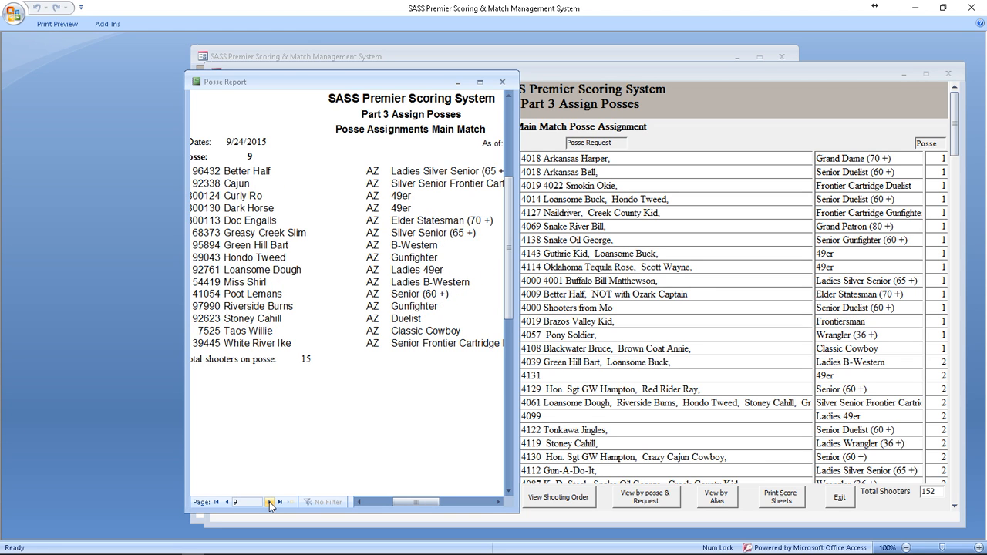
pyautogui.click(269, 502)
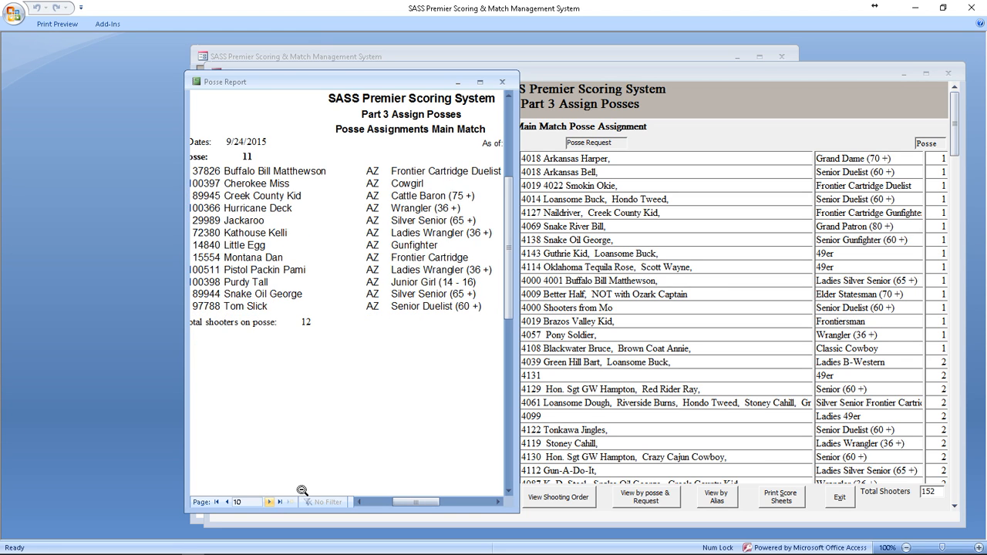
# Reassign posse 5's Grand Dame shooter and the 49er shooter listed directly above to posse 11.
pyautogui.moveTo(954, 131); pyautogui.dragTo(969, 300)
pyautogui.moveTo(933, 253); pyautogui.dragTo(958, 252)
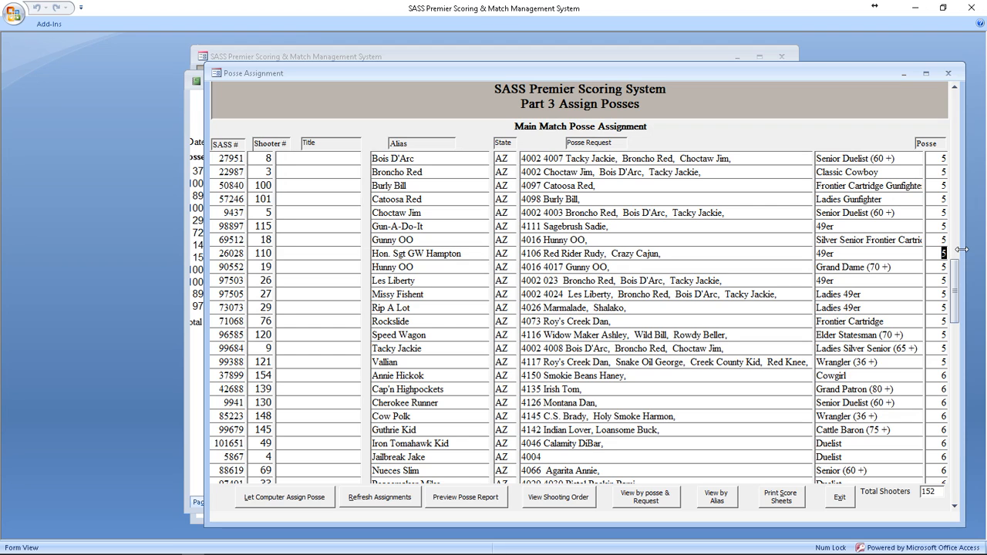
pyautogui.write('11')
pyautogui.press('Down')
pyautogui.write('11')
pyautogui.press('Down')
# Preview the refreshed posse report and check the posses from 1 onward, returning to posse 8.
pyautogui.click(475, 501)
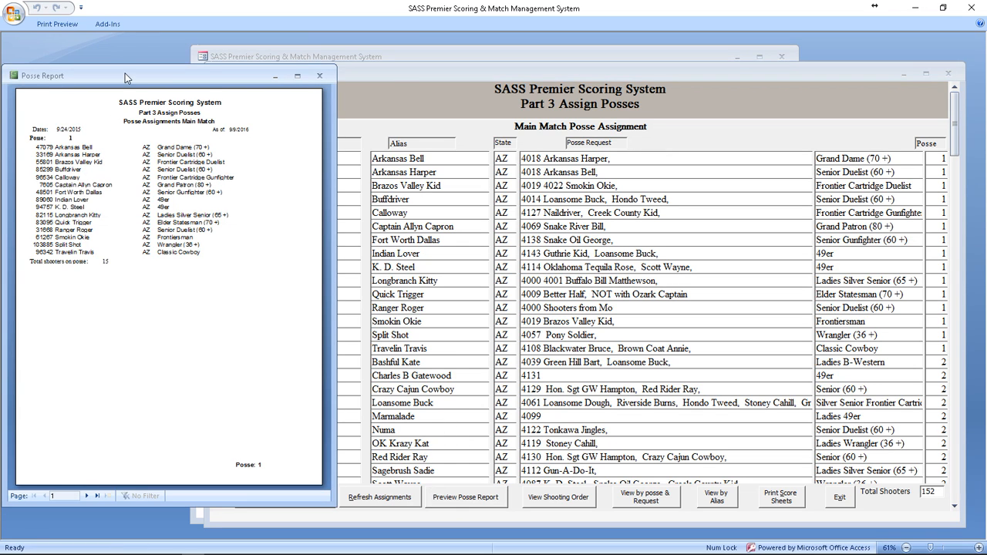
pyautogui.moveTo(126, 78); pyautogui.dragTo(326, 78)
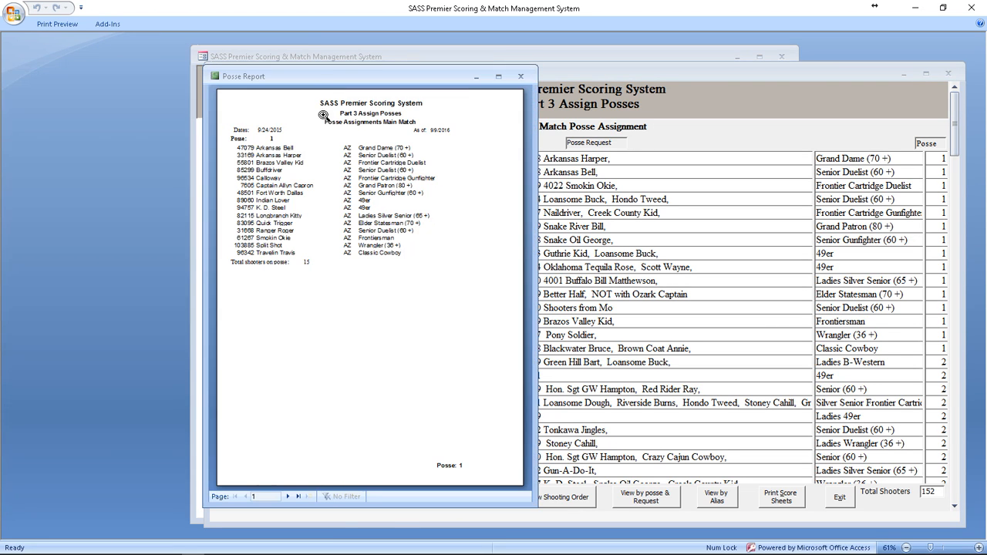
pyautogui.click(286, 497)
pyautogui.click(287, 497)
pyautogui.click(286, 496)
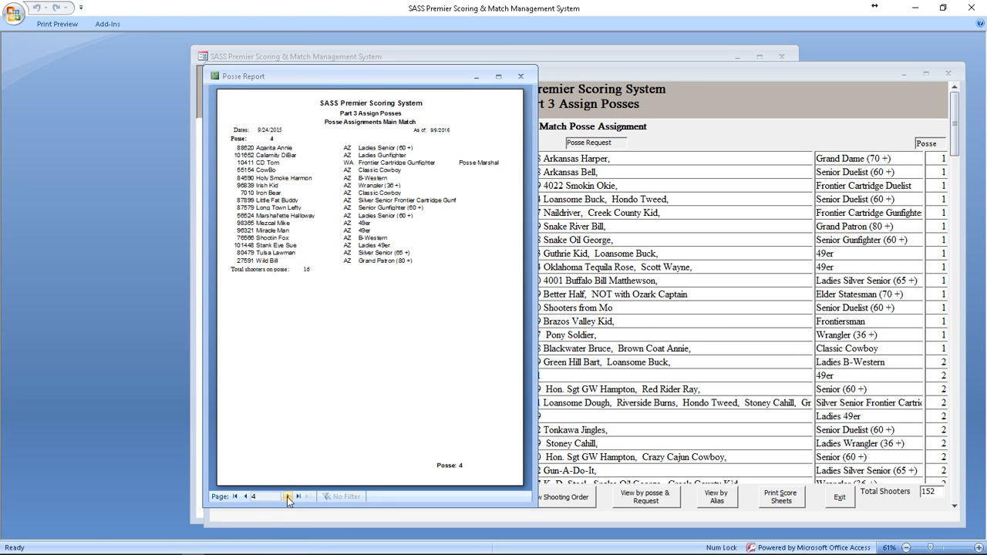
pyautogui.click(287, 496)
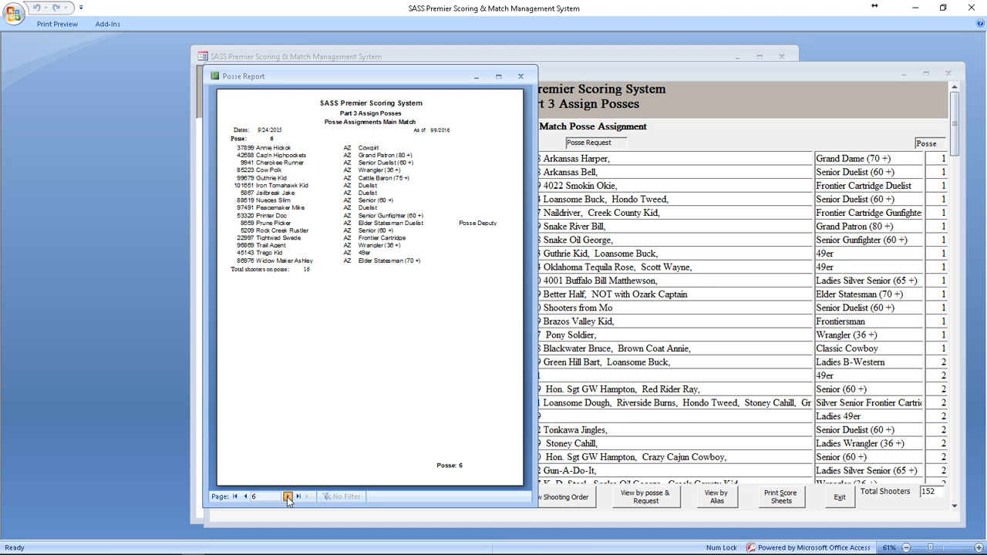
pyautogui.click(287, 497)
pyautogui.click(287, 497)
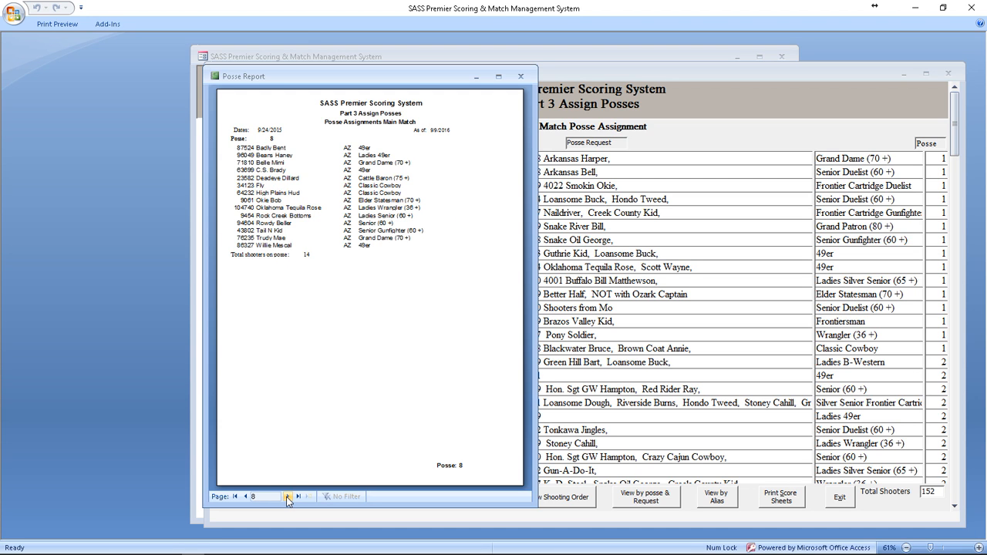
pyautogui.click(287, 496)
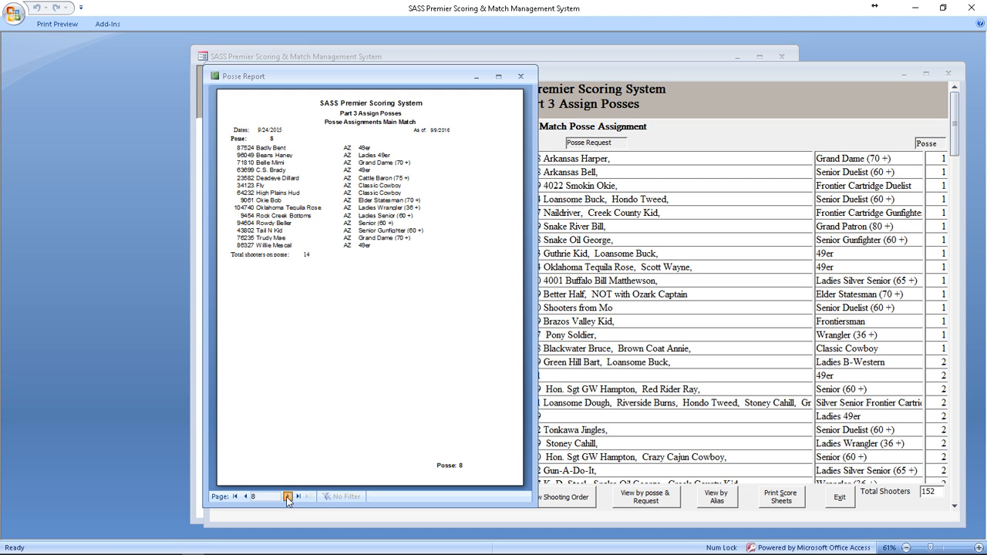
pyautogui.click(245, 495)
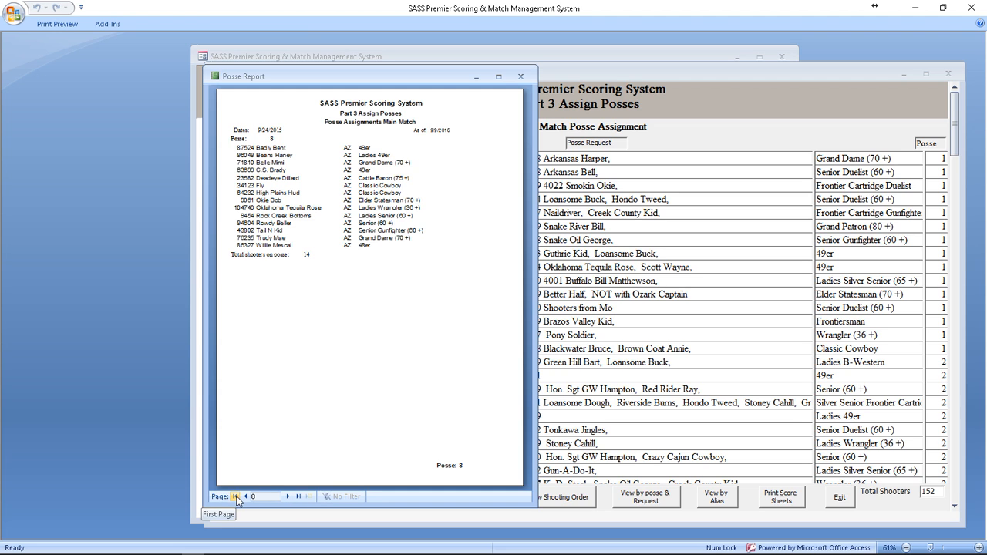
# Enlarge the report page and recheck the sizes of posses 5 through 11.
pyautogui.click(267, 143)
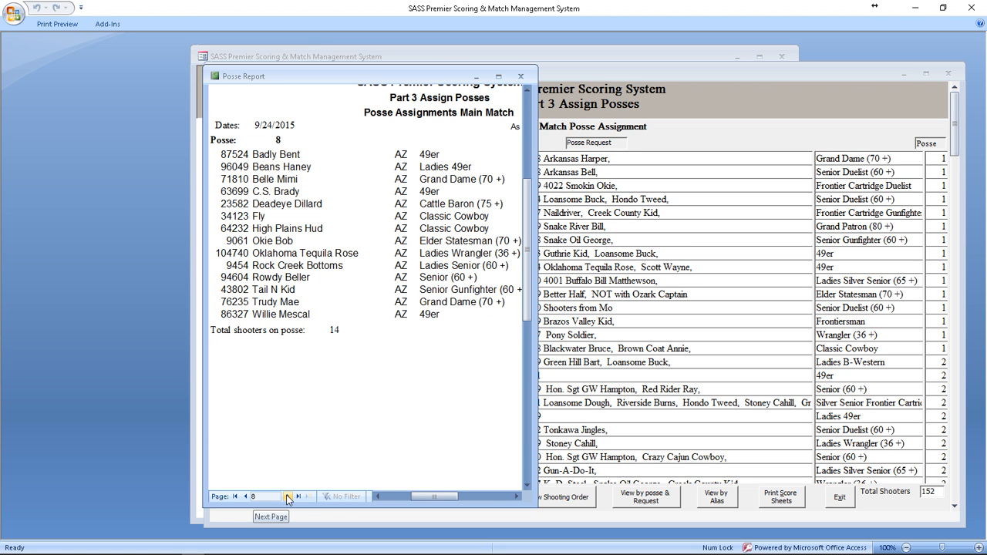
pyautogui.click(248, 497)
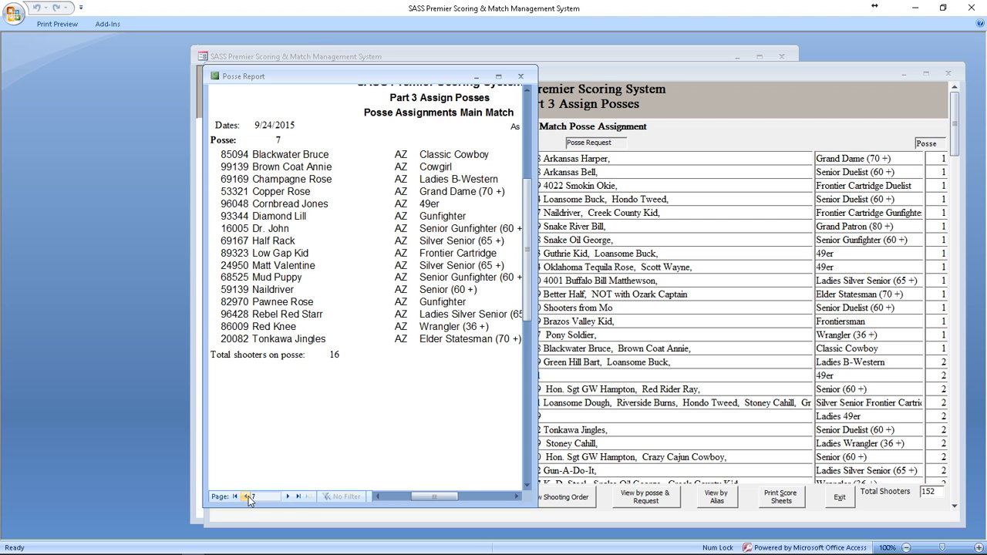
pyautogui.click(287, 497)
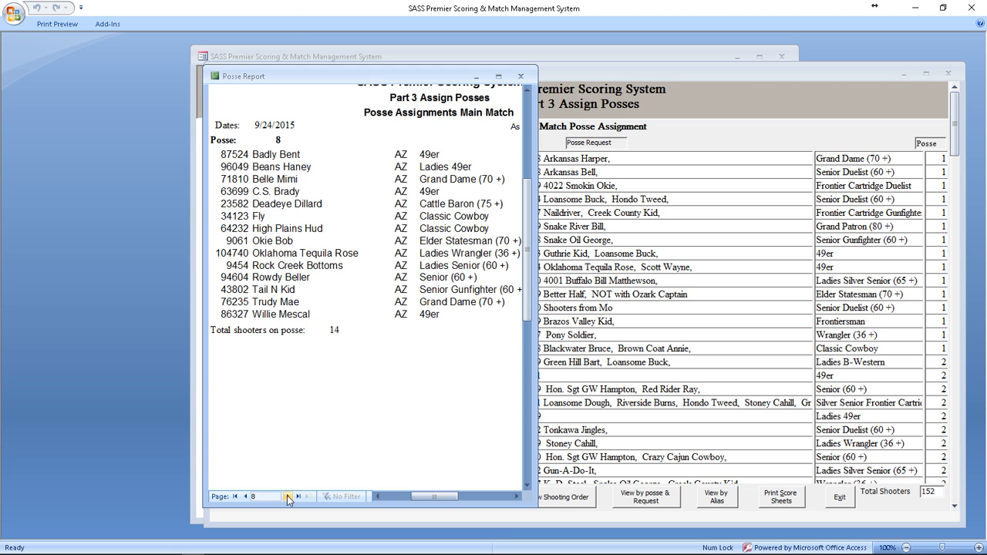
pyautogui.click(245, 497)
pyautogui.click(244, 497)
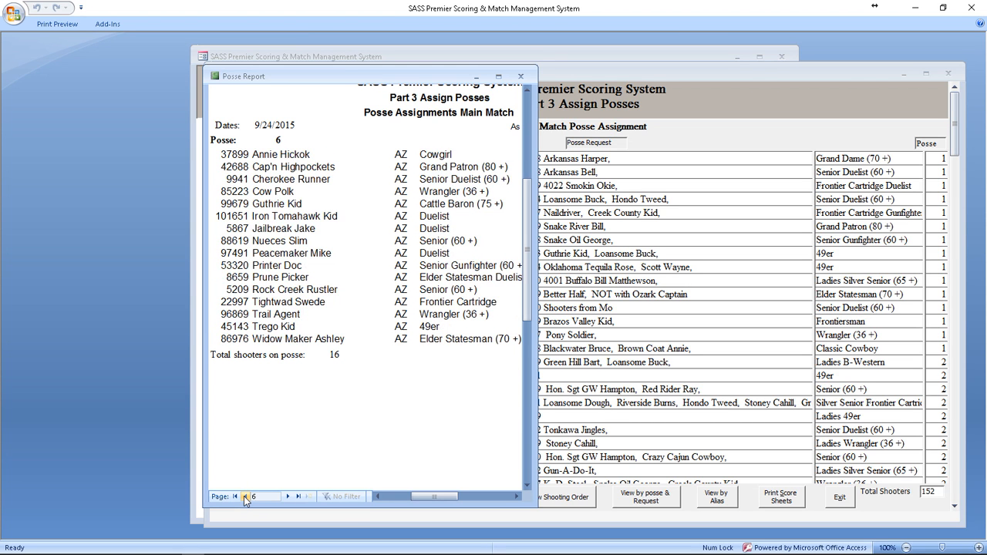
pyautogui.click(245, 497)
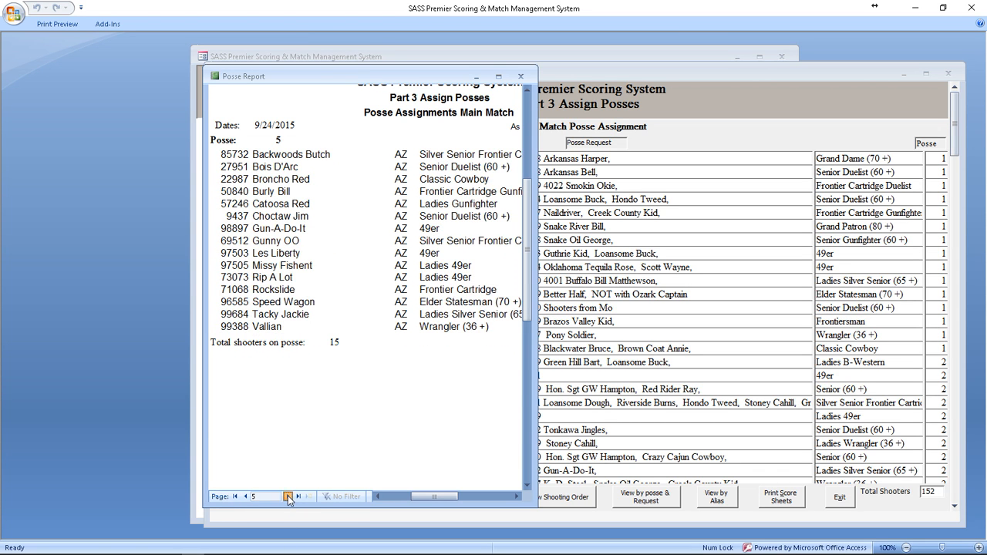
pyautogui.click(288, 497)
pyautogui.click(288, 497)
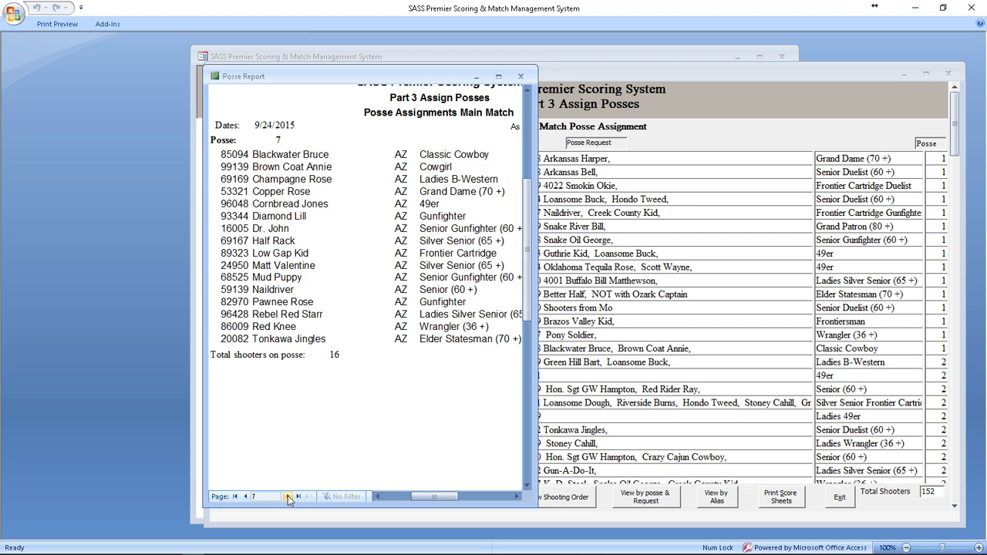
pyautogui.click(288, 497)
pyautogui.click(288, 497)
pyautogui.click(288, 498)
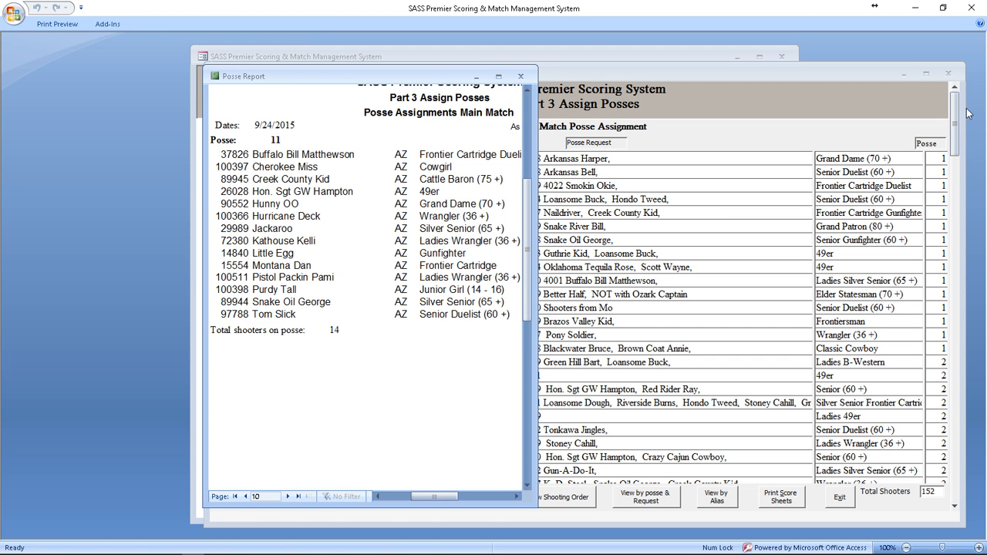
# Reassign posse 6's seventh-listed shooter, a Duelist, to posse 11.
pyautogui.click(956, 137)
pyautogui.moveTo(956, 137); pyautogui.dragTo(956, 328)
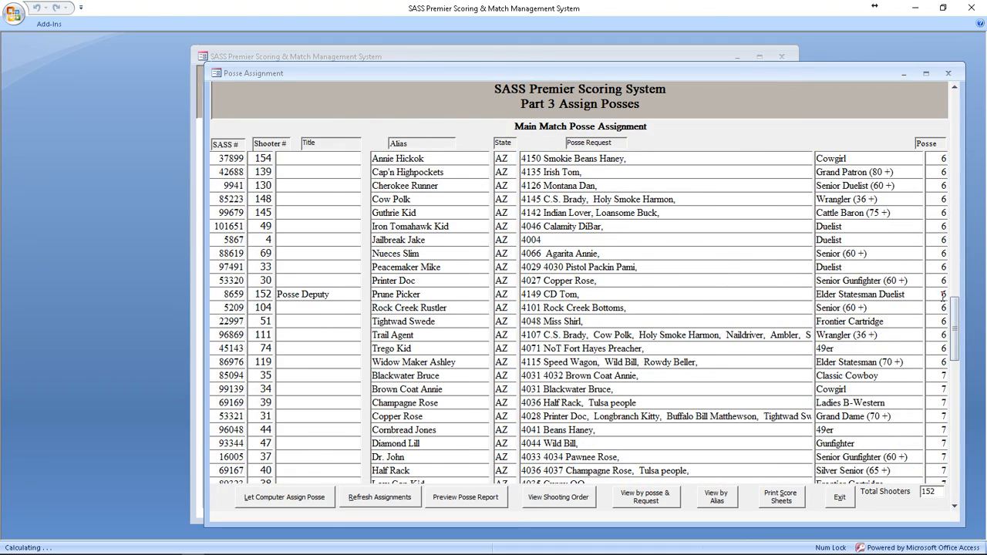
pyautogui.doubleClick(934, 243)
pyautogui.press('Return')
# Reassign posse 7's eleventh-listed shooter, a Senior Gunfighter, to posse 11.
pyautogui.scroll(-3, 980, 273)
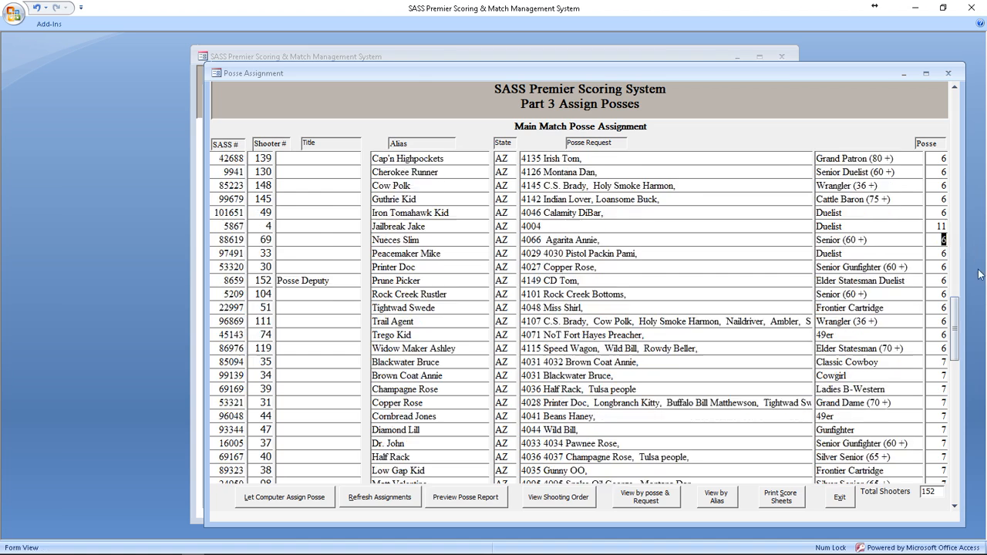
pyautogui.scroll(-1, 956, 328)
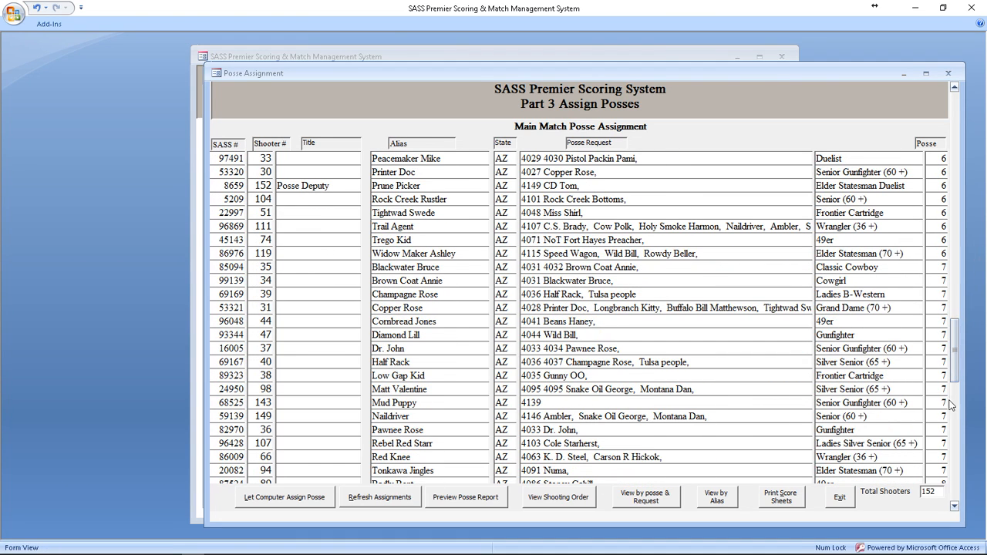
pyautogui.doubleClick(942, 403)
pyautogui.press('Return')
# Preview the refreshed posse report, enlarge its overall totals, and check the posses backward from 11 to 8.
pyautogui.click(462, 500)
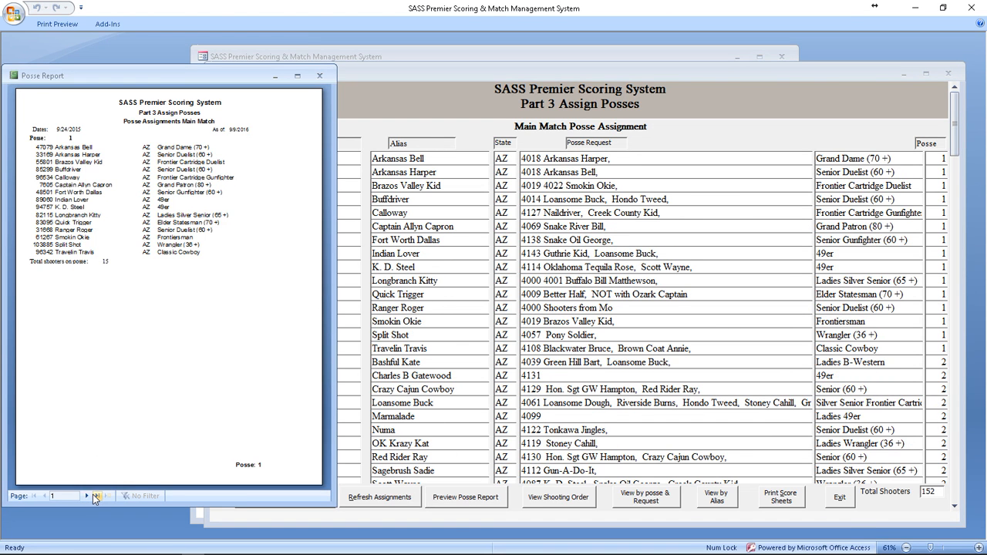
pyautogui.click(97, 496)
pyautogui.moveTo(125, 81); pyautogui.dragTo(454, 108)
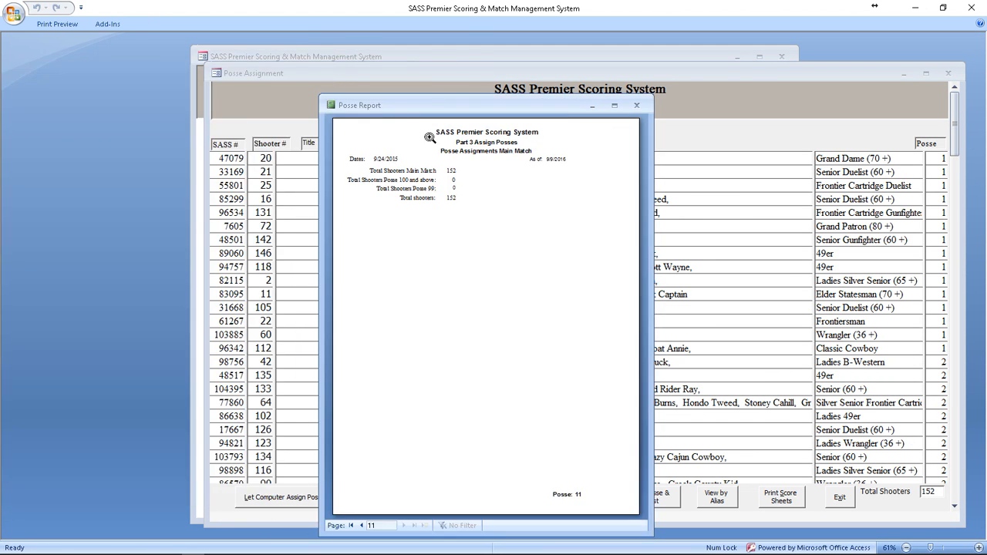
pyautogui.click(365, 177)
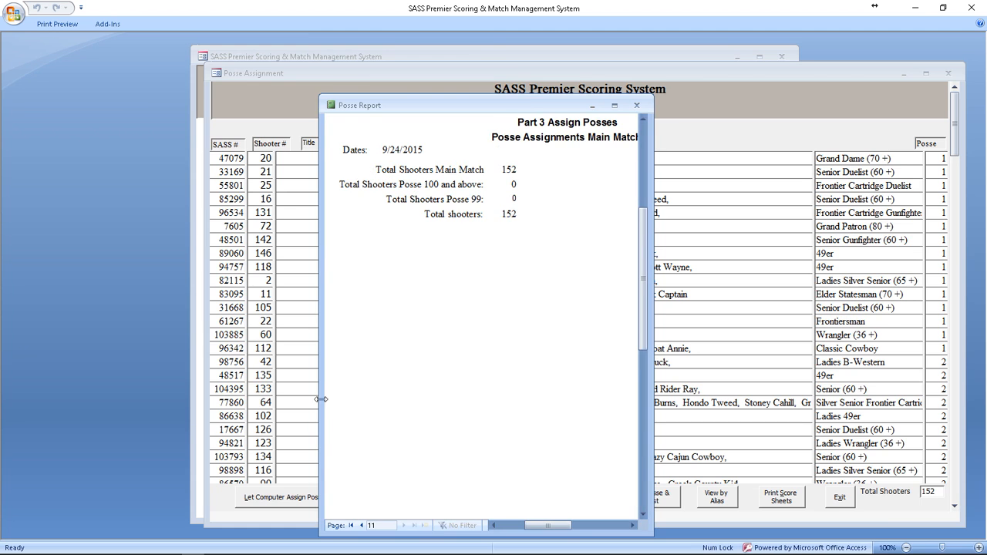
pyautogui.click(361, 525)
pyautogui.click(361, 526)
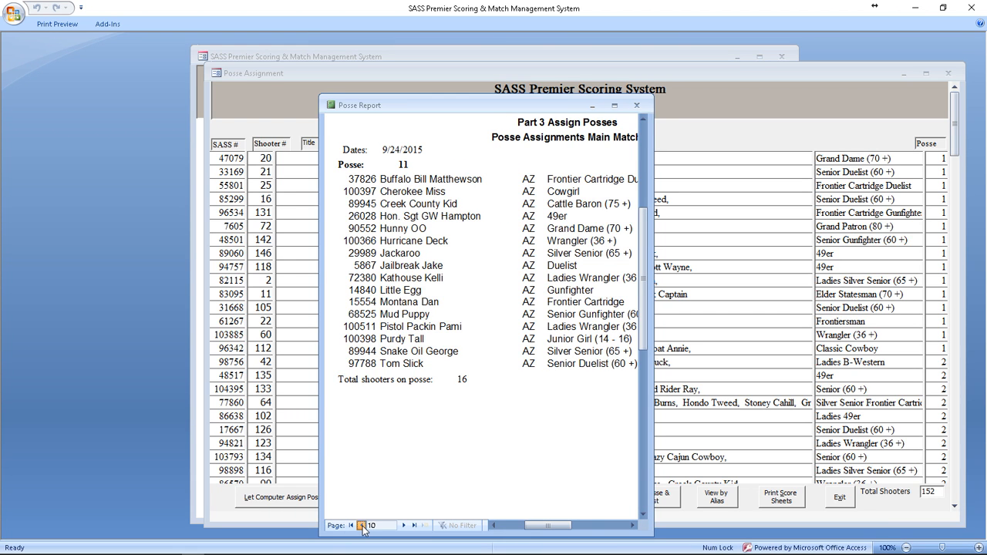
pyautogui.click(361, 525)
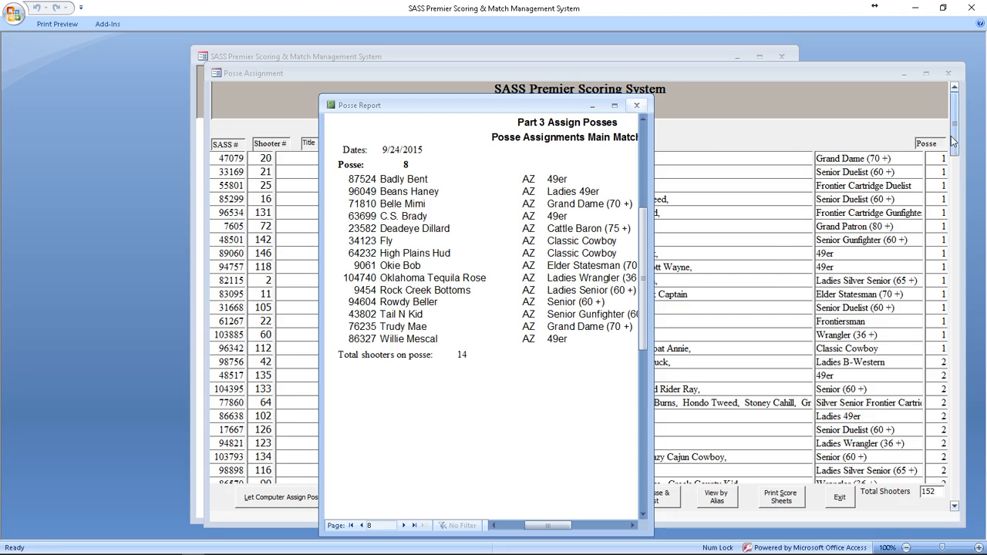
# Reassign the Duelist shooter moved from posse 6 to posse 11 into posse 8 instead.
pyautogui.moveTo(955, 141); pyautogui.dragTo(956, 478)
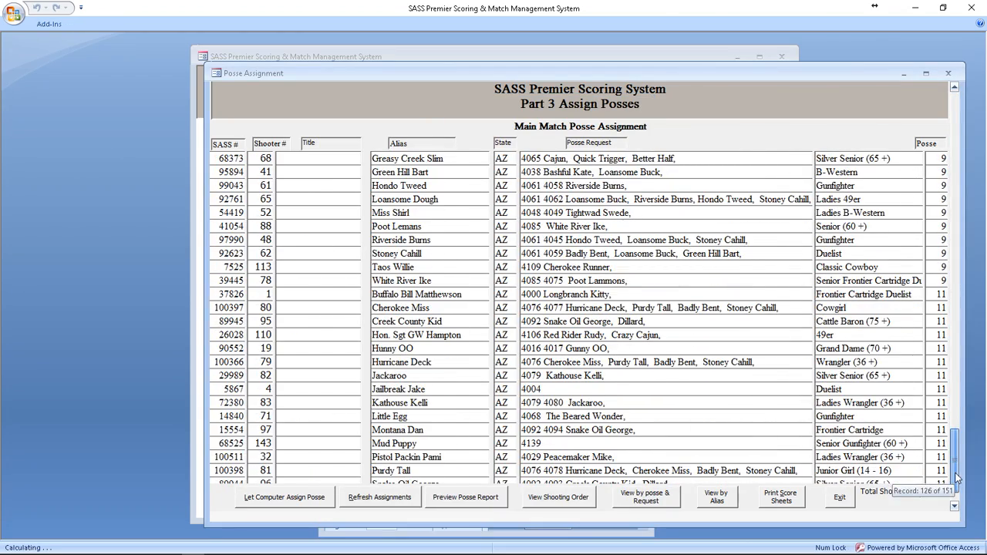
pyautogui.click(924, 390)
pyautogui.moveTo(931, 389); pyautogui.dragTo(983, 387)
pyautogui.write('8')
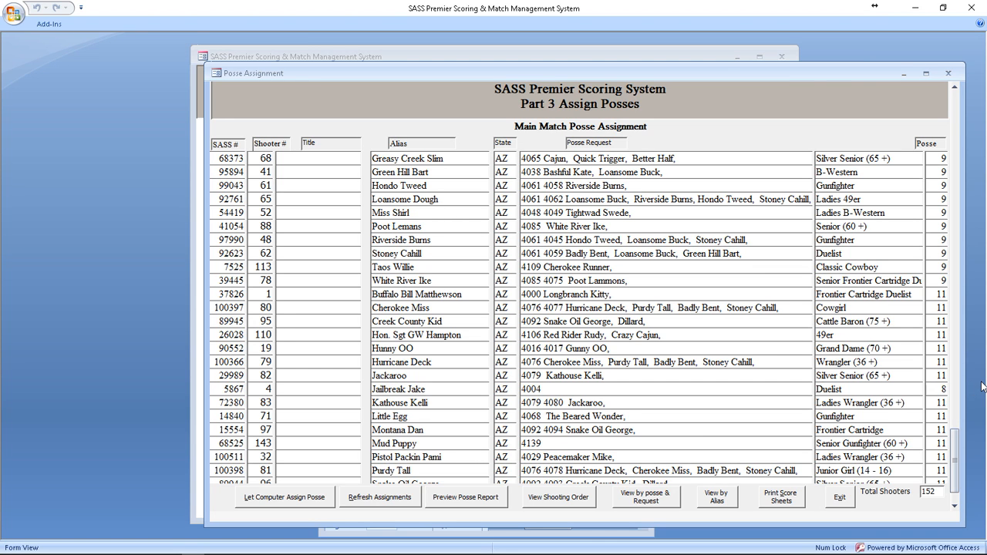
pyautogui.press('Return')
# Preview the updated posse report, check posses 1 through 11, and enlarge the overall shooter totals on the last page.
pyautogui.click(477, 500)
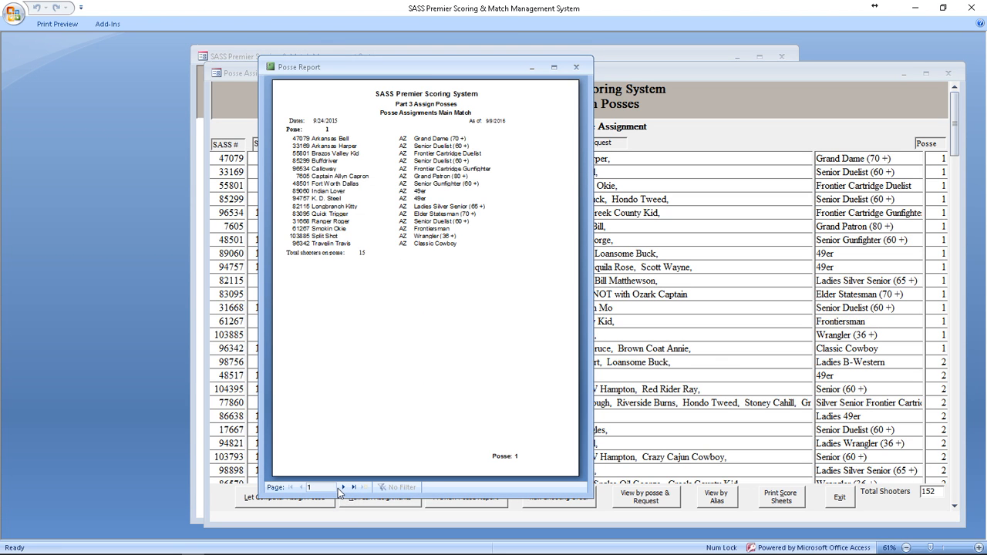
pyautogui.click(344, 487)
pyautogui.click(344, 488)
pyautogui.click(344, 487)
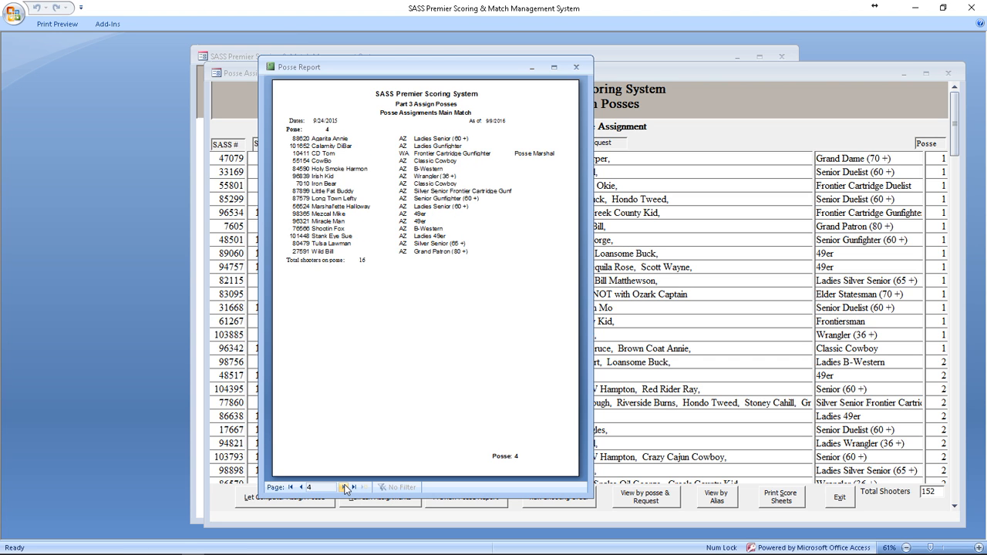
pyautogui.click(344, 487)
pyautogui.click(344, 487)
pyautogui.click(344, 487)
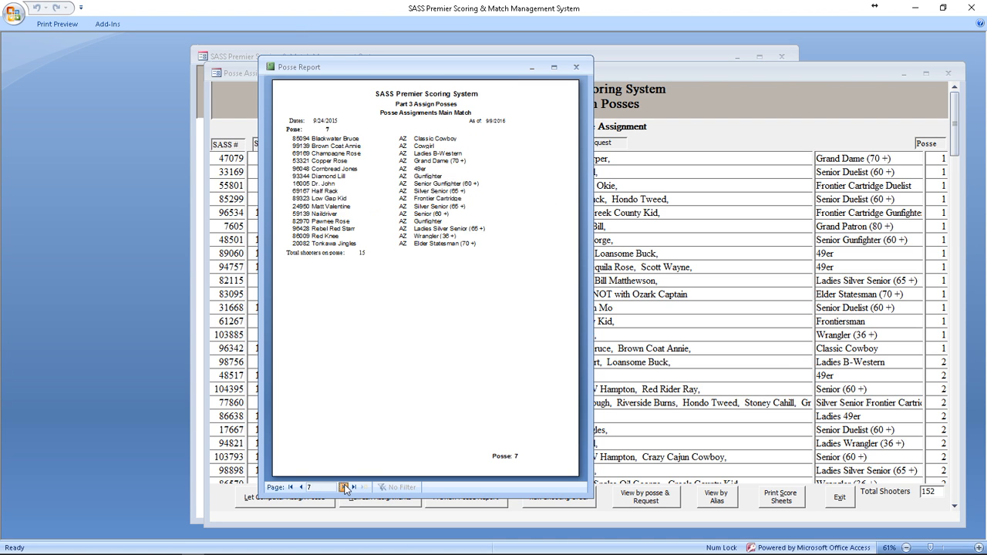
pyautogui.click(344, 487)
pyautogui.click(344, 487)
pyautogui.click(344, 487)
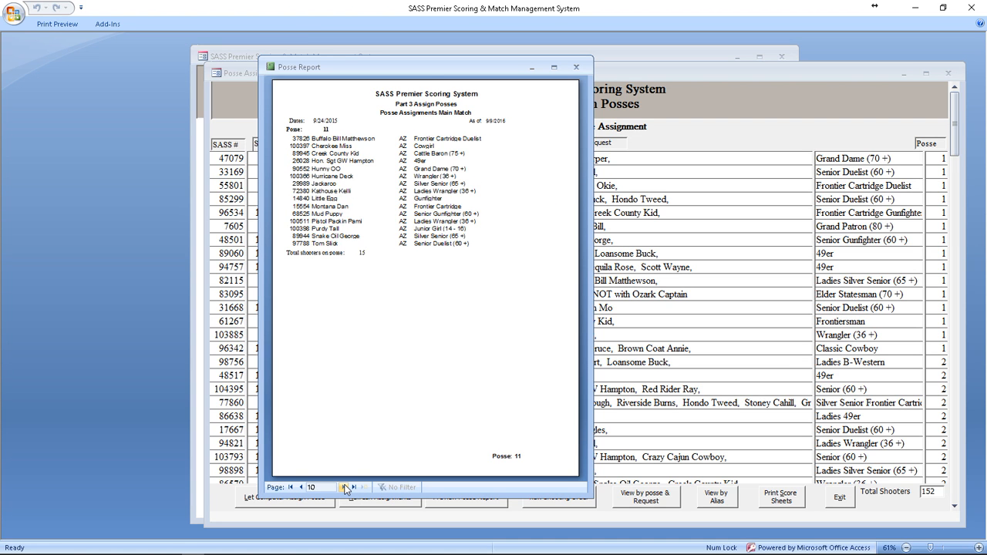
pyautogui.click(343, 487)
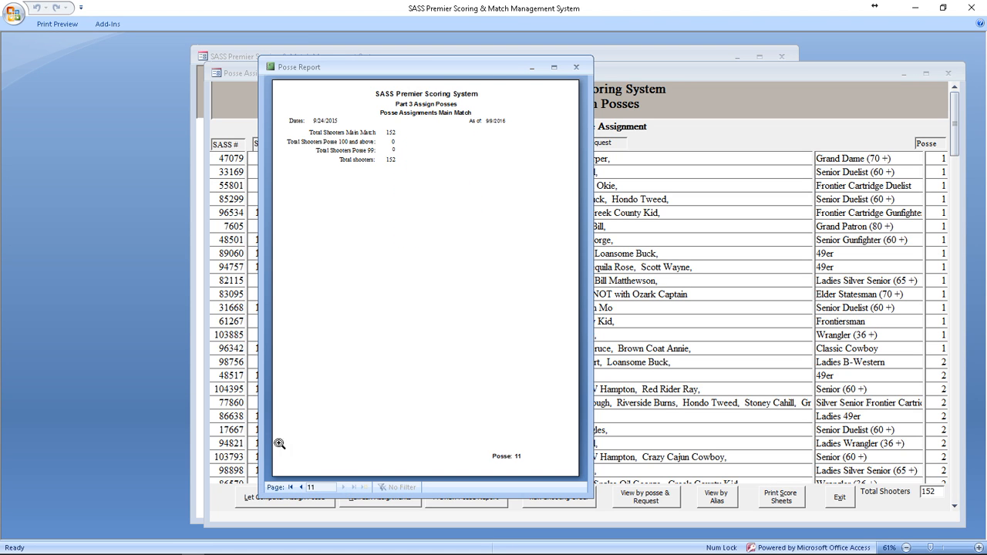
pyautogui.click(316, 121)
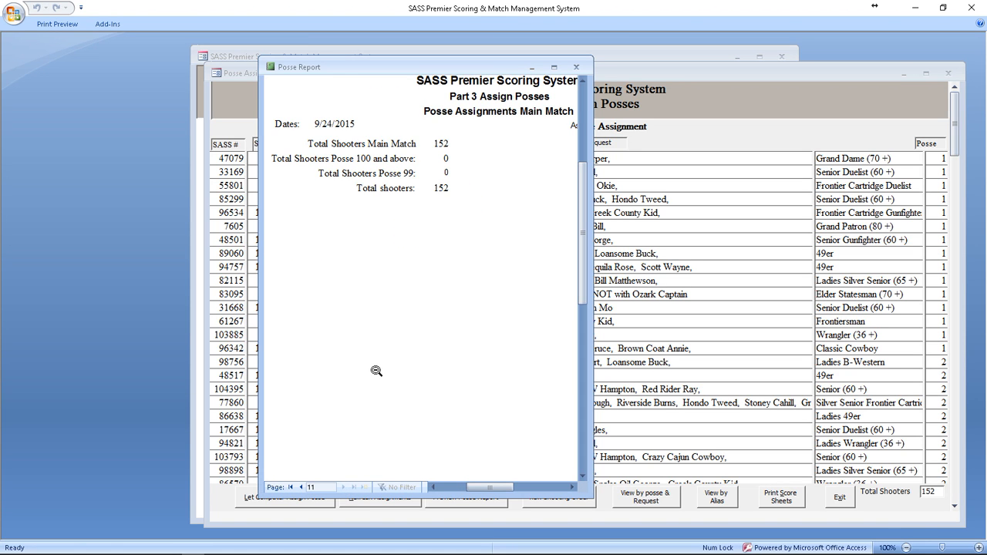
# Check the posse report backward from posse 10 to 1 and close both the report and the posse assignment form.
pyautogui.click(301, 487)
pyautogui.click(301, 488)
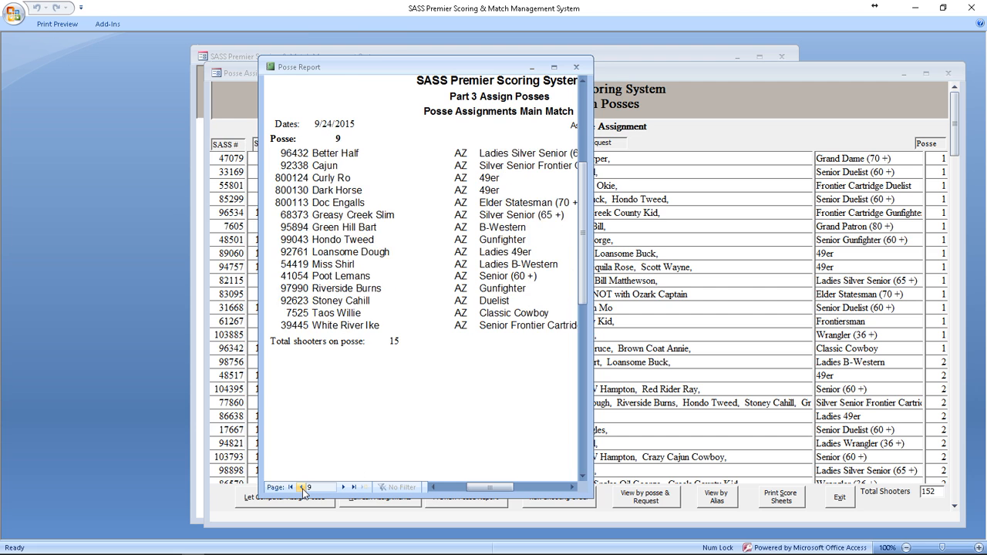
pyautogui.click(301, 488)
pyautogui.click(301, 488)
pyautogui.click(302, 488)
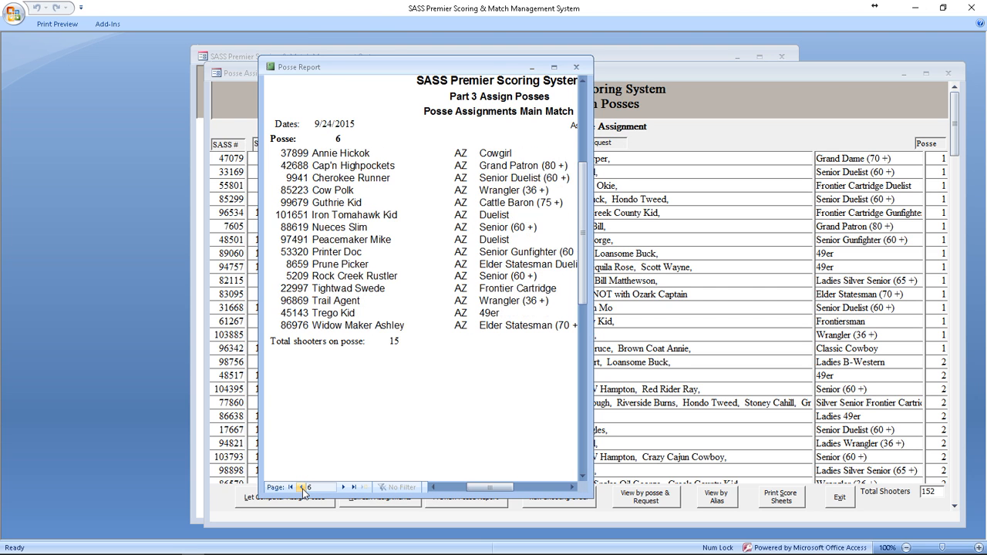
pyautogui.click(302, 488)
pyautogui.click(302, 488)
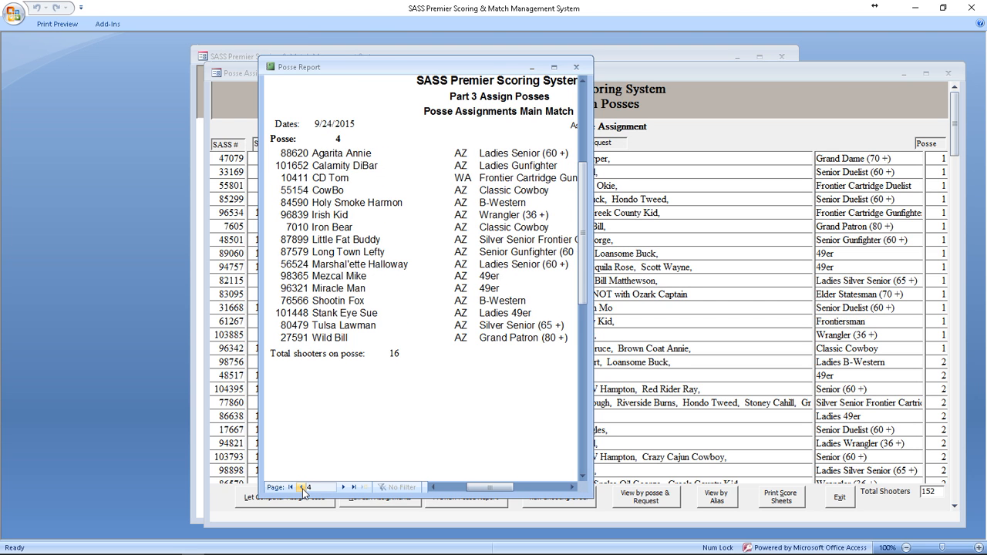
pyautogui.click(302, 488)
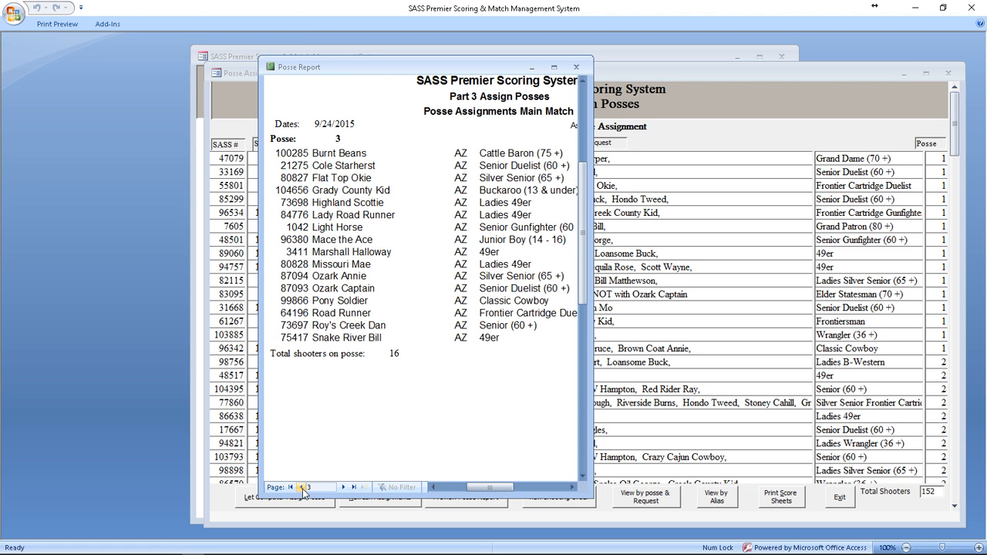
pyautogui.click(302, 489)
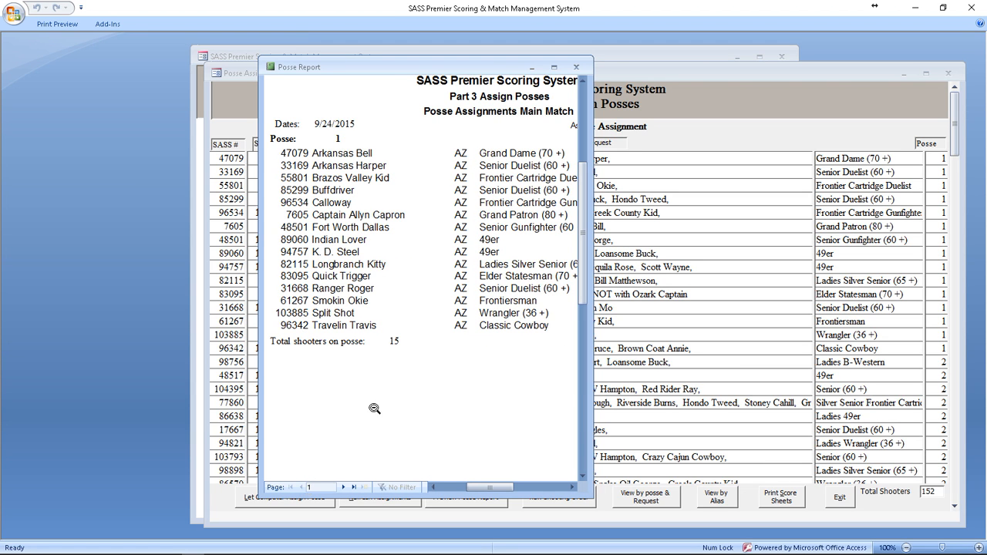
pyautogui.click(577, 67)
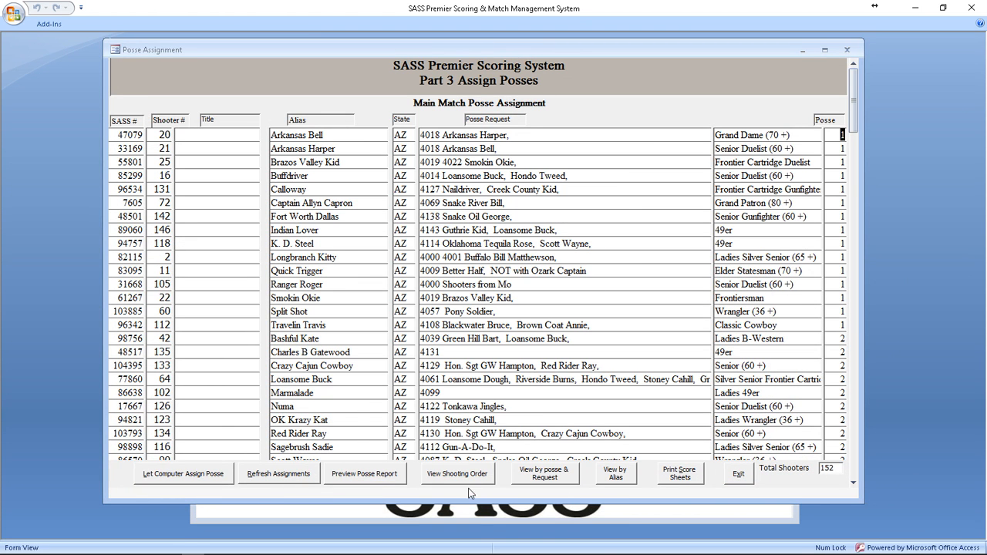
pyautogui.click(739, 475)
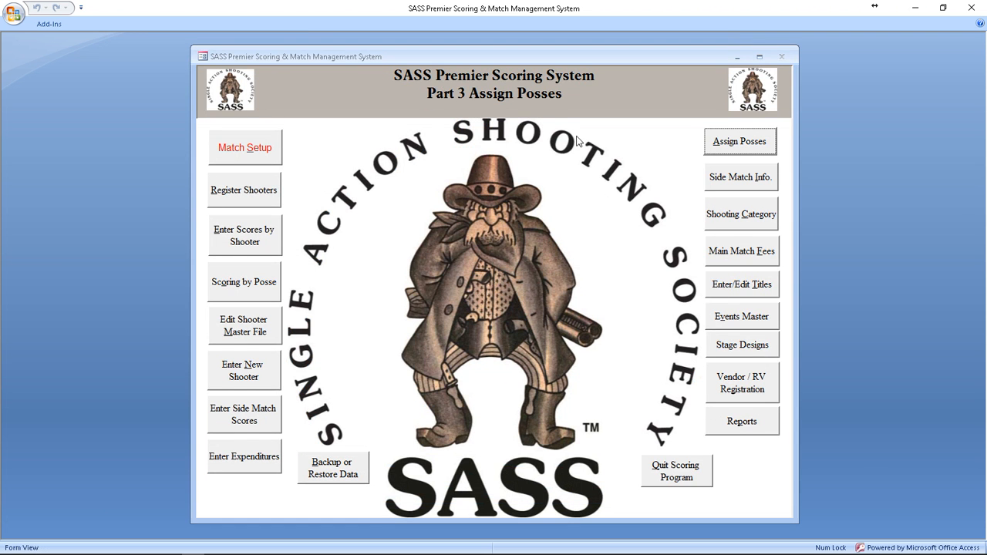
# Generate the main match Posse Report from the reports menu, export it as PDF and RTF files, and close it.
pyautogui.moveTo(512, 57); pyautogui.dragTo(512, 51)
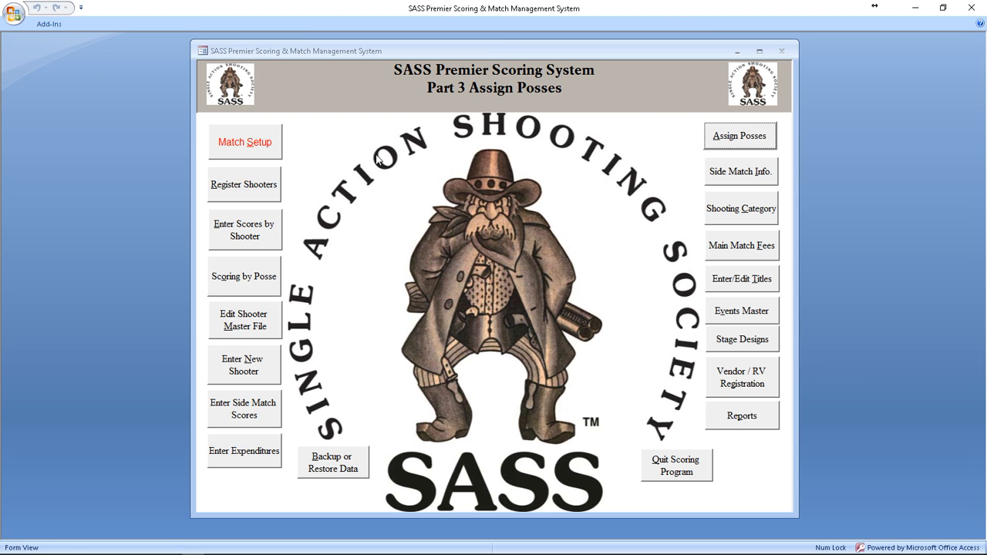
pyautogui.click(741, 417)
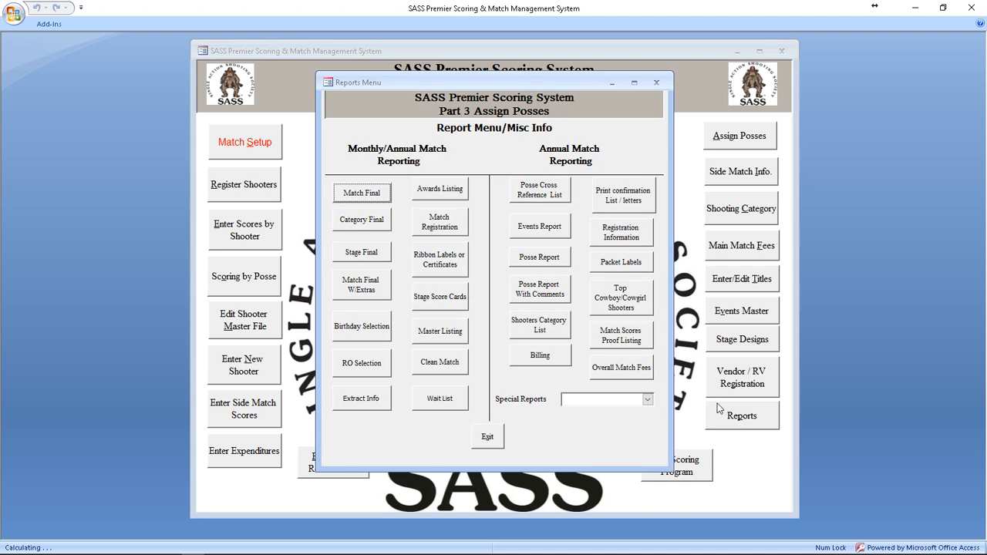
pyautogui.click(536, 258)
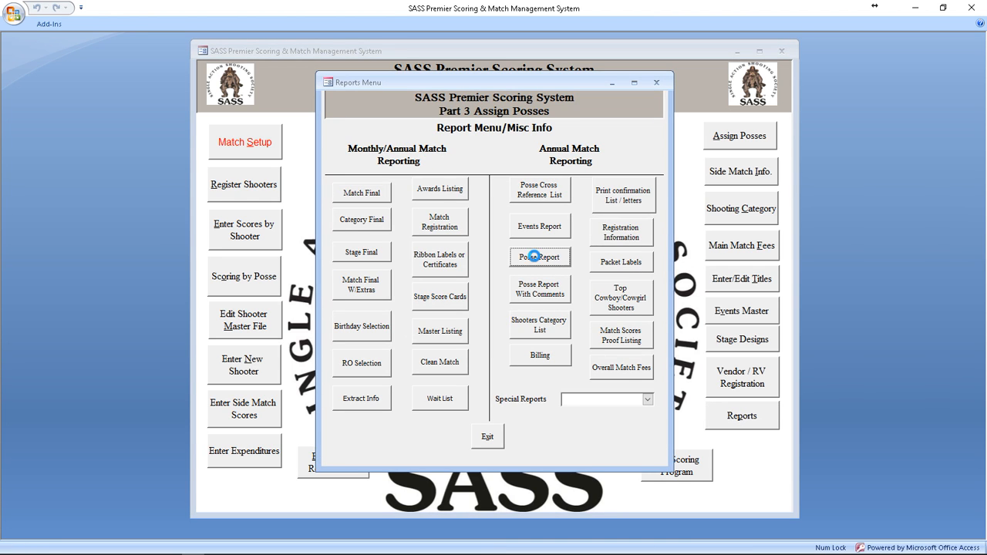
pyautogui.click(295, 244)
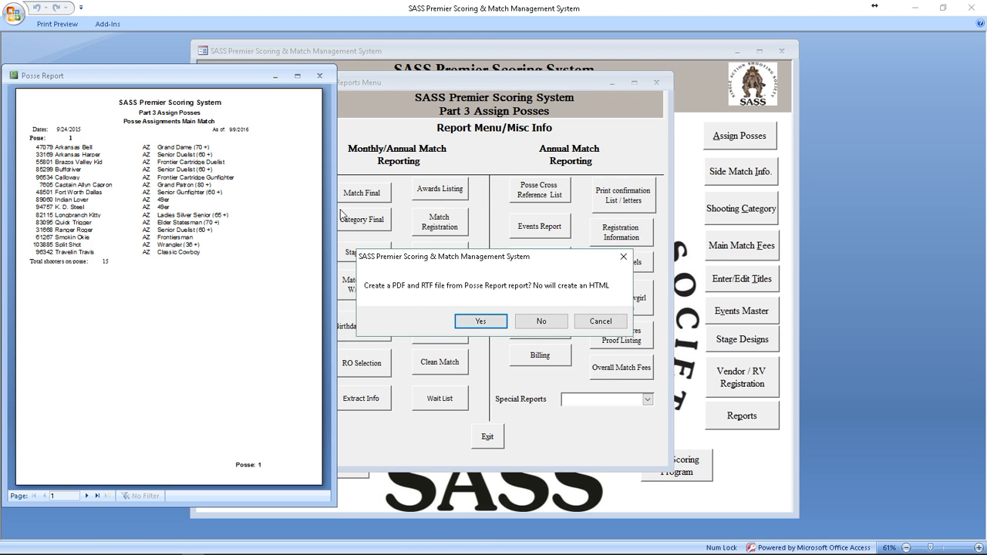
pyautogui.click(481, 321)
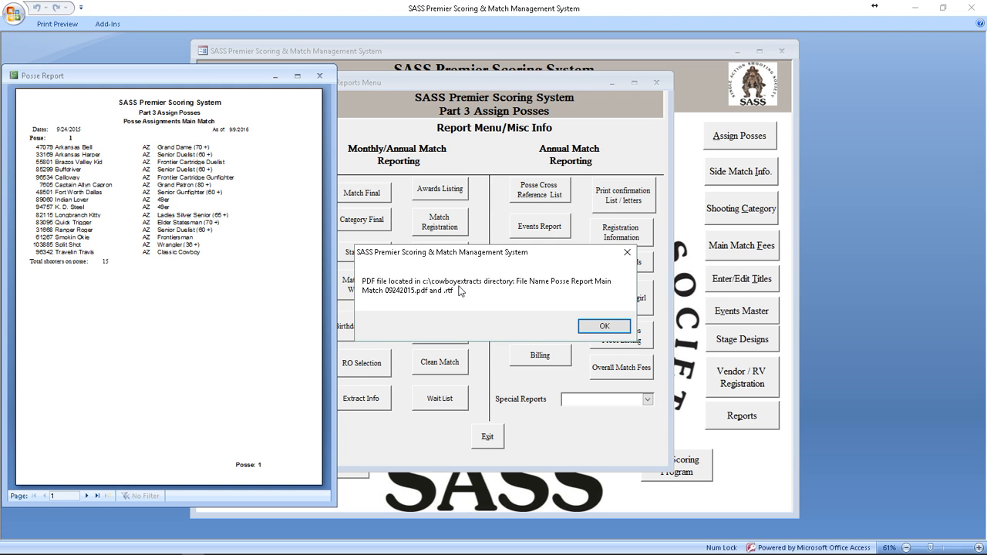
pyautogui.click(604, 325)
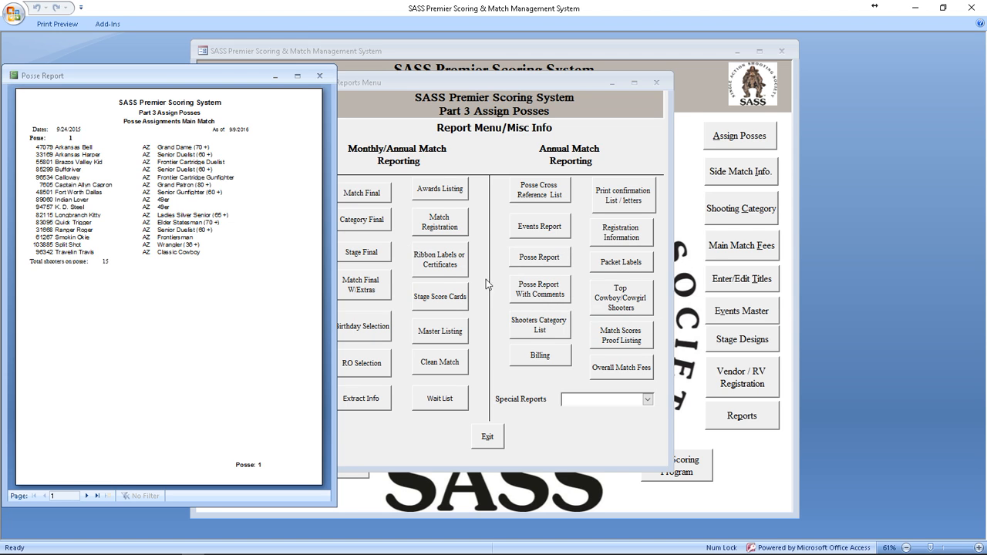
pyautogui.click(319, 76)
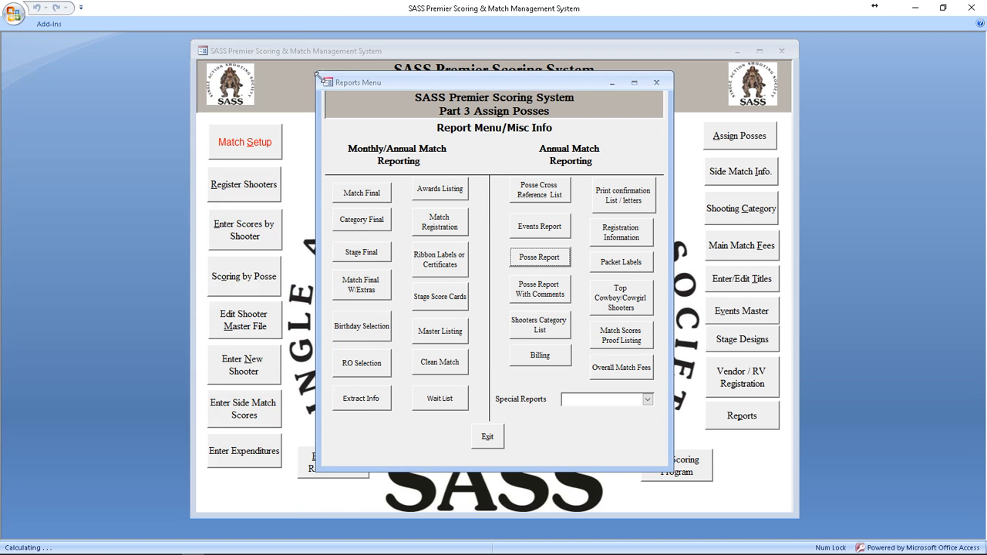
# Switch to File Explorer and open the CowboyExtracts folder on drive C.
pyautogui.moveTo(290, 553)
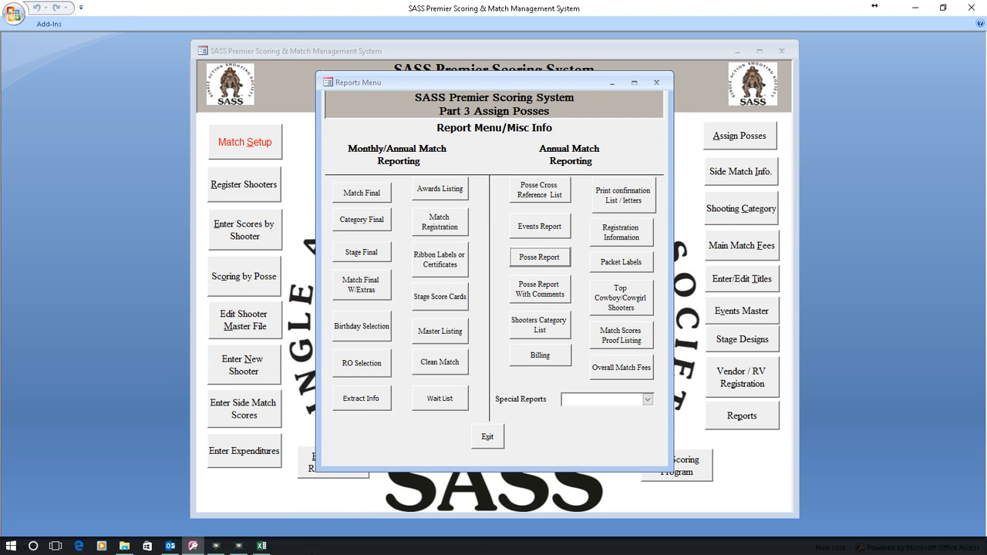
pyautogui.click(127, 547)
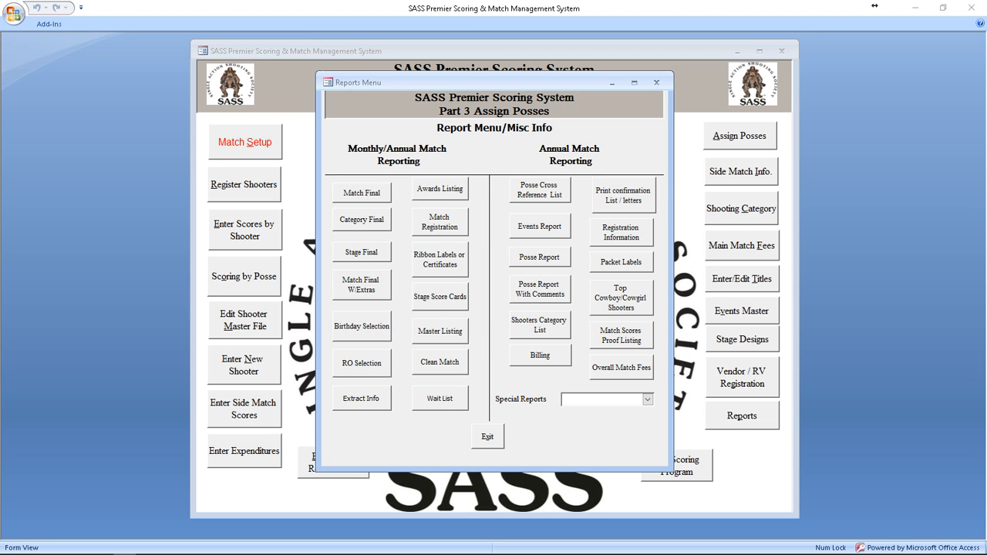
pyautogui.moveTo(0, 86); pyautogui.dragTo(399, 101)
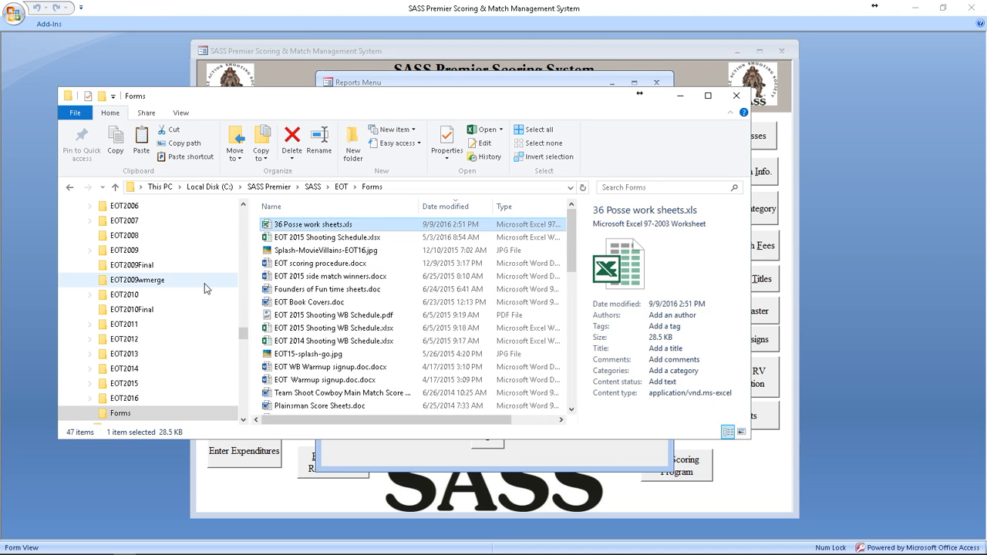
pyautogui.scroll(15, 245, 337)
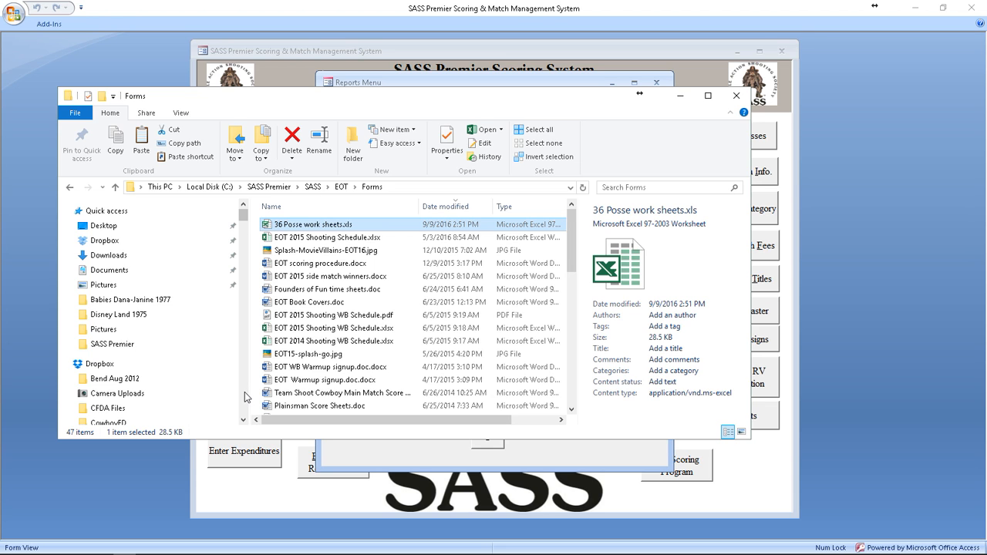
pyautogui.scroll(-10, 245, 396)
pyautogui.scroll(-5, 245, 396)
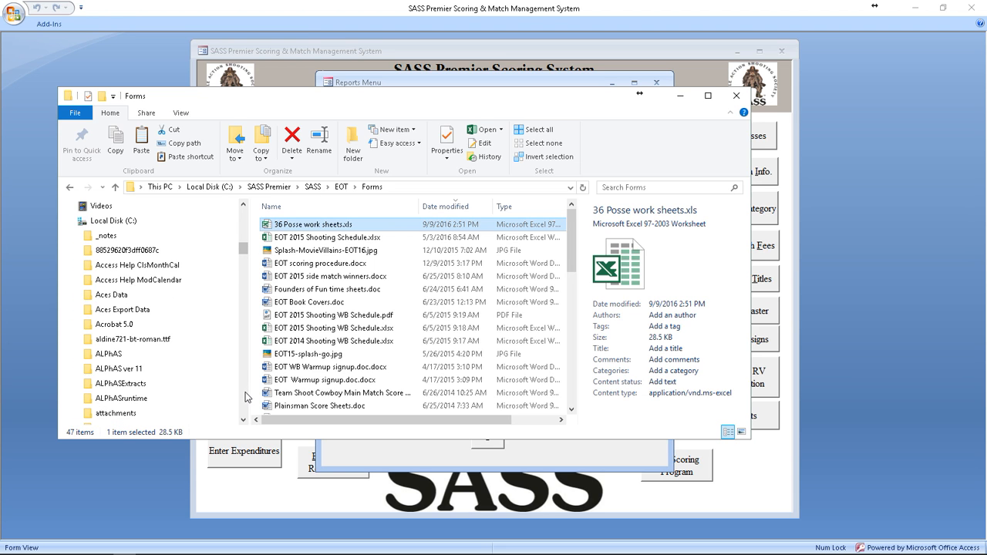
pyautogui.scroll(-2, 135, 339)
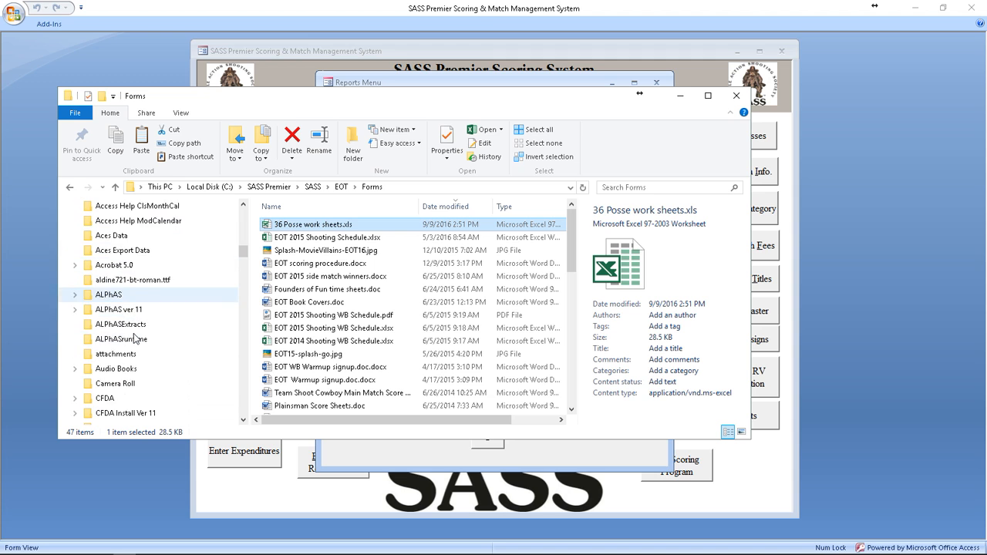
pyautogui.scroll(-3, 135, 339)
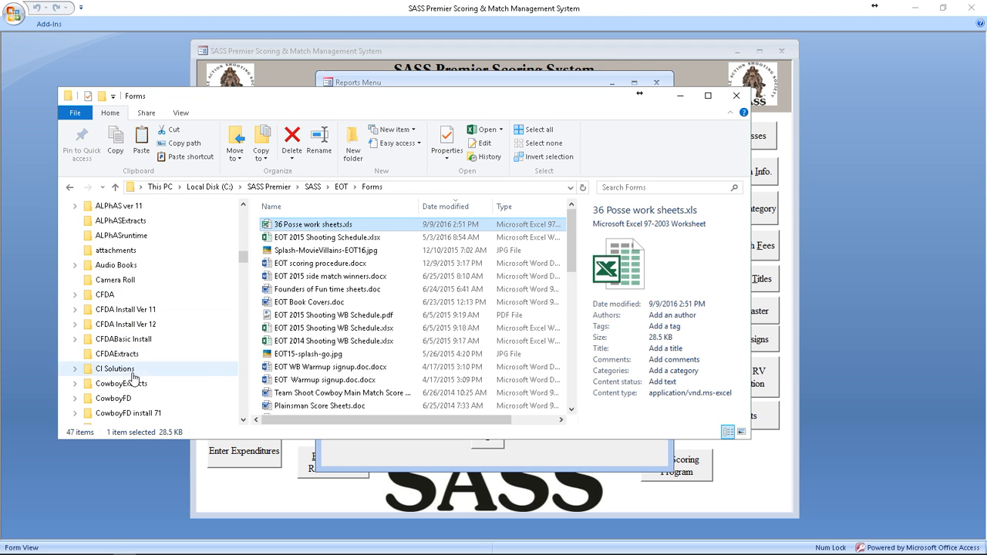
pyautogui.click(135, 341)
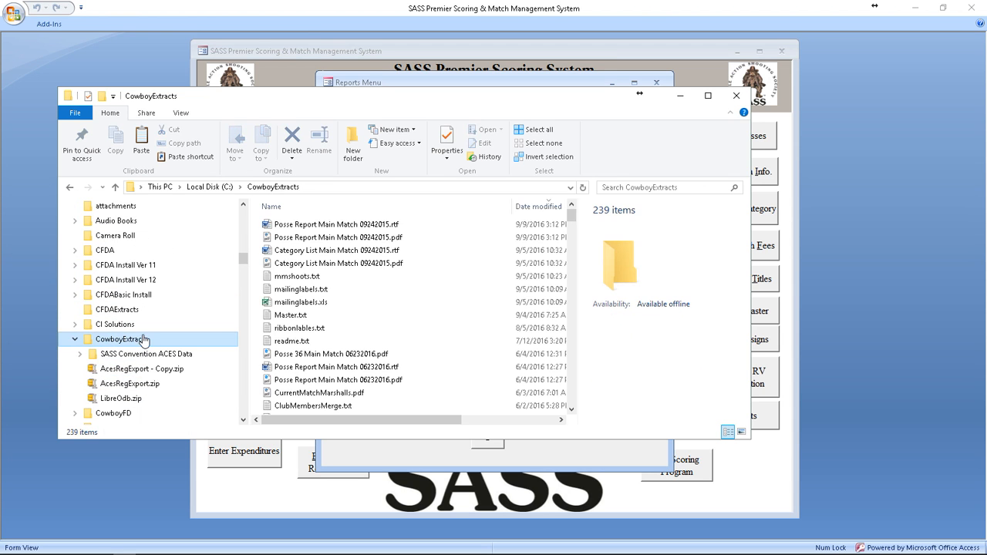
# Copy Posse Report Main Match 09242015.pdf from CowboyExtracts into the C:\attachments folder.
pyautogui.click(377, 239)
pyautogui.rightClick(377, 239)
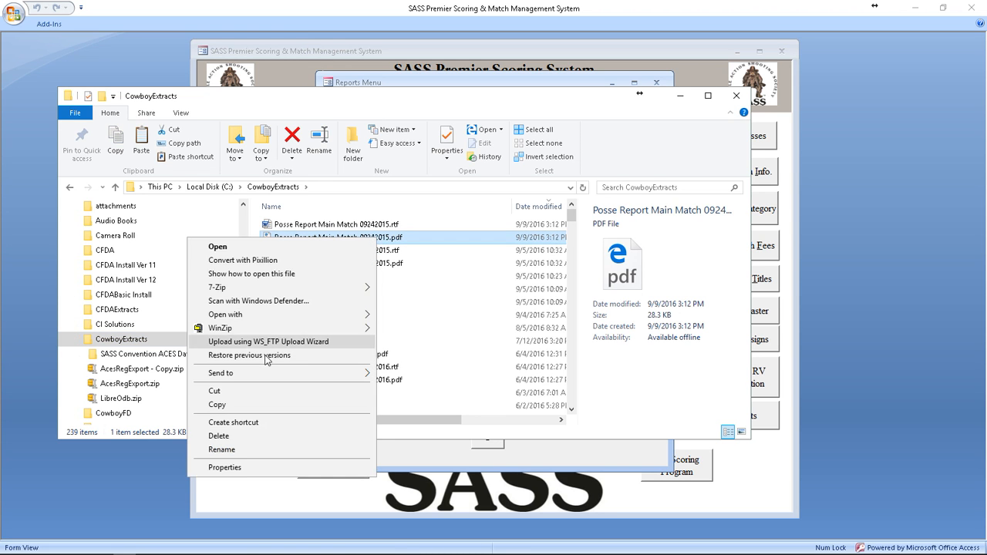
pyautogui.click(217, 404)
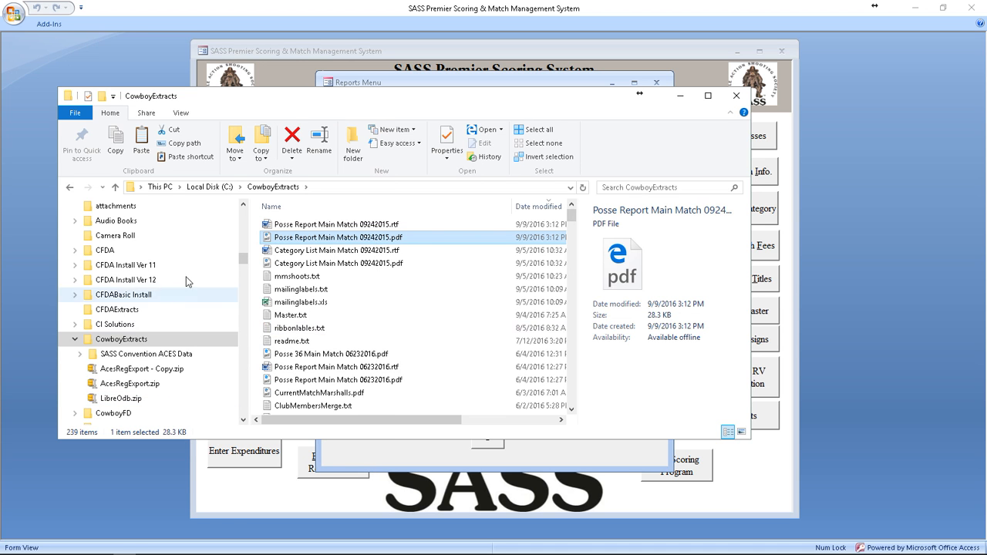
pyautogui.click(115, 206)
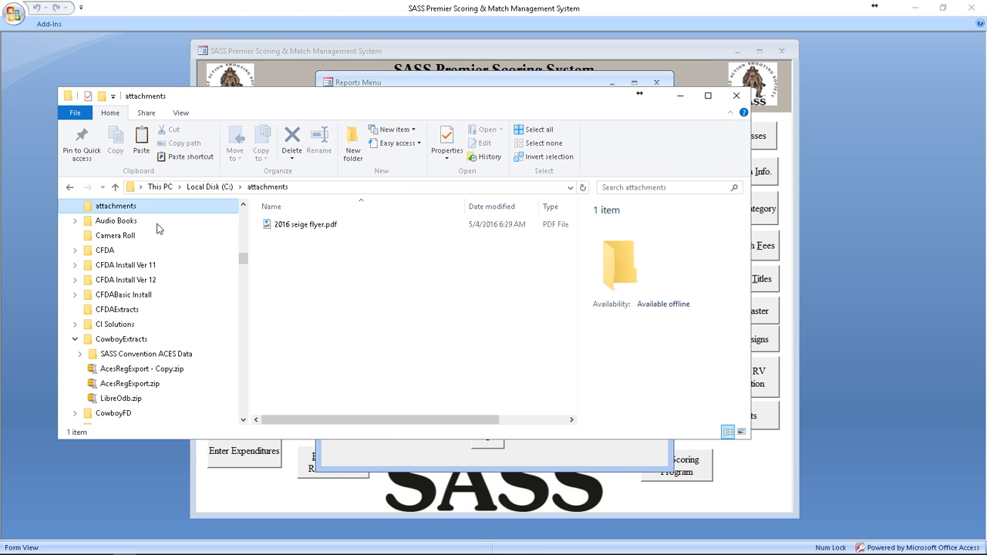
pyautogui.rightClick(315, 300)
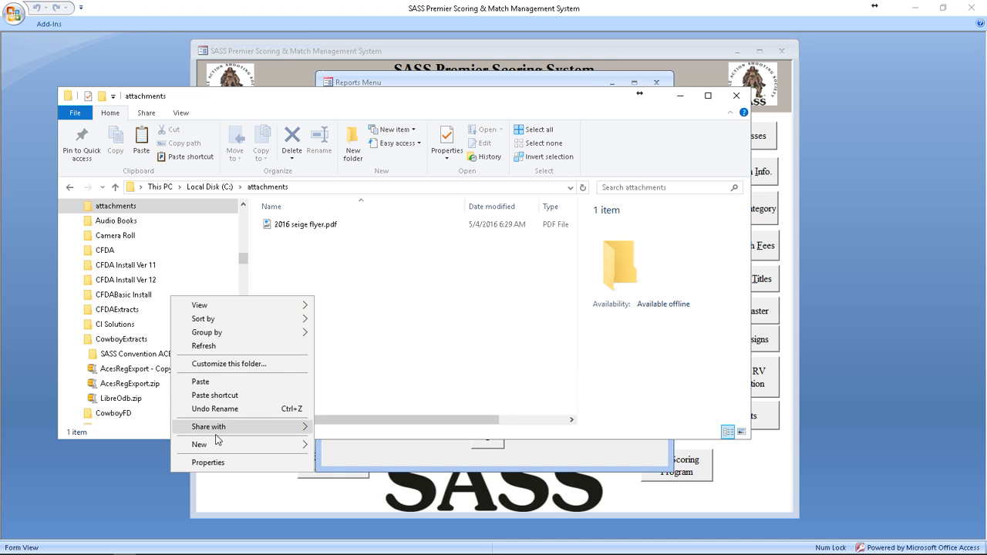
pyautogui.click(202, 381)
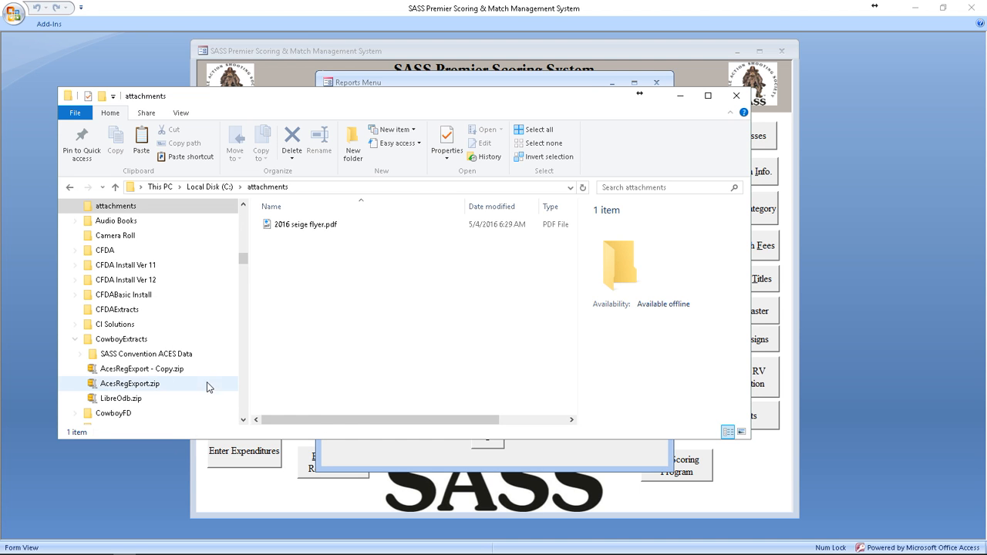
# Delete 2016 seige flyer.pdf from the attachments folder and close File Explorer.
pyautogui.click(308, 224)
pyautogui.rightClick(308, 225)
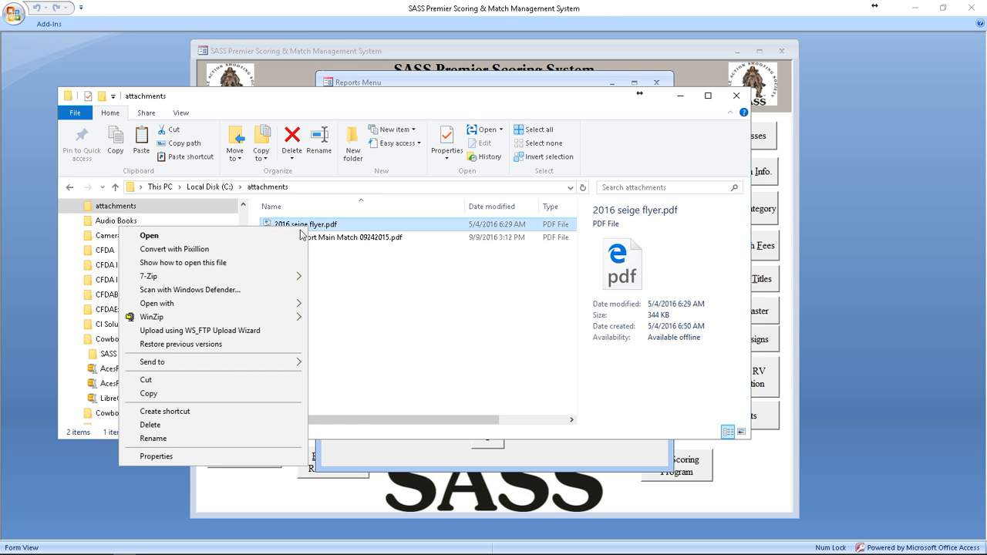
pyautogui.click(150, 425)
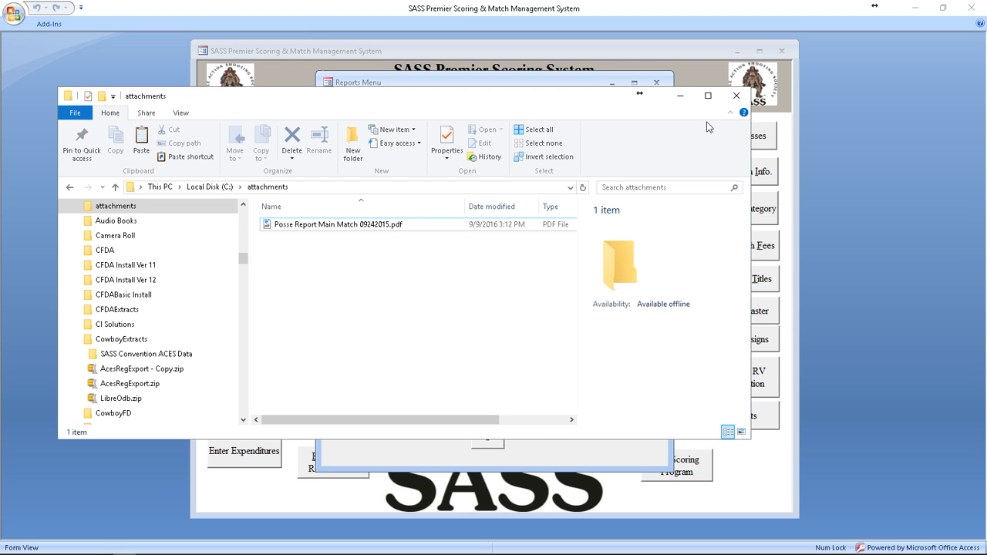
pyautogui.click(736, 96)
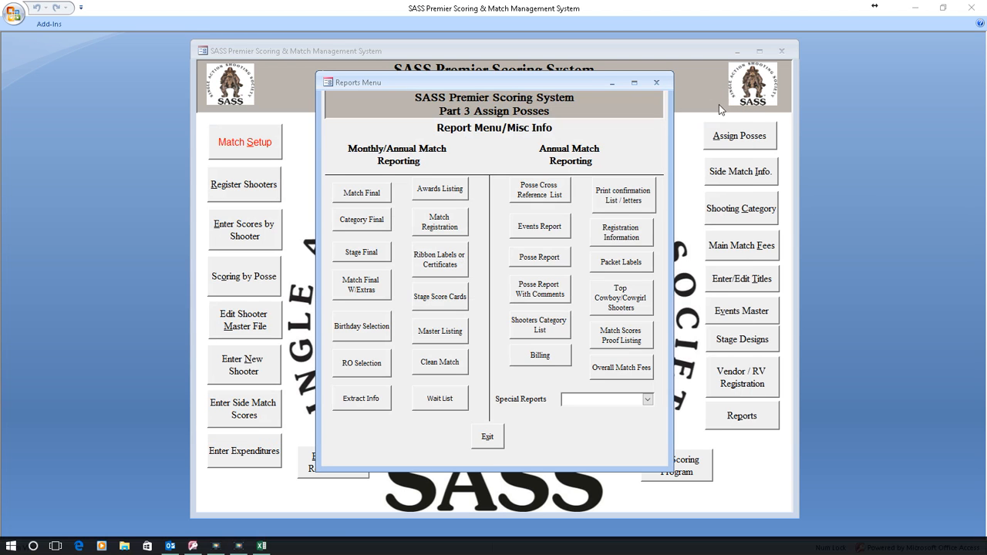
# Open the Special Email special report and view its email groupings without changing them.
pyautogui.click(647, 399)
pyautogui.scroll(-10, 617, 378)
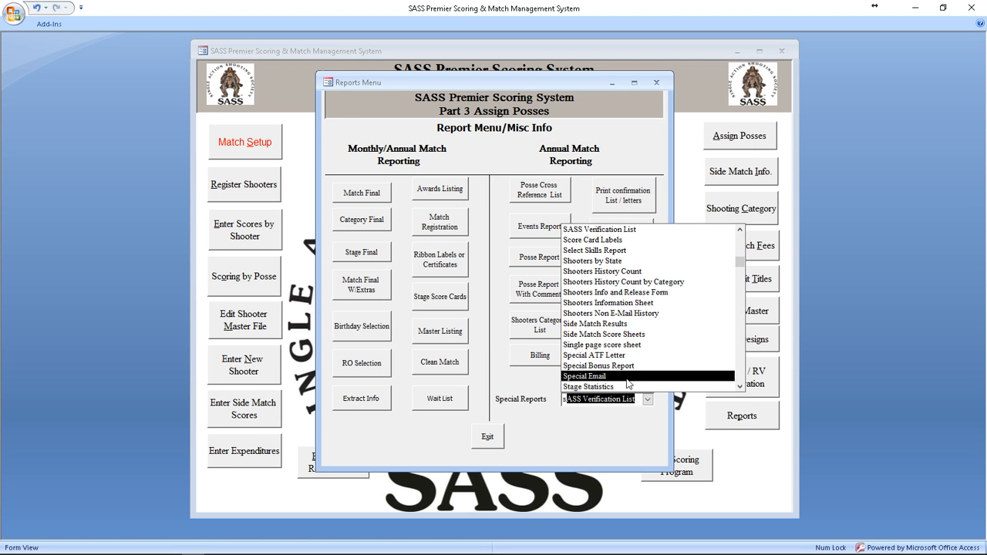
pyautogui.click(605, 375)
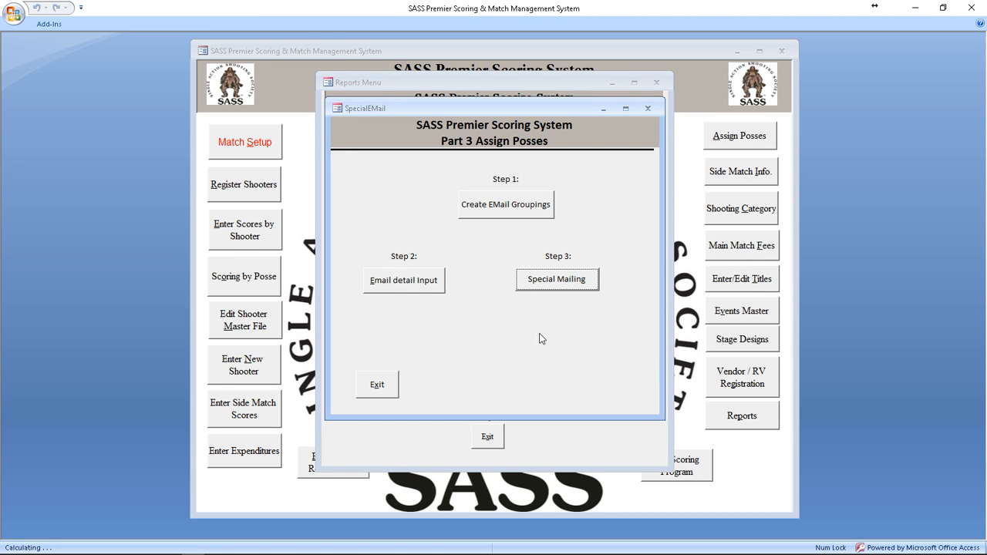
pyautogui.click(498, 209)
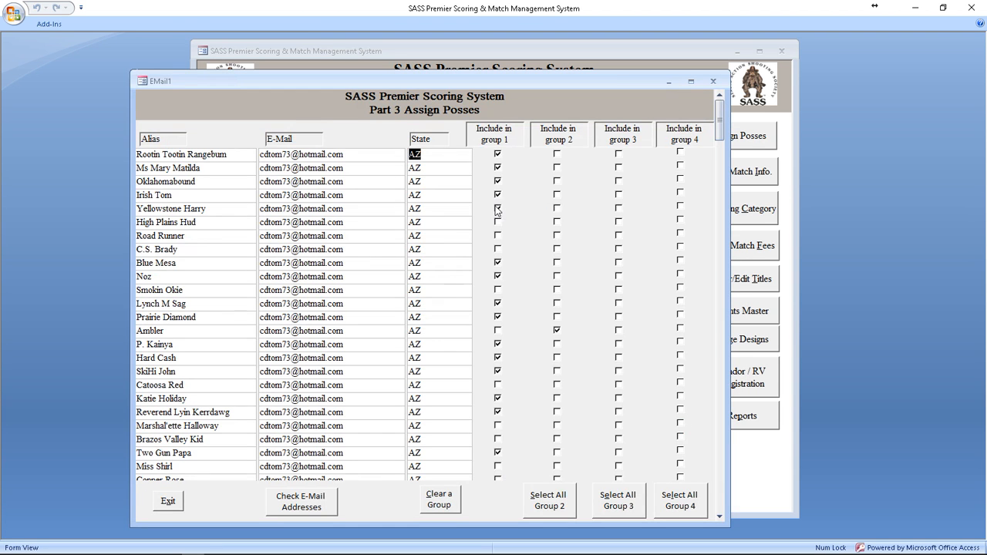
pyautogui.click(172, 502)
# Replace the special email message with "Attached you will find the posse assignments, I will only make changes if you are split from you family members.".
pyautogui.click(416, 284)
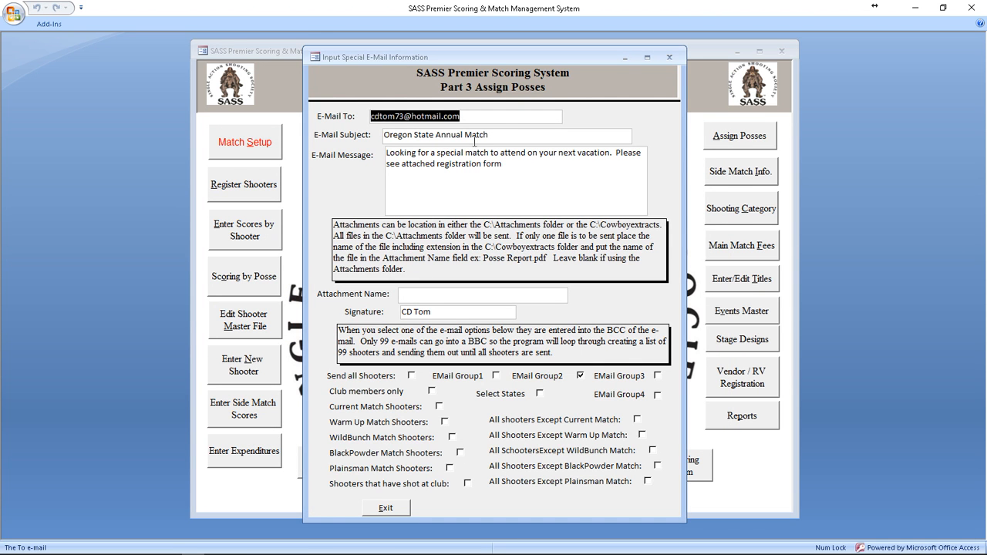
pyautogui.click(492, 135)
pyautogui.moveTo(387, 152); pyautogui.dragTo(541, 174)
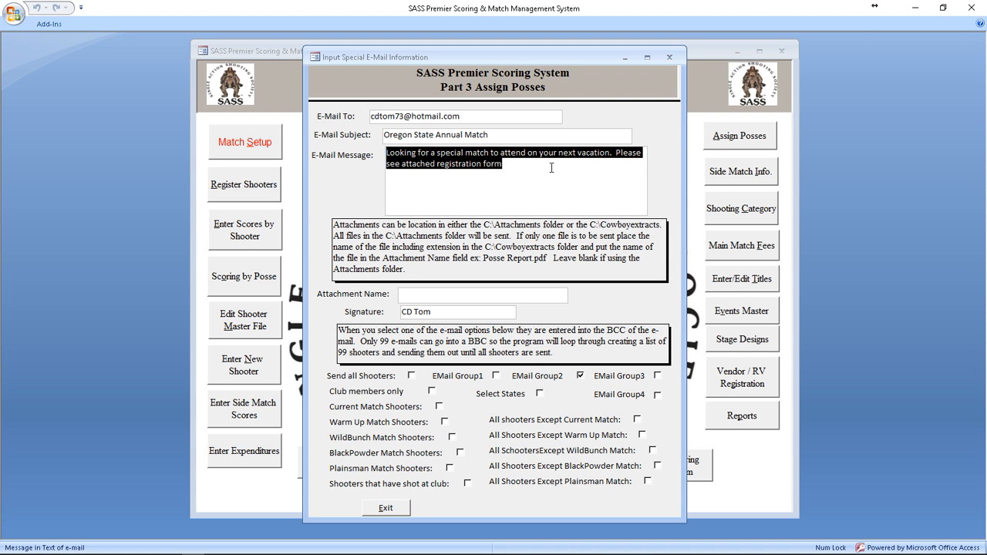
pyautogui.write('Attache')
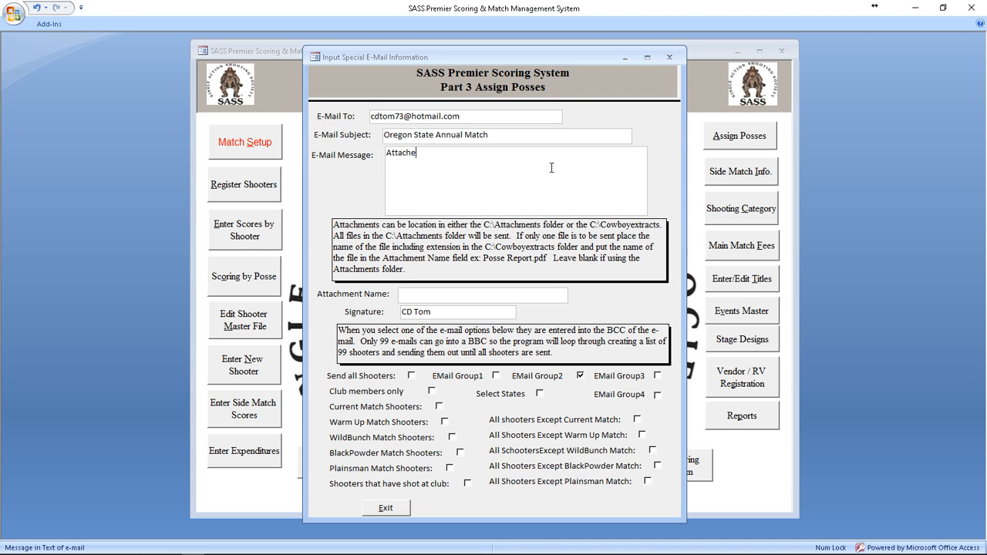
pyautogui.write('d you will find the posse assignm')
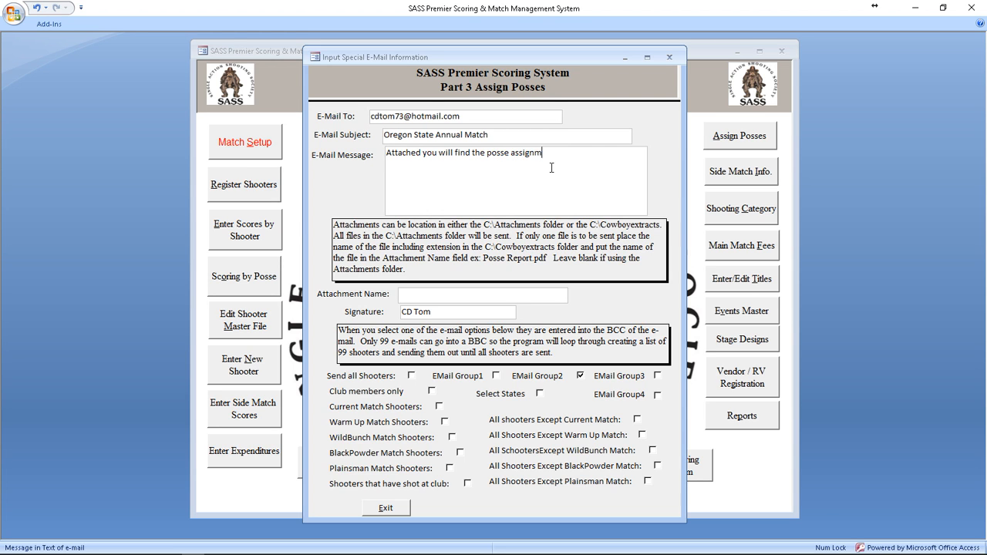
pyautogui.write('ents, I will only make changes if you are')
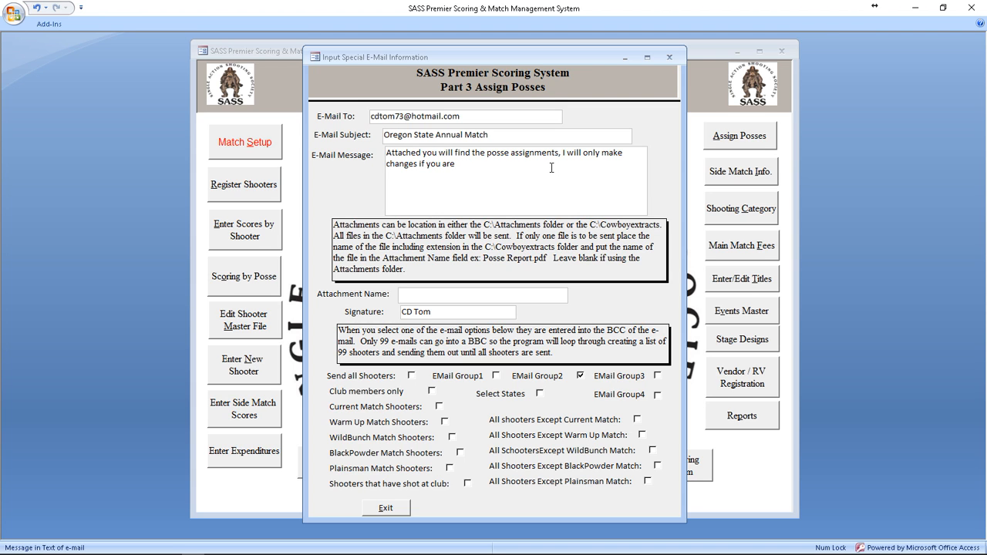
pyautogui.write(' split from you family members.')
# Set the special email's recipients to Current Match Shooters only and return to the main menu.
pyautogui.click(439, 408)
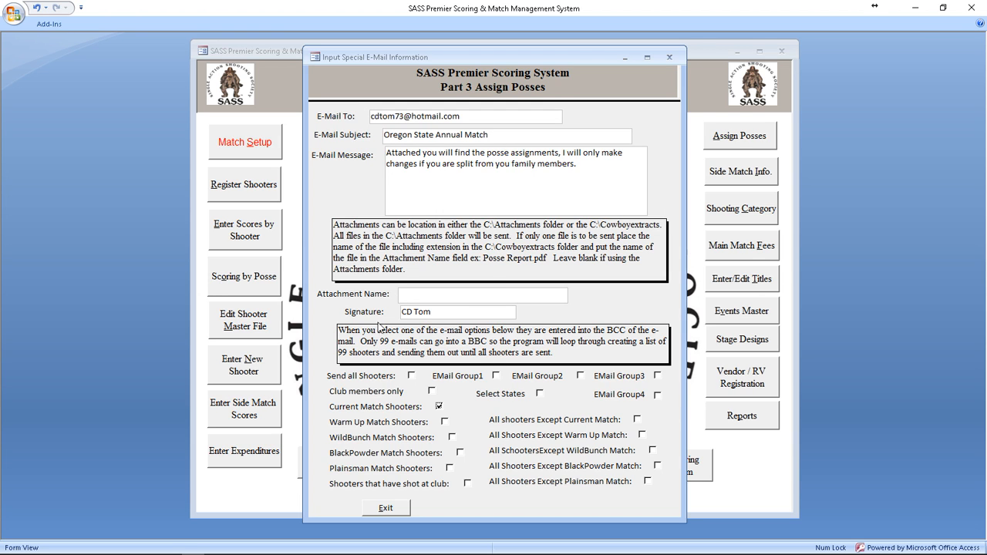
pyautogui.click(386, 509)
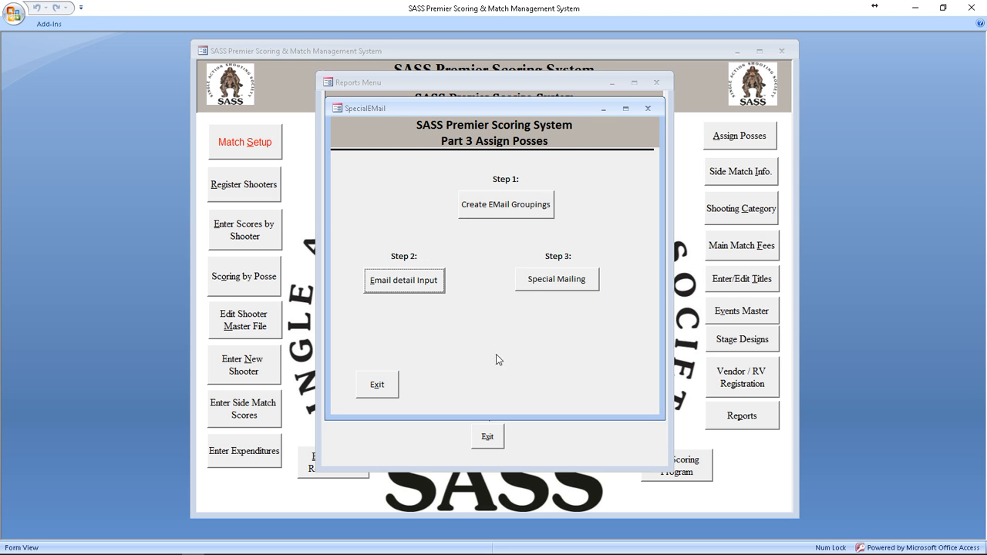
pyautogui.click(377, 386)
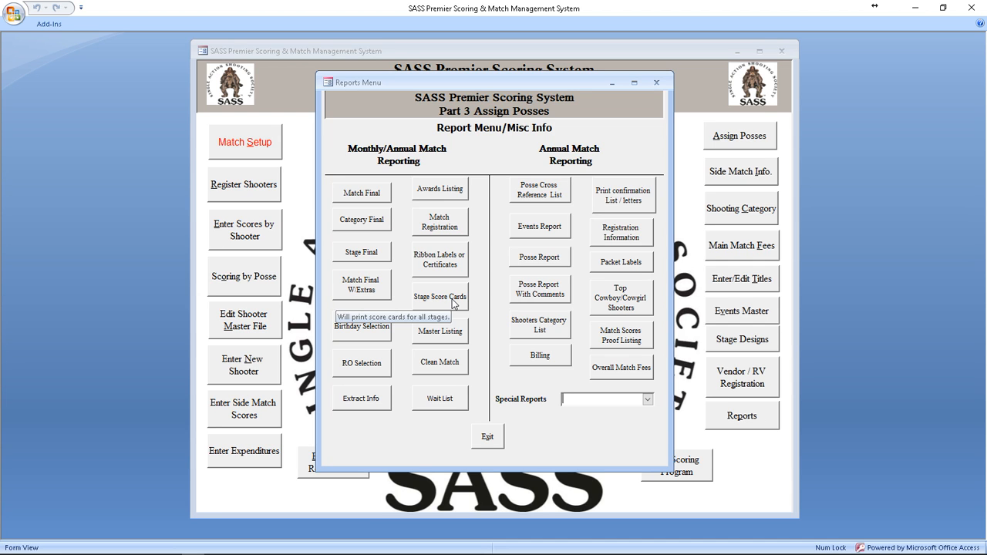
pyautogui.click(487, 436)
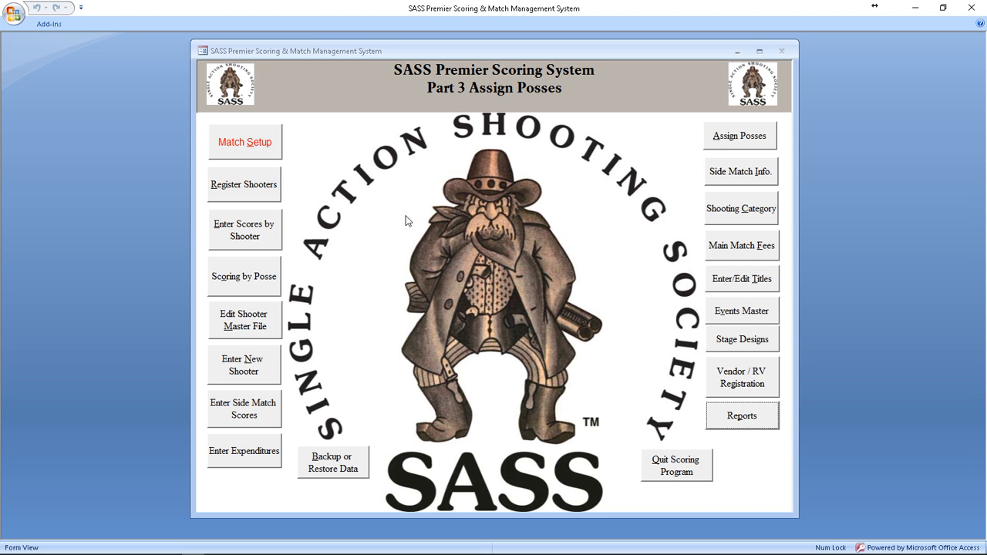
# Review the stage names in the match setup without clearing any previous matches, and return to the main menu.
pyautogui.click(248, 145)
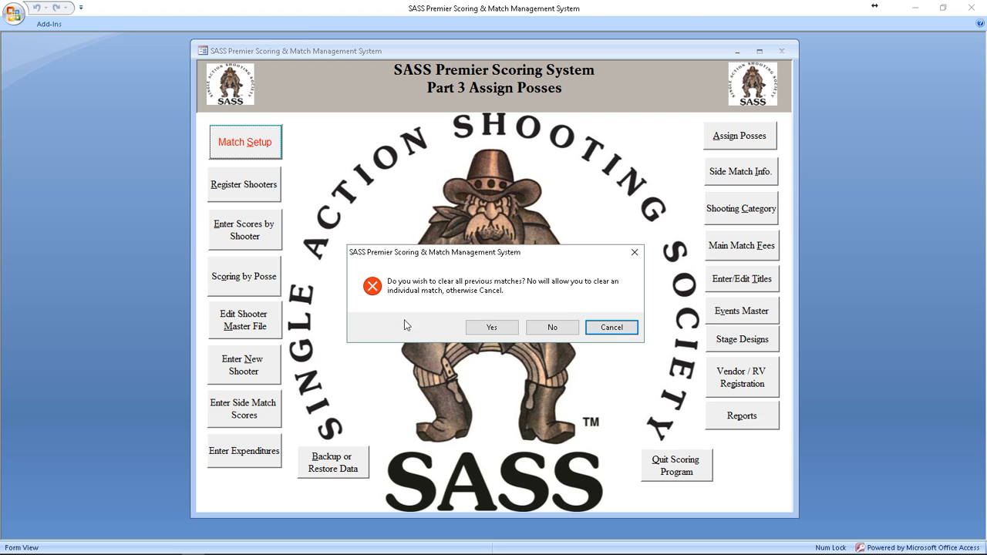
pyautogui.click(590, 327)
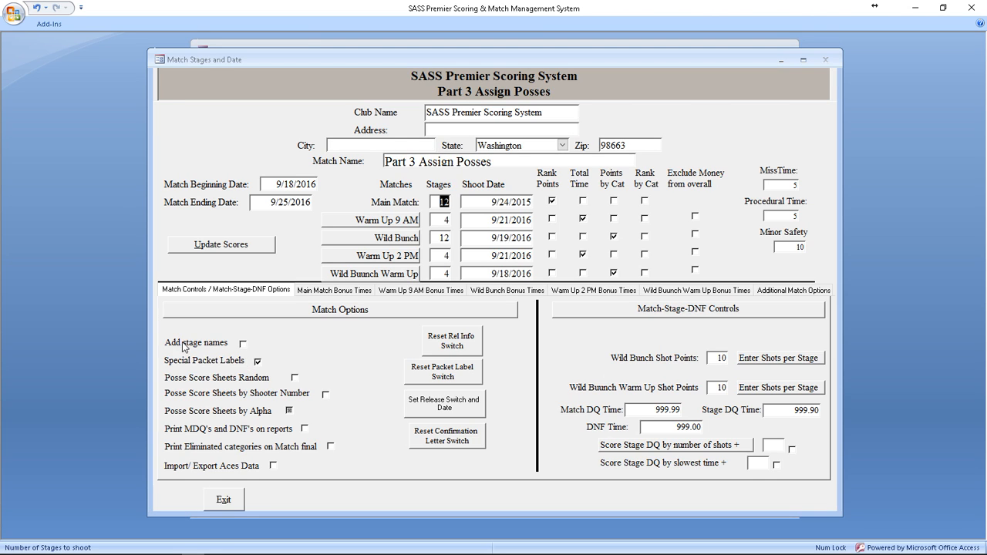
pyautogui.click(243, 344)
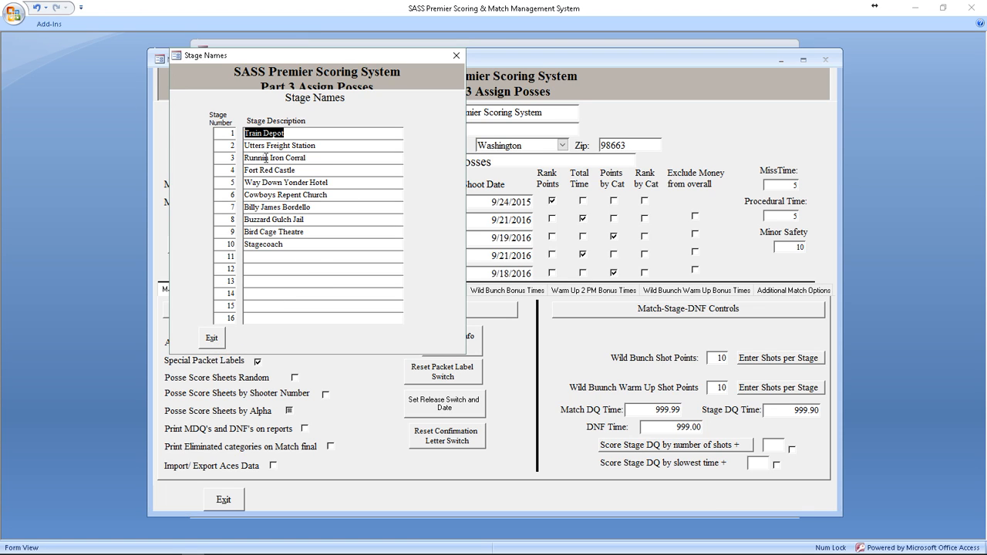
pyautogui.click(211, 339)
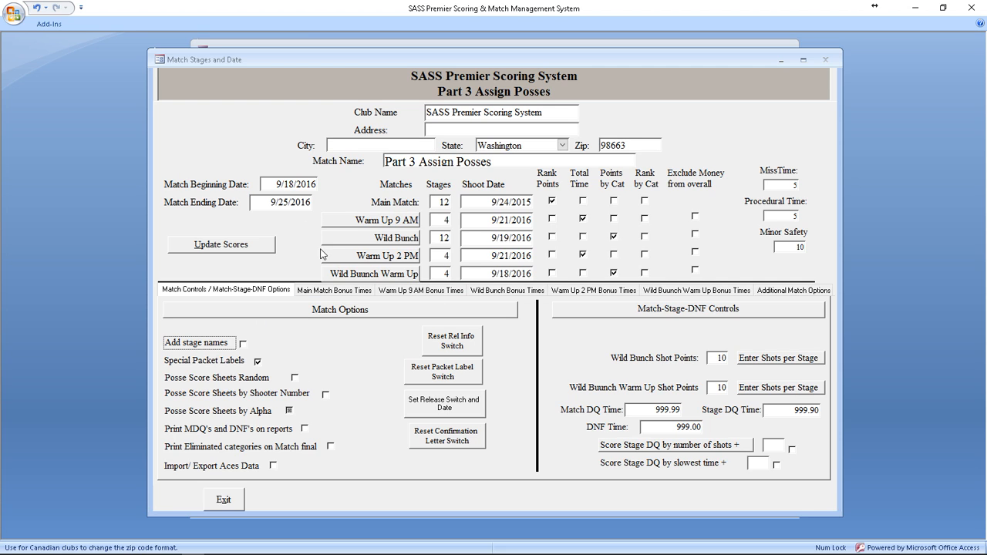
pyautogui.click(222, 501)
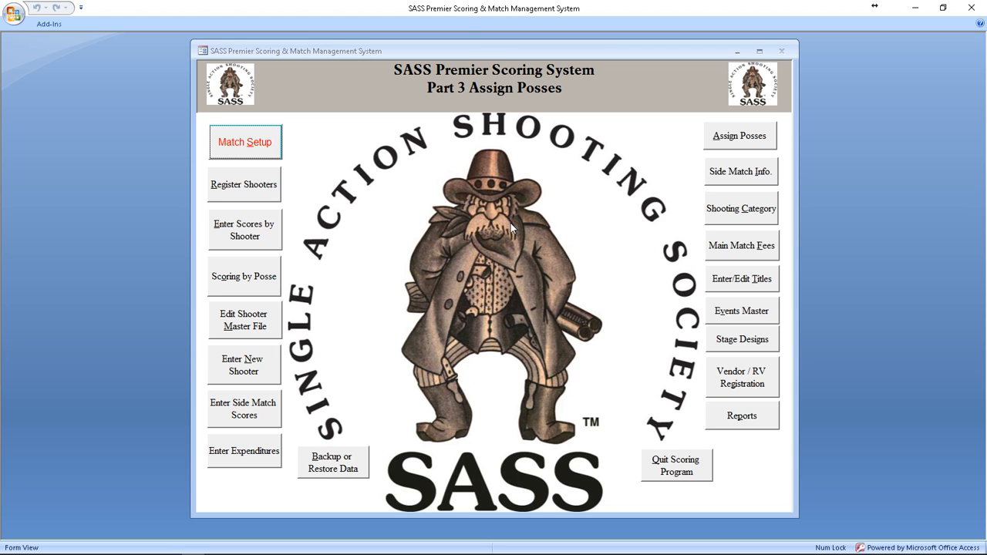
pyautogui.moveTo(475, 50); pyautogui.dragTo(494, 44)
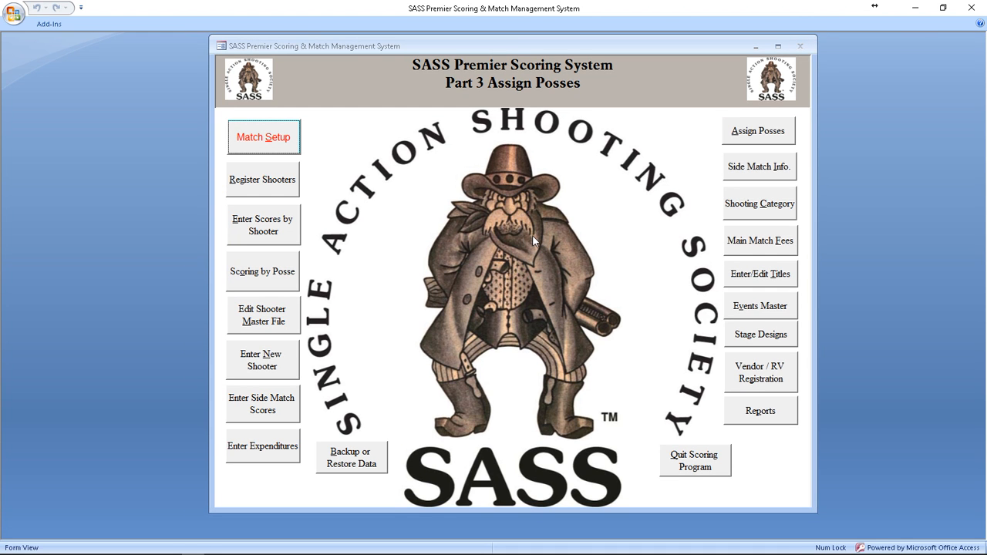